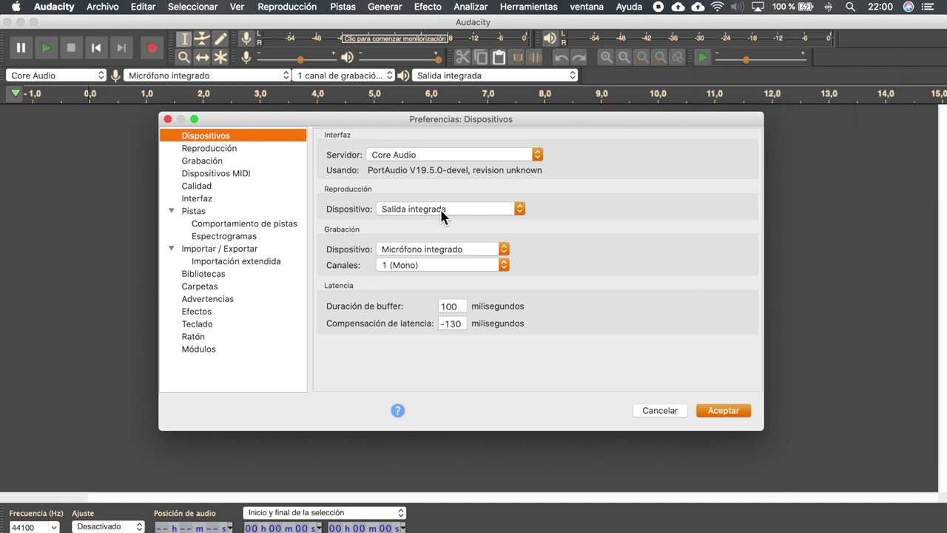
Review the playback device choices, then try US-800 as the recording device and check its channel options
click(443, 211)
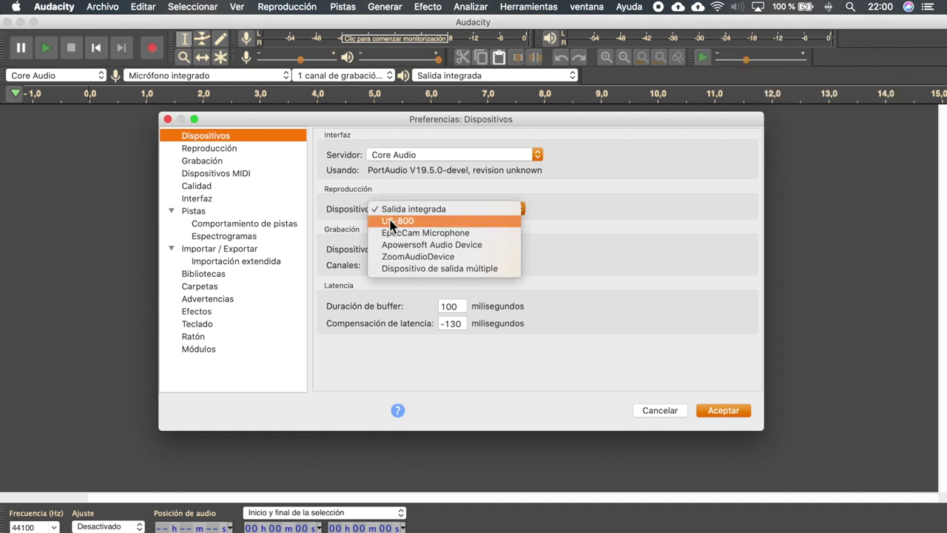
click(592, 207)
click(438, 254)
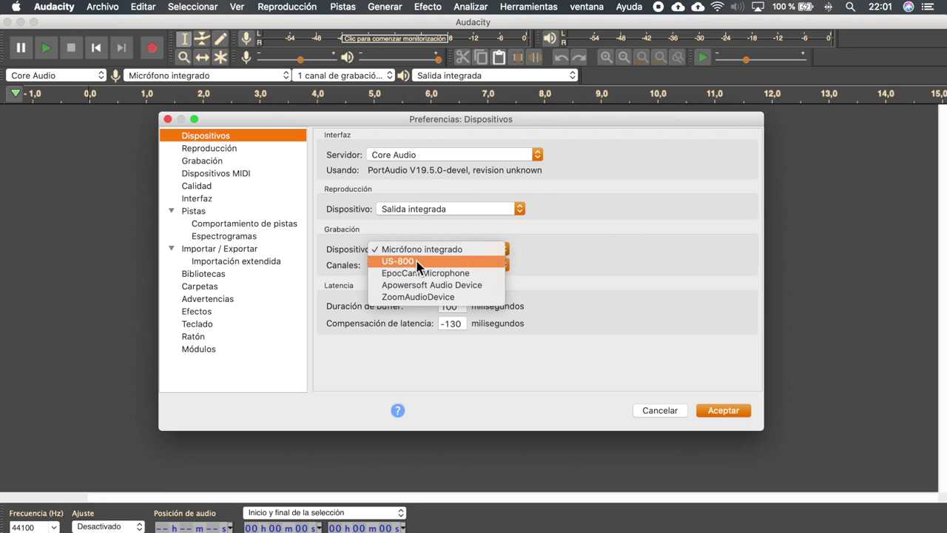
click(418, 262)
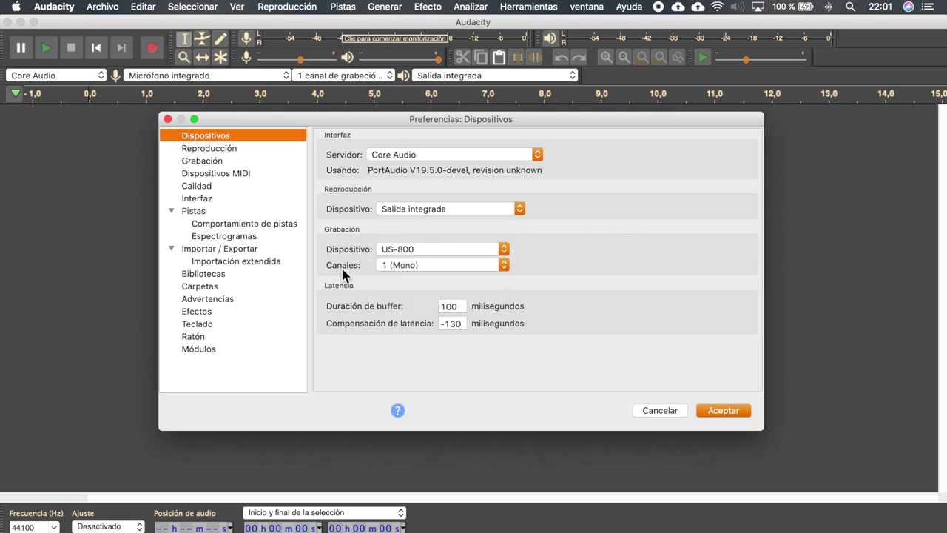
click(403, 267)
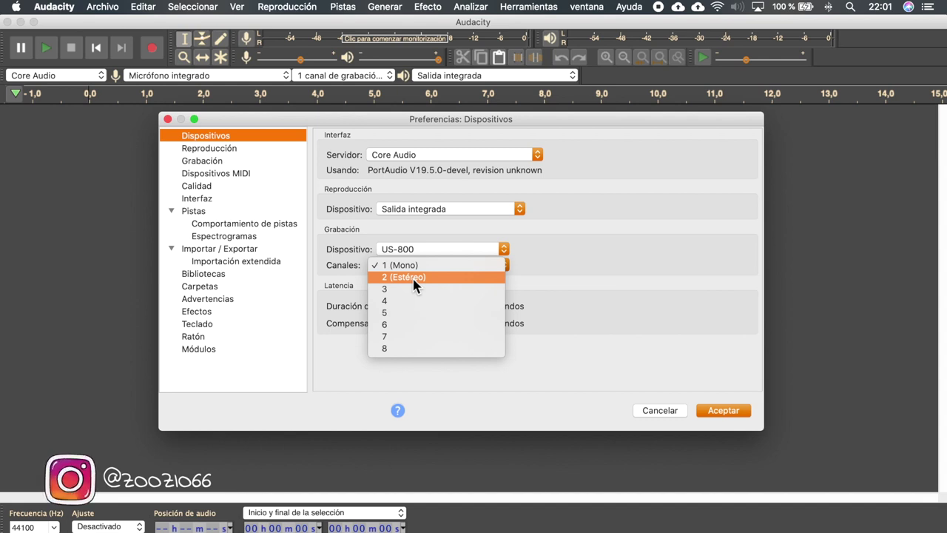
click(547, 265)
Set the recording device to Micrófono integrado and accept the device preferences
click(503, 249)
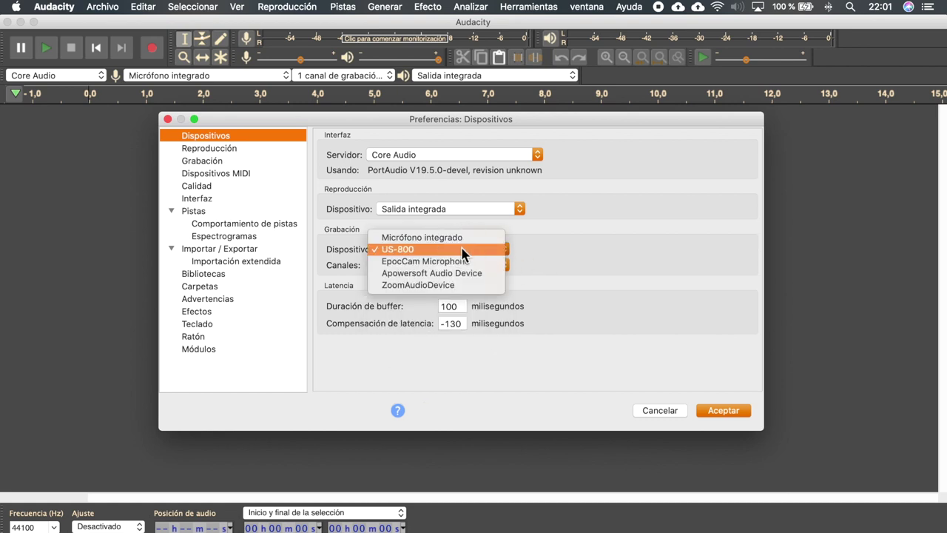
click(454, 238)
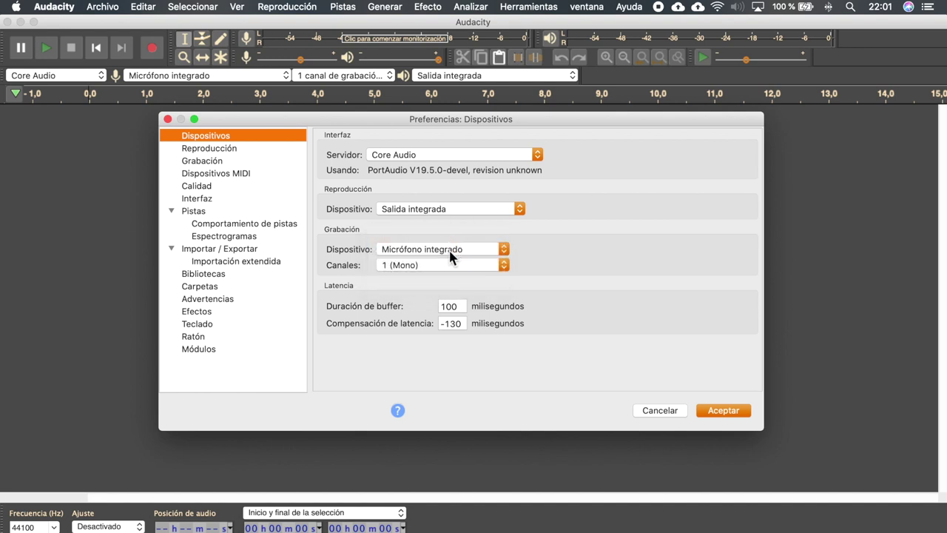
click(445, 210)
click(446, 211)
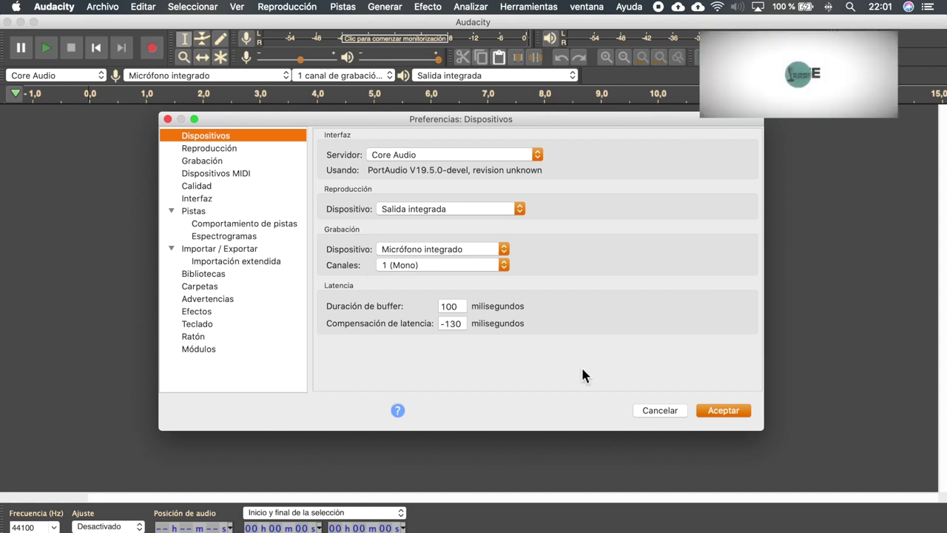
click(723, 411)
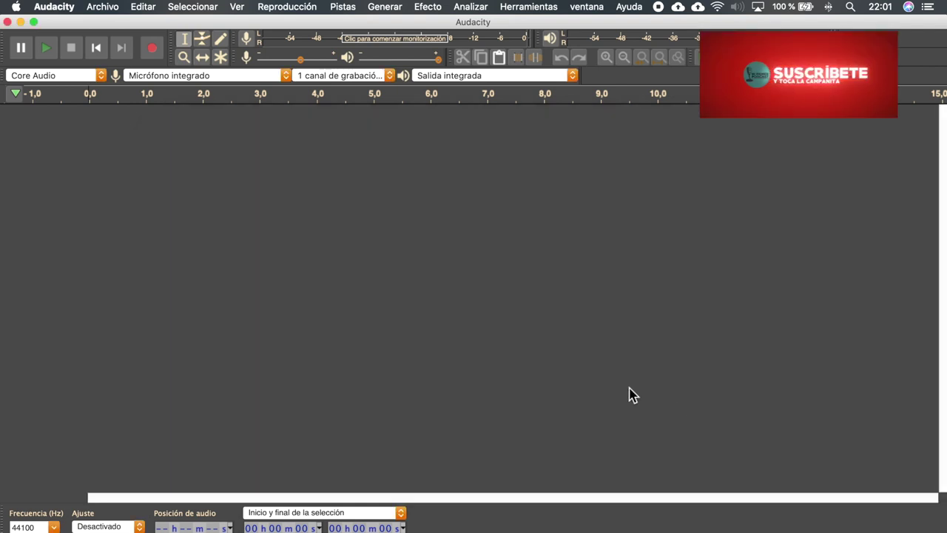
Examine the audio host, recording device, recording channel and playback device options in the main window
click(85, 76)
click(80, 77)
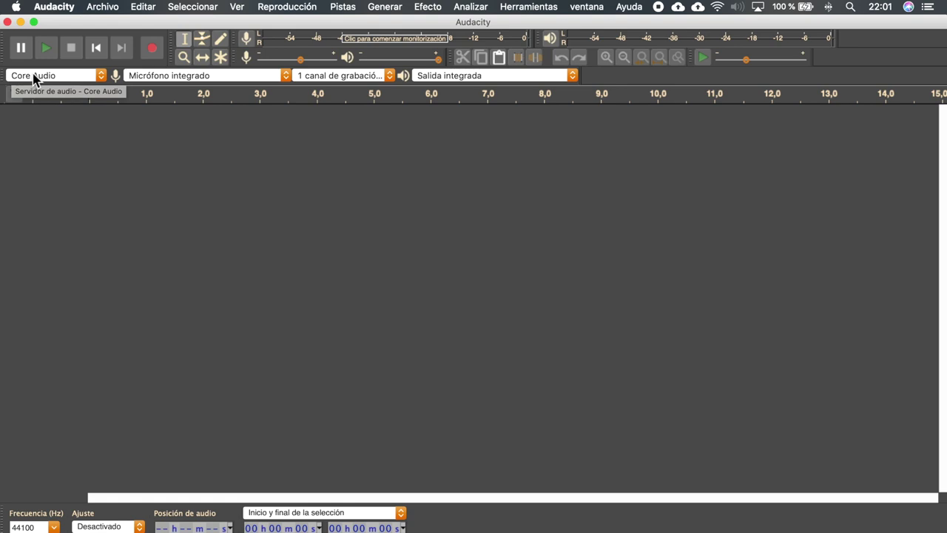
click(219, 75)
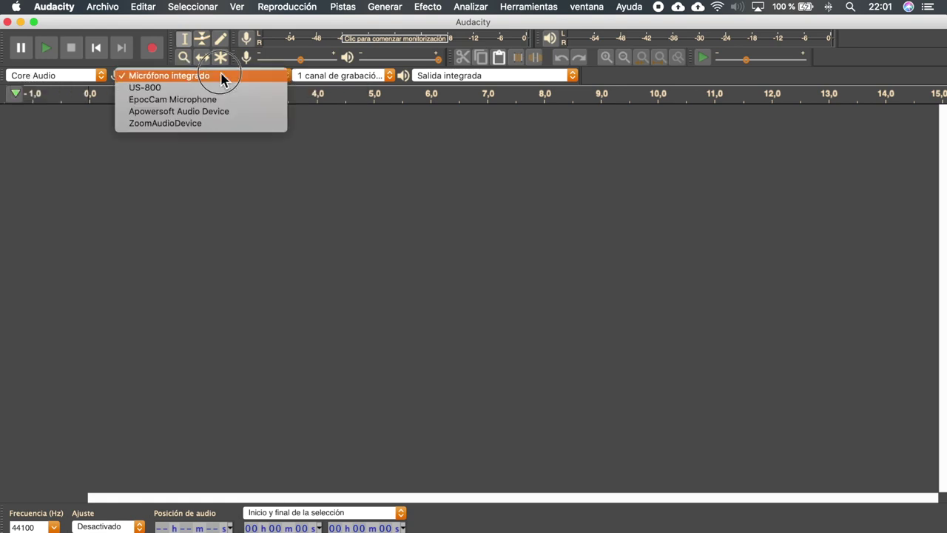
click(329, 159)
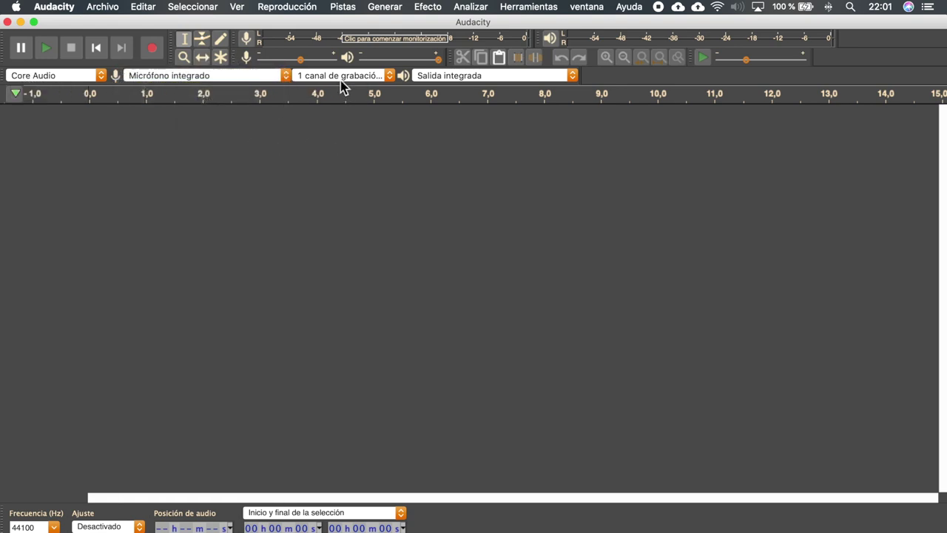
click(343, 76)
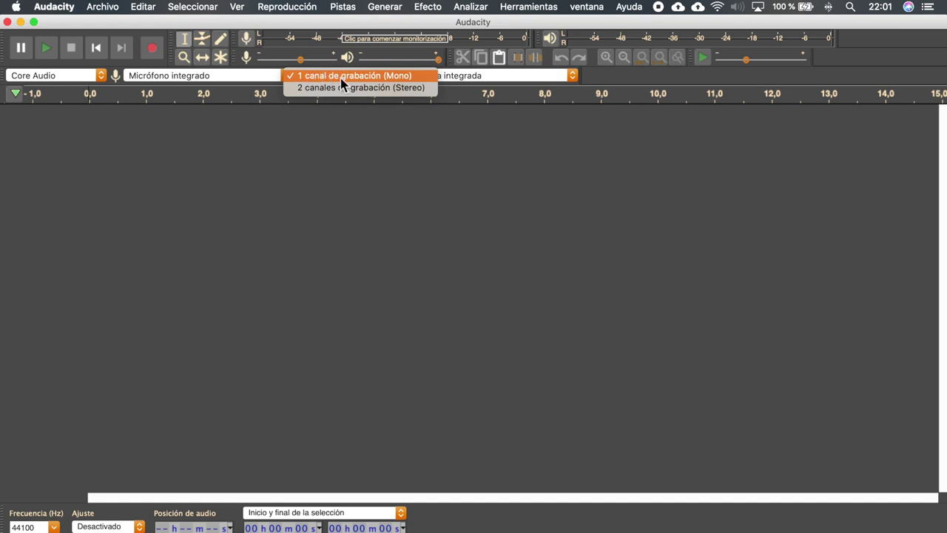
click(375, 77)
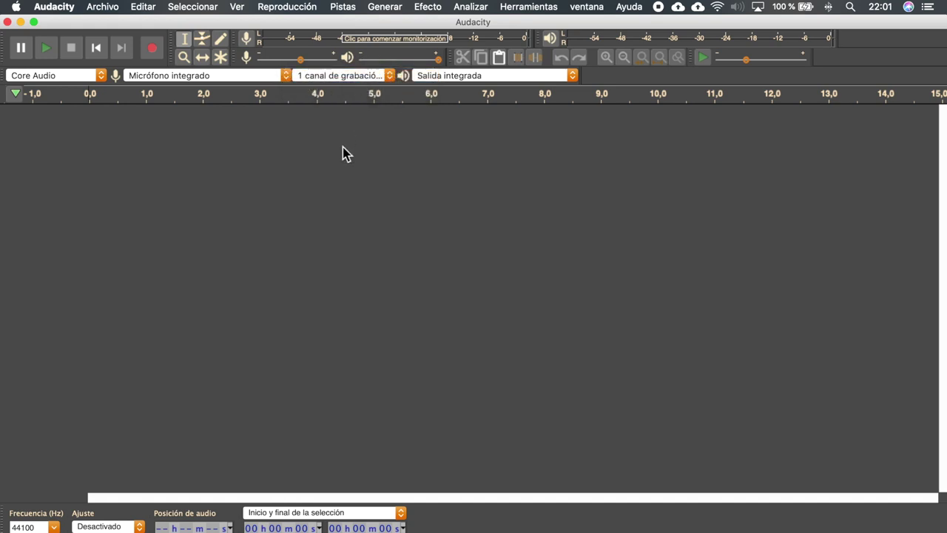
click(477, 75)
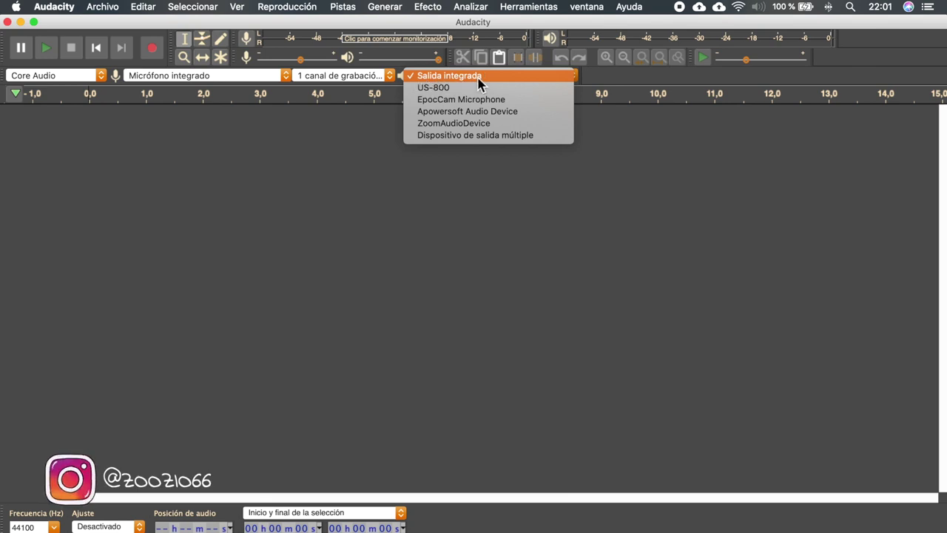
click(275, 136)
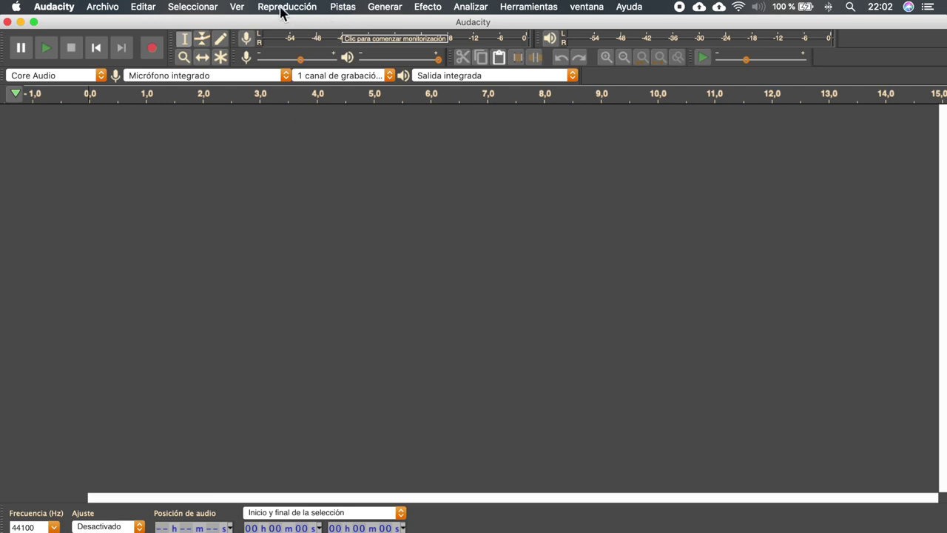
Add three new mono audio tracks to the empty project
click(343, 9)
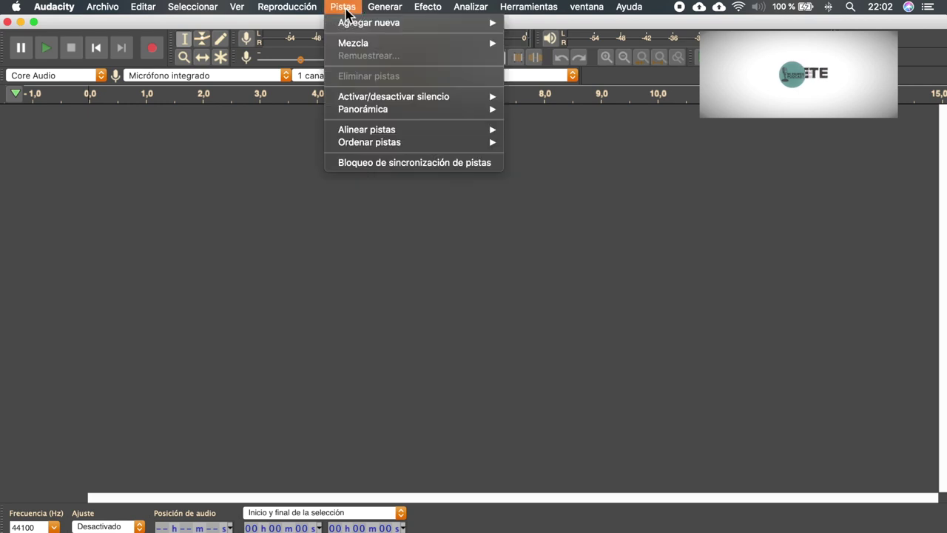
mouse_move(367, 27)
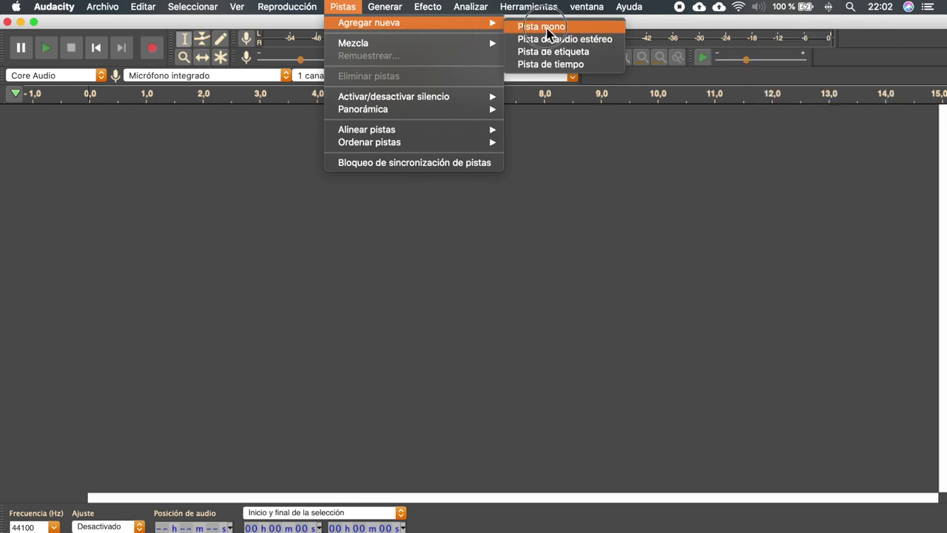
click(531, 28)
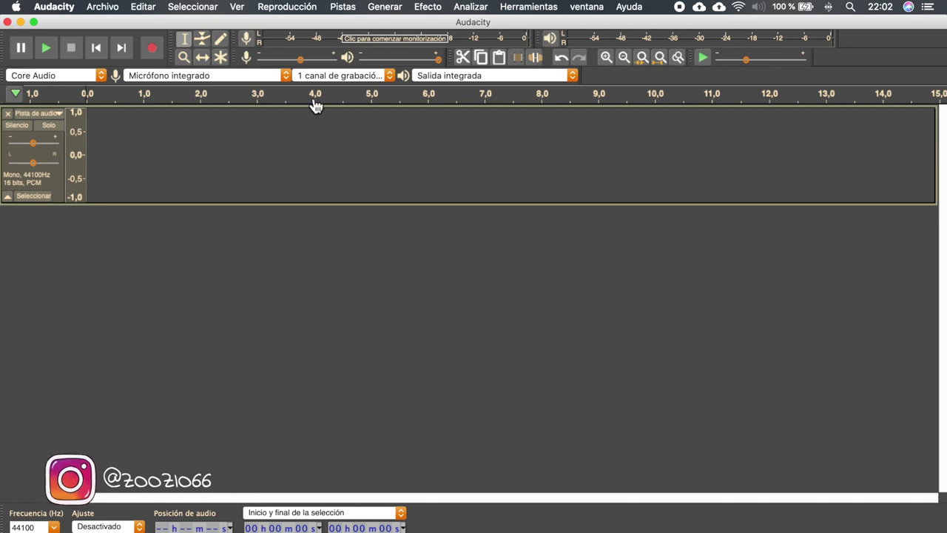
click(341, 9)
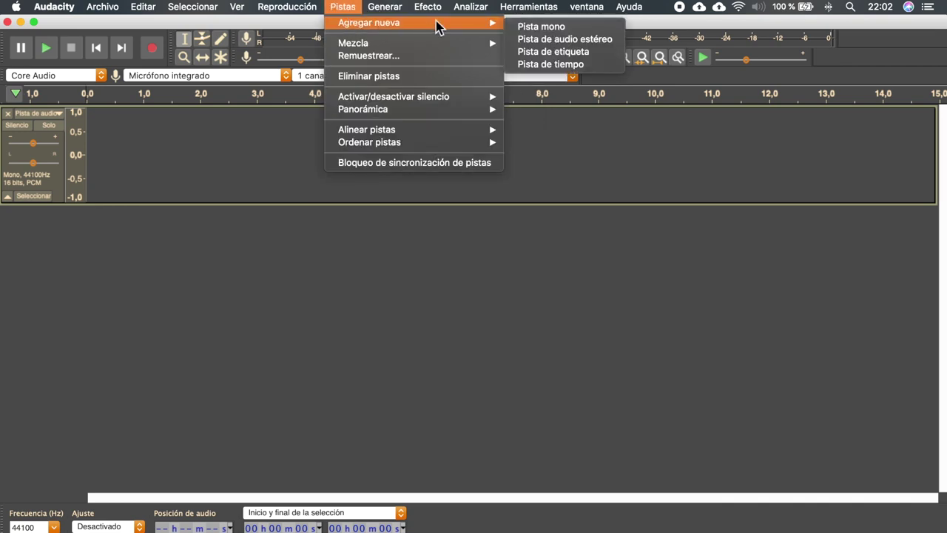
click(554, 27)
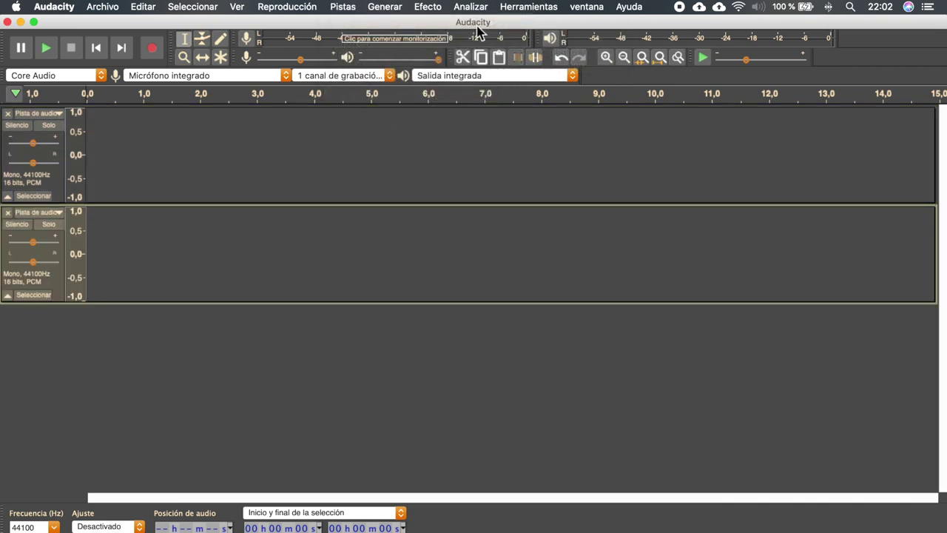
click(343, 9)
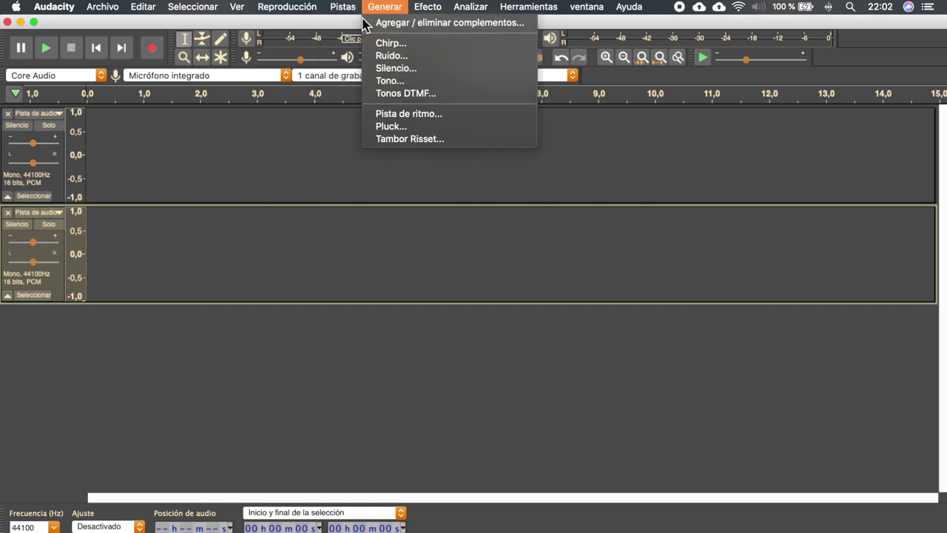
mouse_move(368, 28)
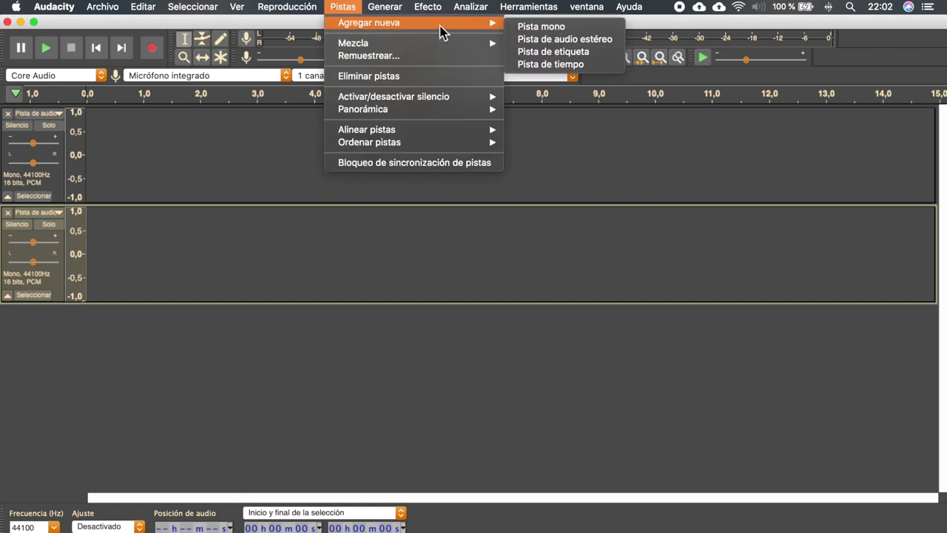
click(540, 27)
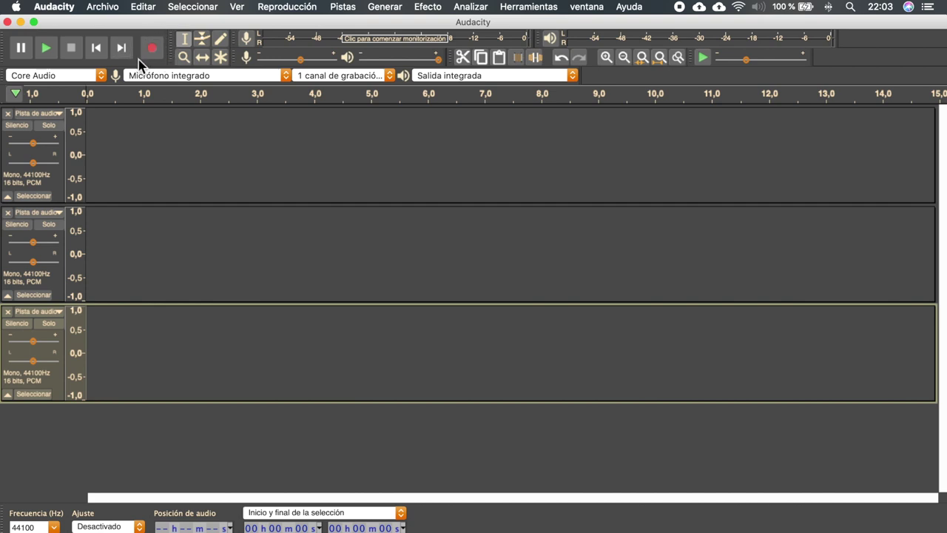
Rename the first audio track as "Mi primer podcast"
click(32, 120)
click(35, 118)
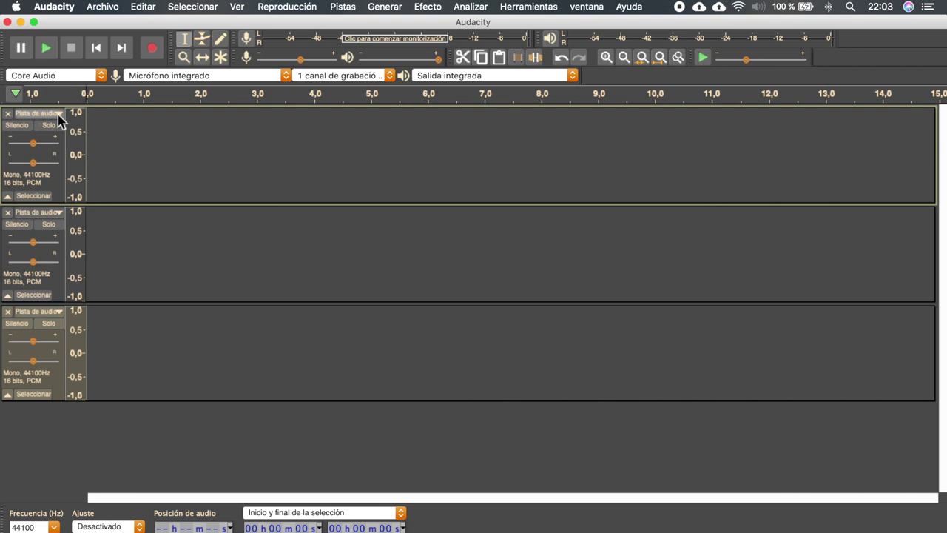
click(58, 115)
click(51, 129)
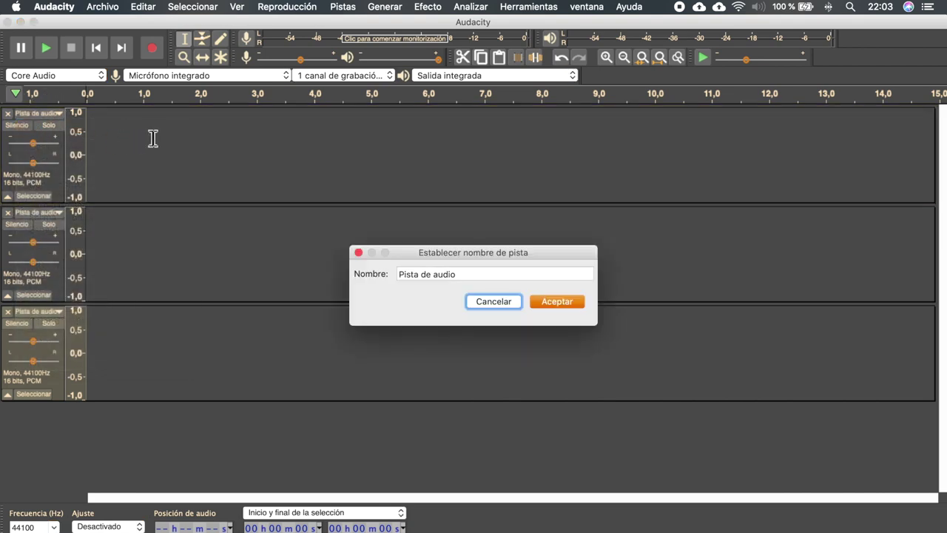
click(483, 275)
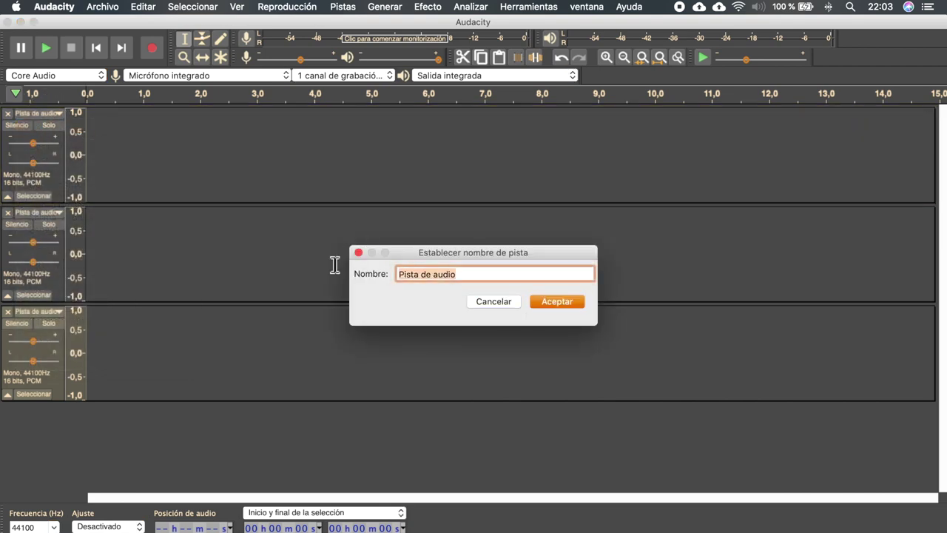
text(Mi primer podcast)
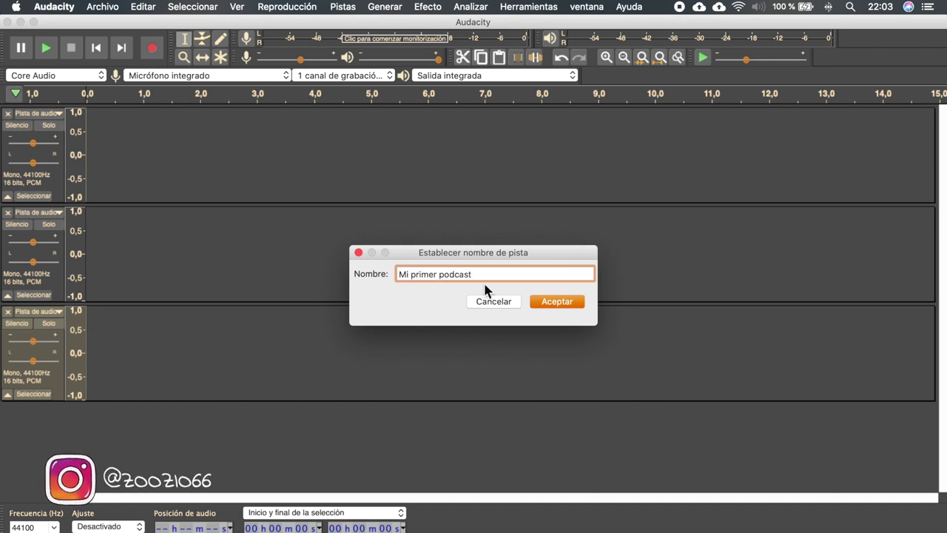
click(550, 302)
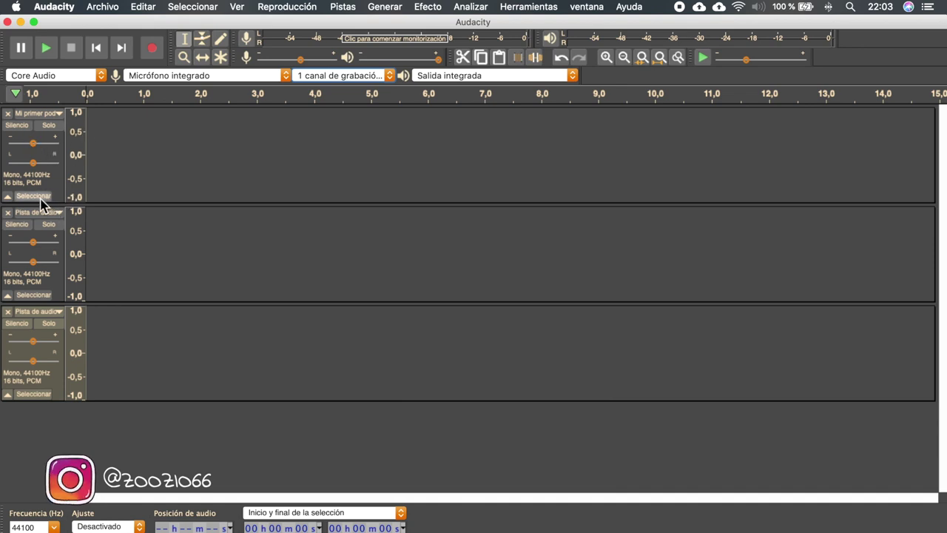
Record a test take of about 8 seconds on the "Mi primer podcast" track and undo it
click(36, 113)
click(14, 123)
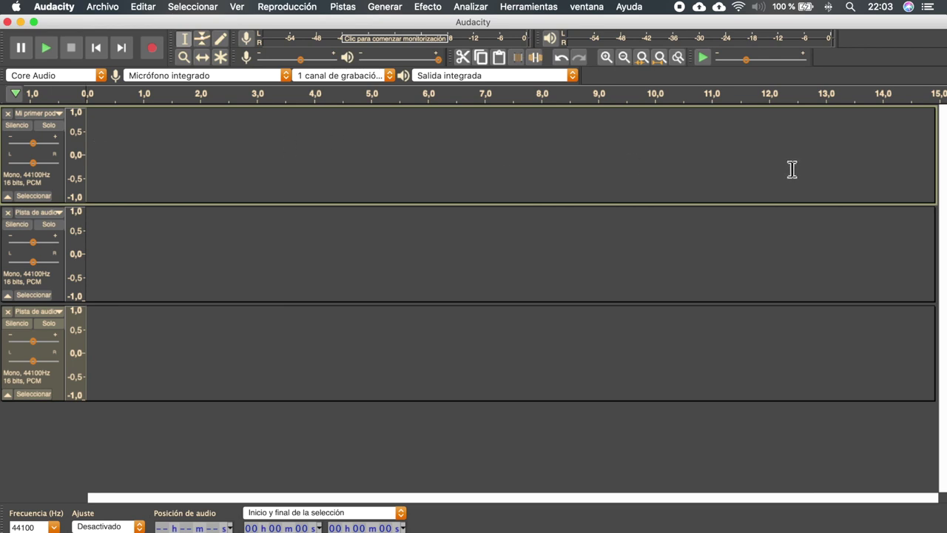
click(152, 48)
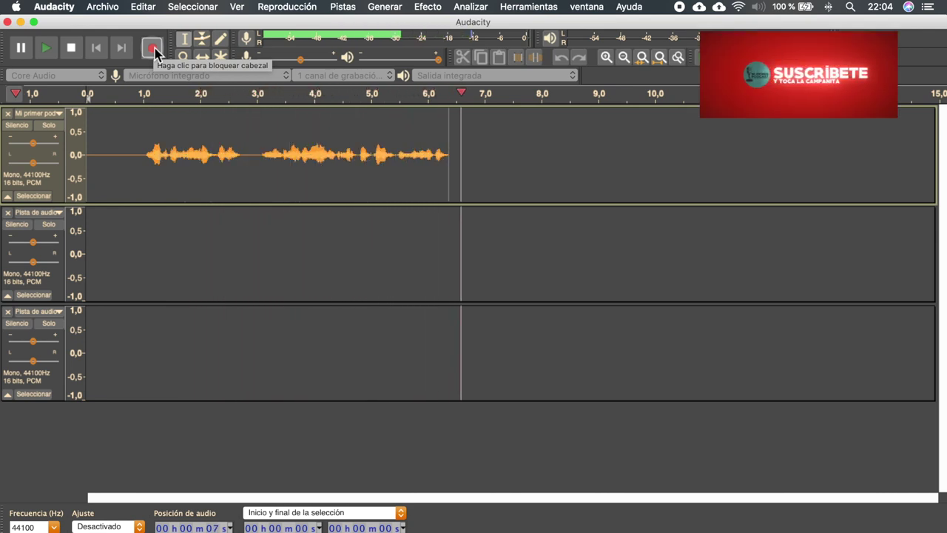
key(space)
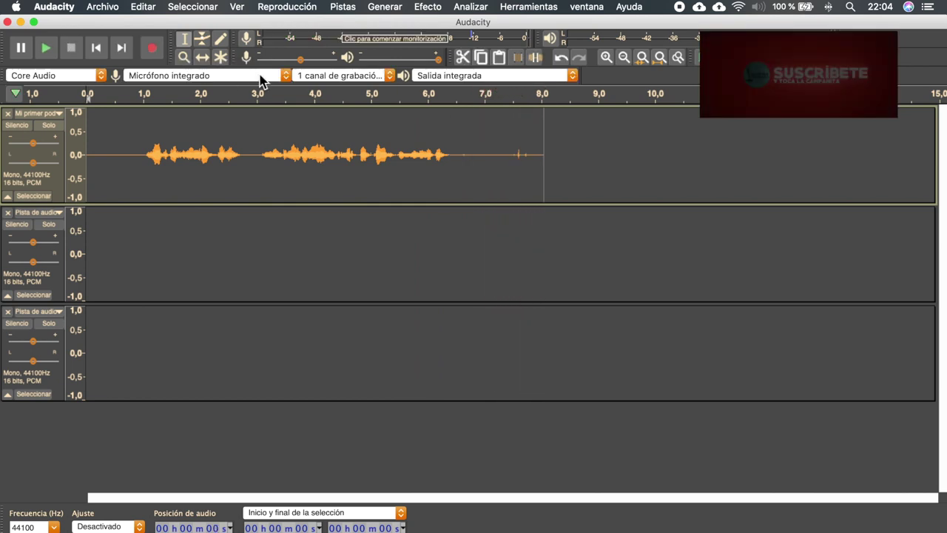
key(super+z)
Record a voice take of about 26 seconds from the start of the "Mi primer podcast" track
click(96, 47)
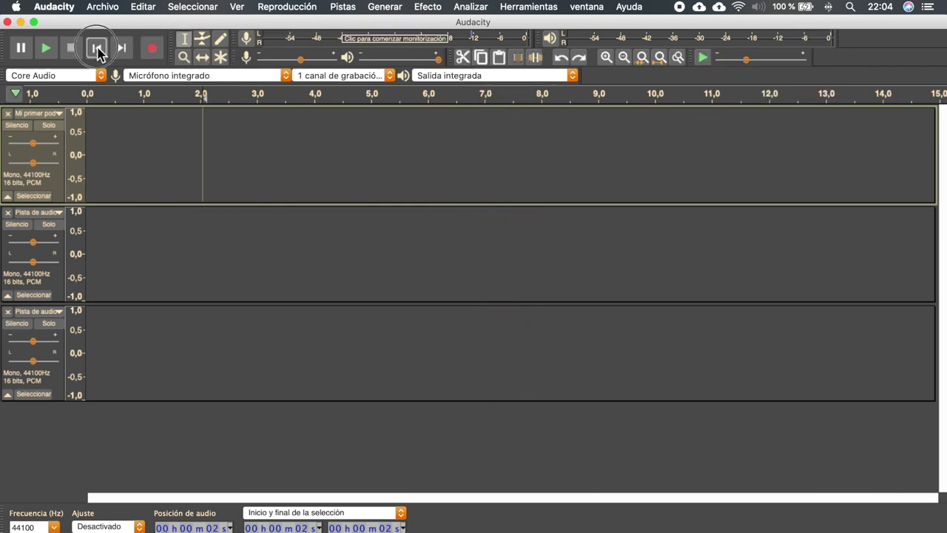
click(152, 48)
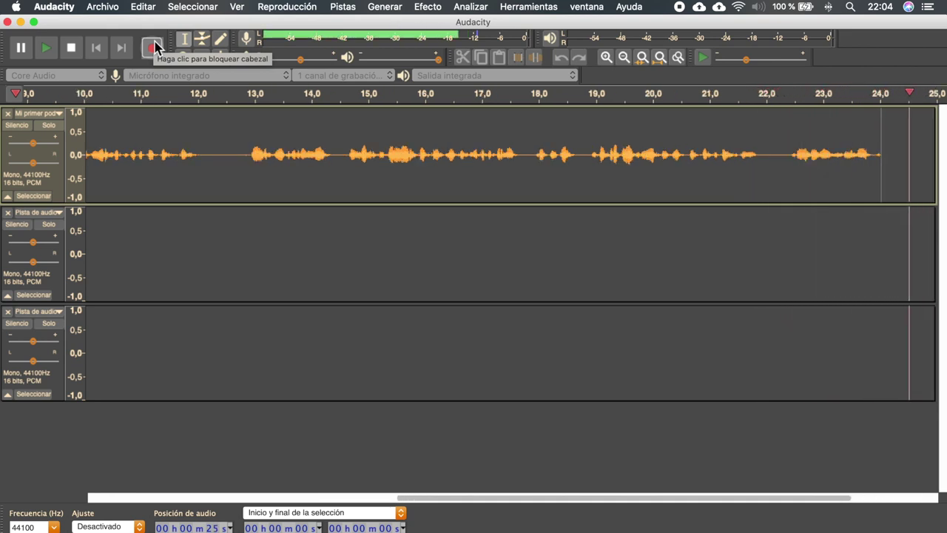
key(space)
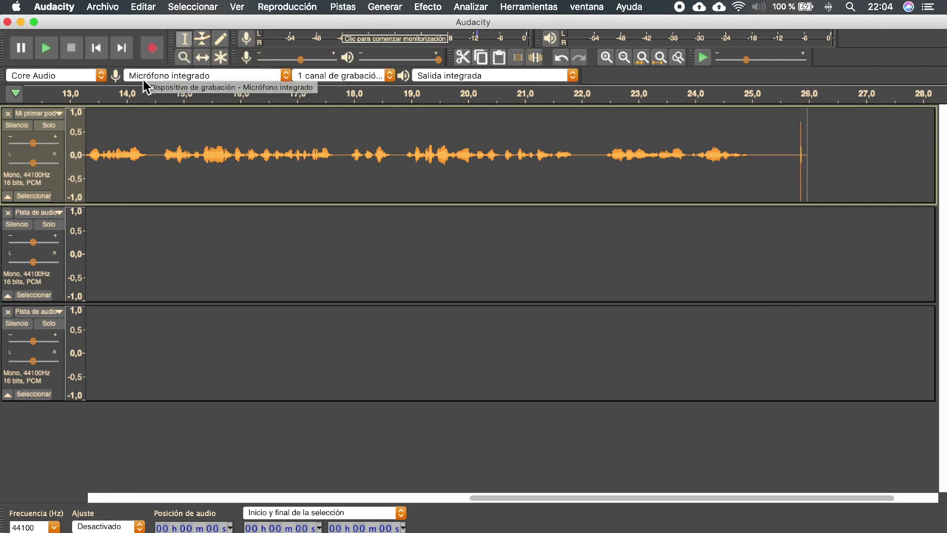
scroll(248, 166, left, 10)
scroll(250, 164, down, 2)
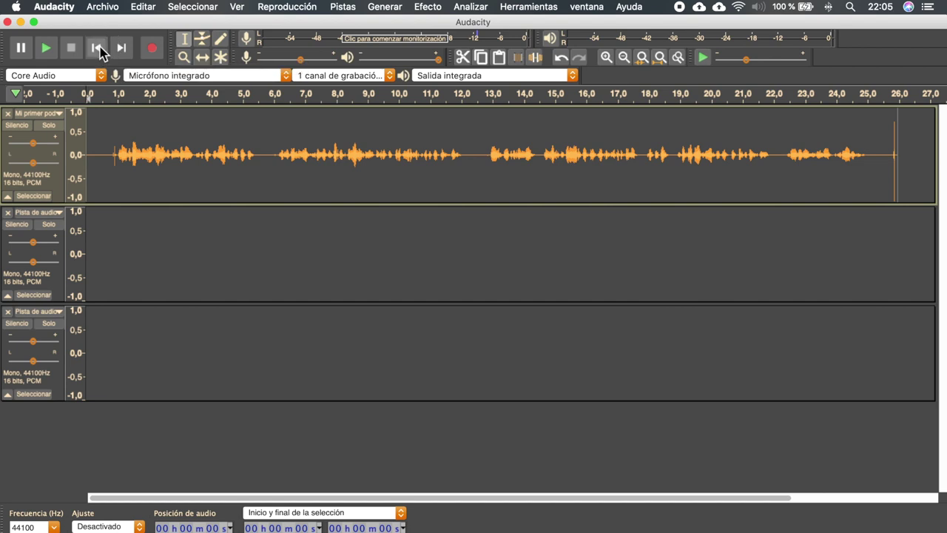
Play back the recorded voice take and listen to the noise spike between about 25 and 26 s
click(45, 53)
click(870, 115)
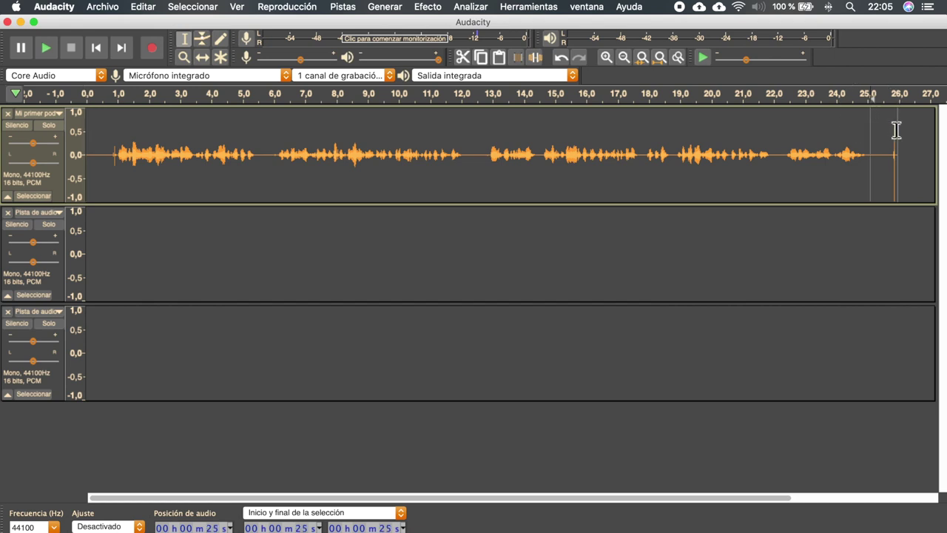
scroll(900, 144, up, 2)
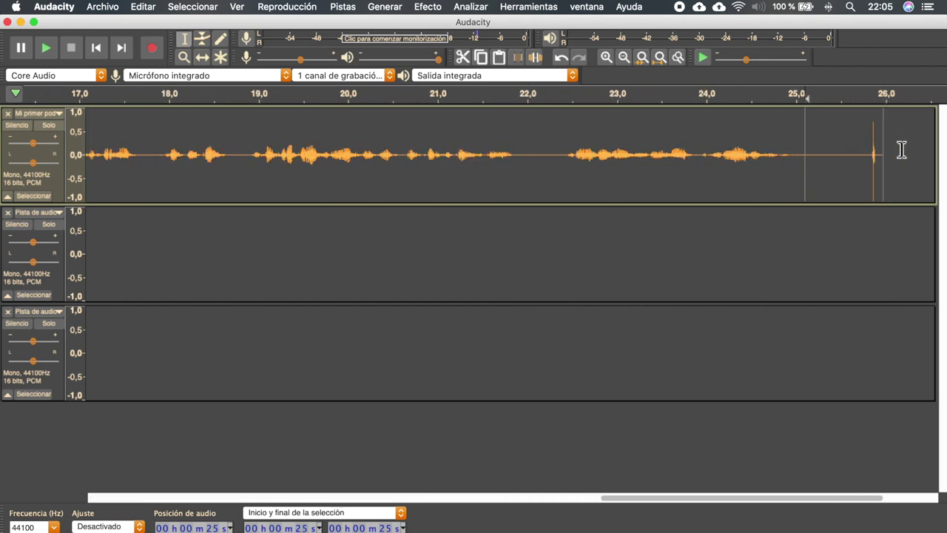
scroll(883, 148, up, 1)
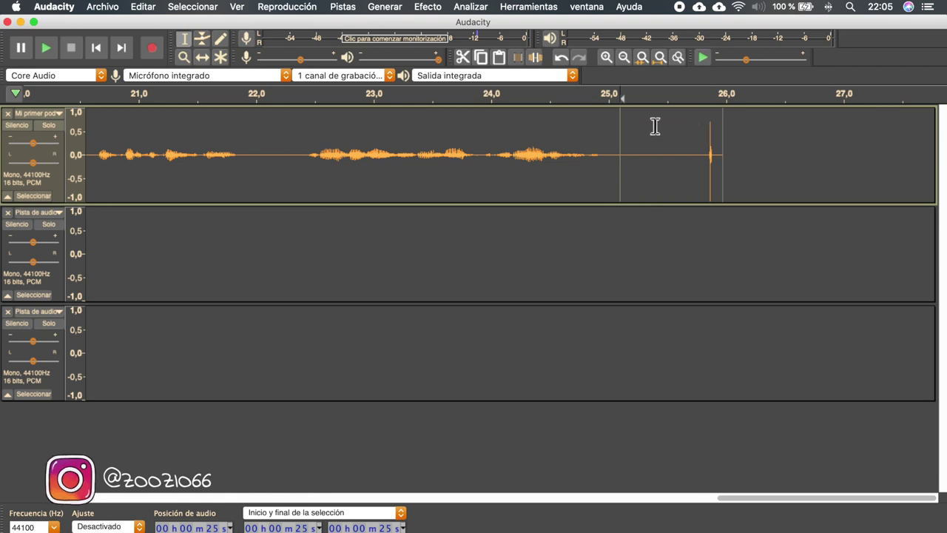
click(614, 119)
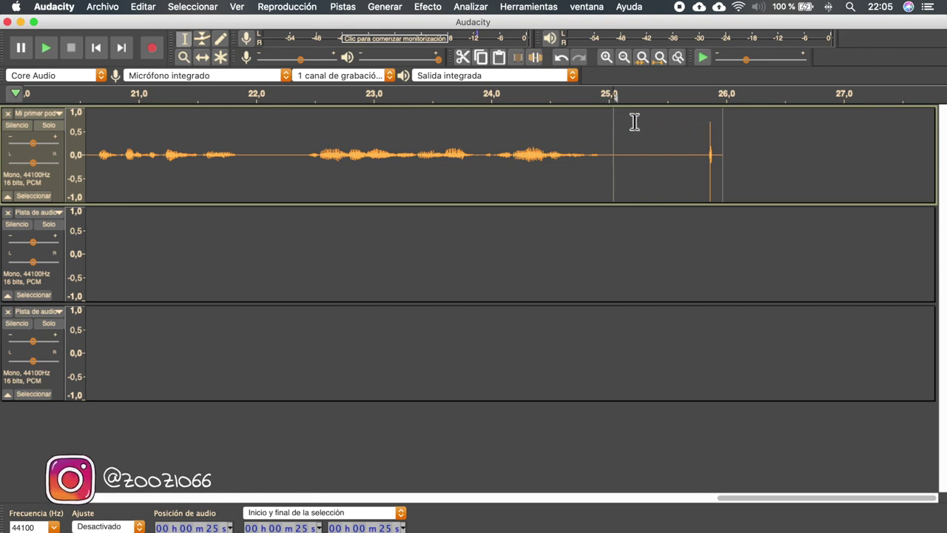
key(space)
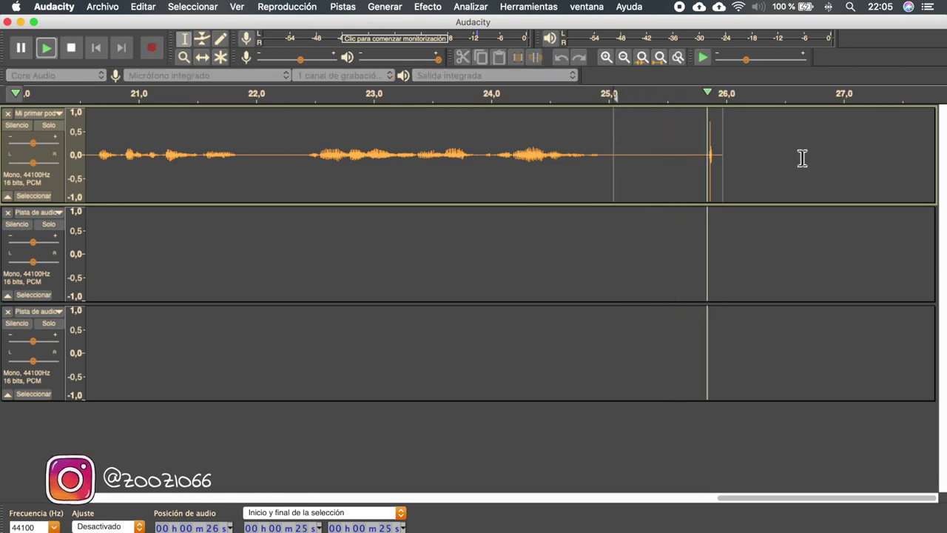
drag(693, 144, 723, 148)
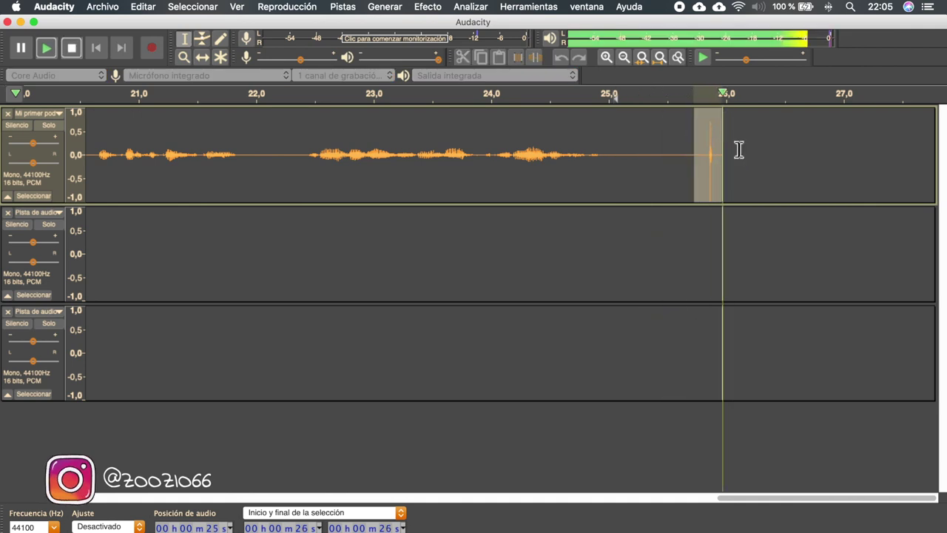
key(space)
key(space)
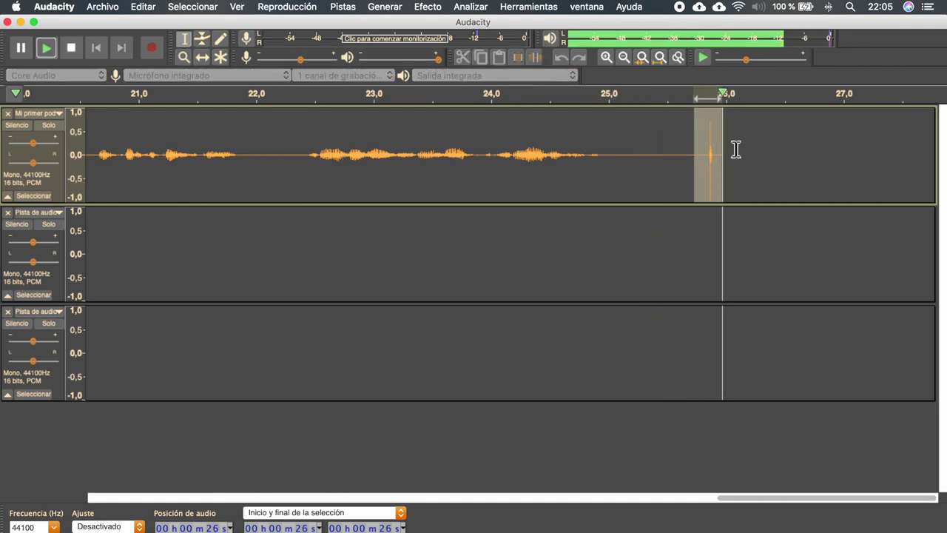
Delete the noise spike from about 25.65 s to the end of the "Mi primer podcast" track
click(672, 143)
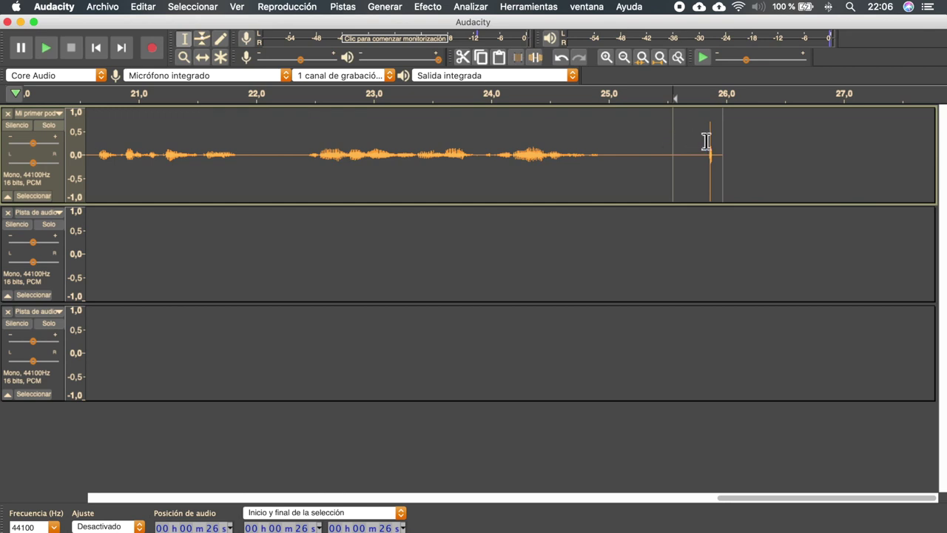
drag(731, 145, 685, 148)
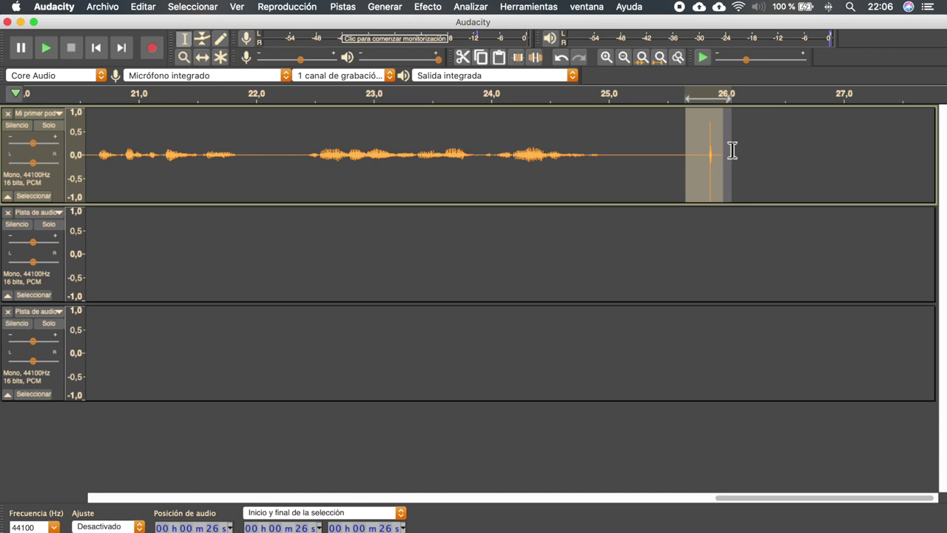
key(Delete)
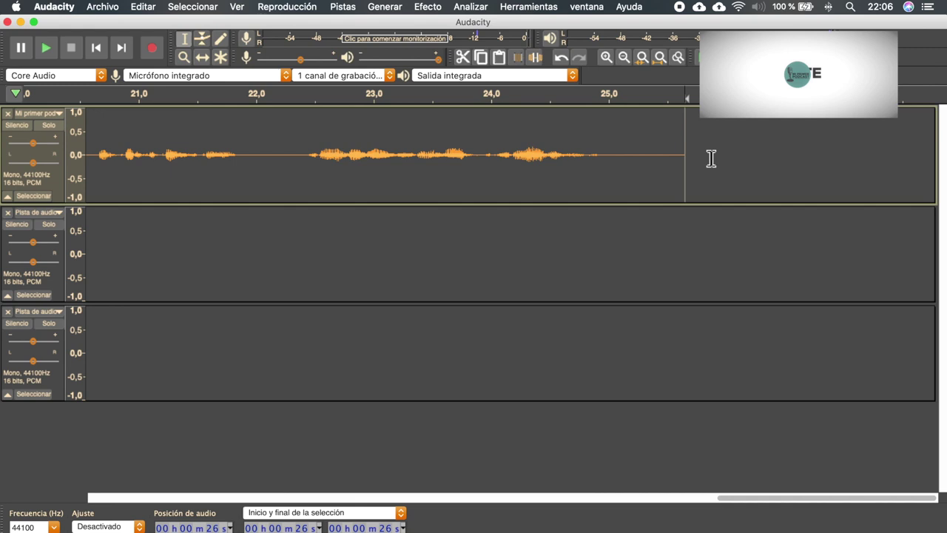
With the Envelope tool, lower the voice track's overall volume and shape a slight dip at about 8.6 s
key(Home)
scroll(456, 148, down, 2)
scroll(452, 149, down, 2)
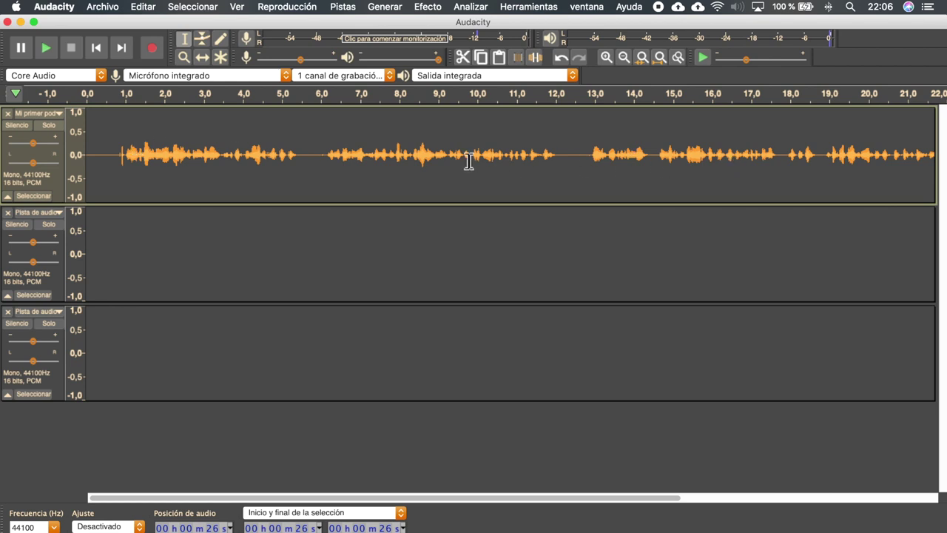
scroll(430, 183, up, 2)
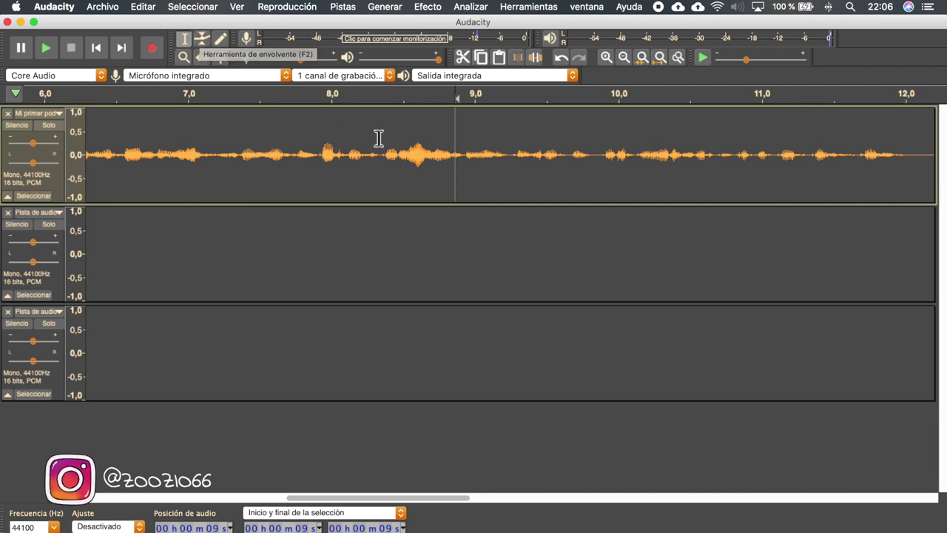
click(202, 41)
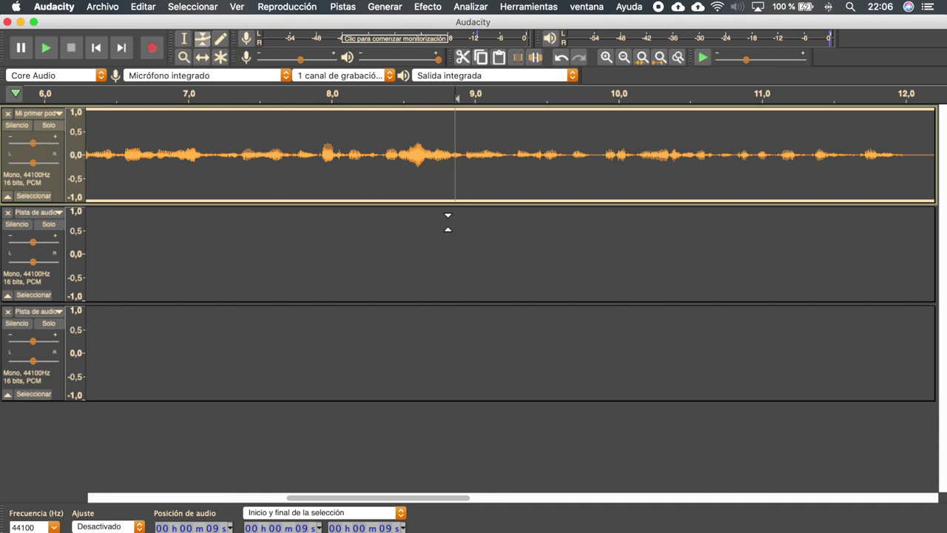
click(384, 156)
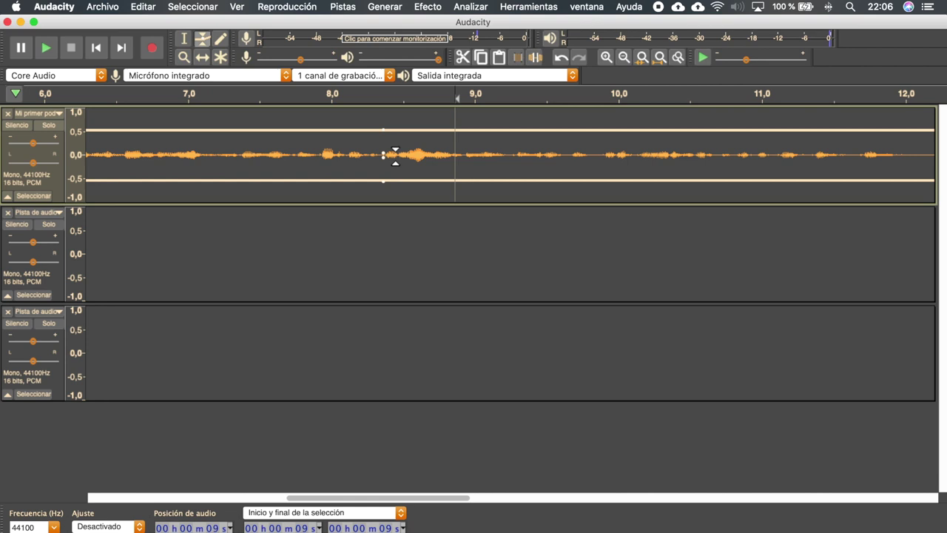
click(421, 131)
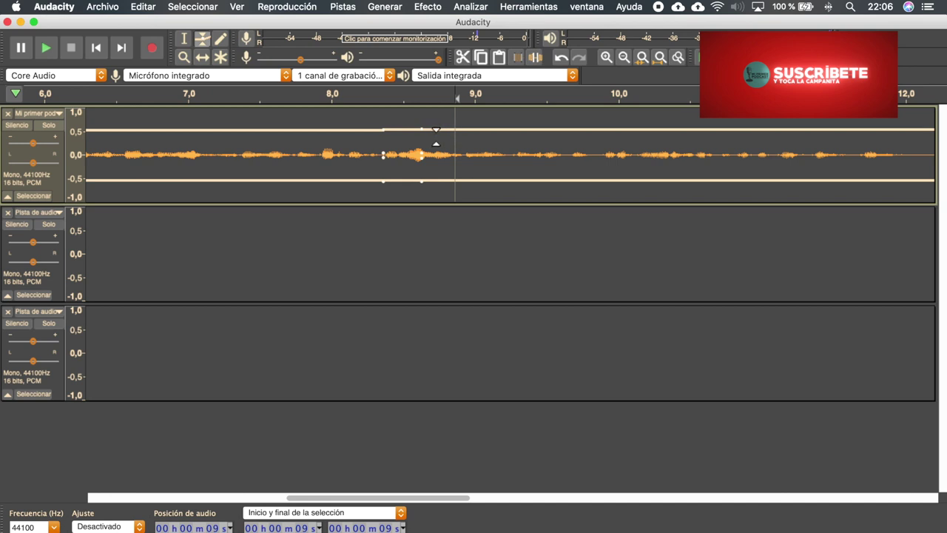
drag(454, 130, 454, 132)
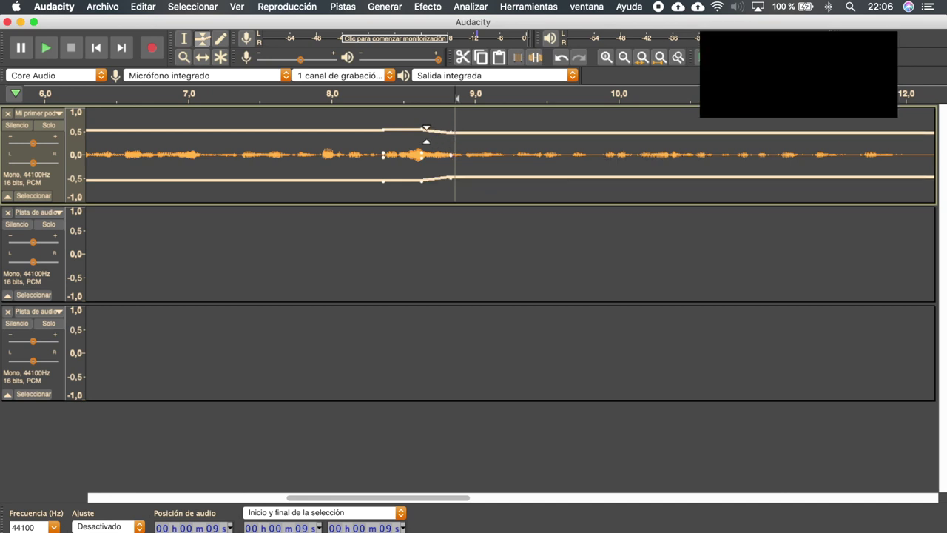
drag(426, 133, 424, 140)
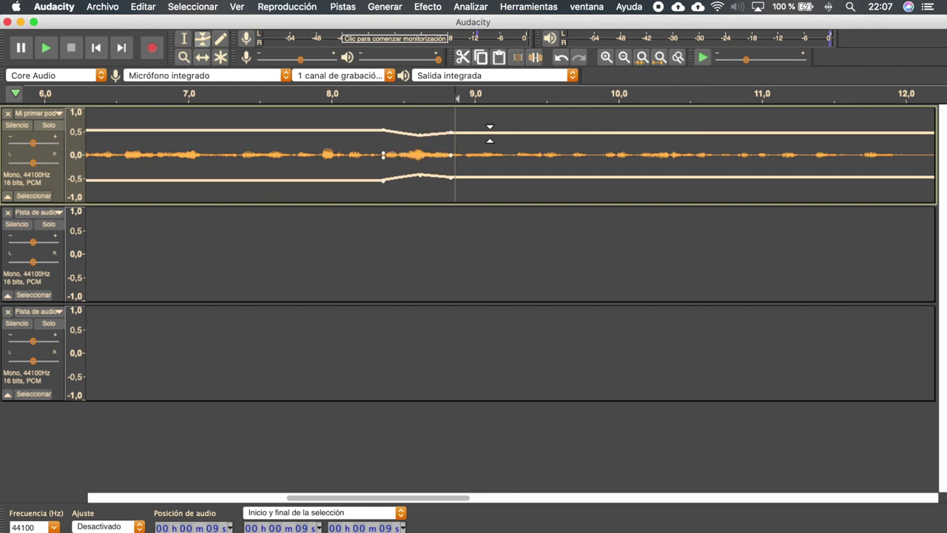
Add envelope points that raise the voice volume from about 9.4 s onward and dip it at about 8.0 s
mouse_move(537, 137)
mouse_down()
mouse_move(537, 123)
mouse_move(534, 130)
mouse_up()
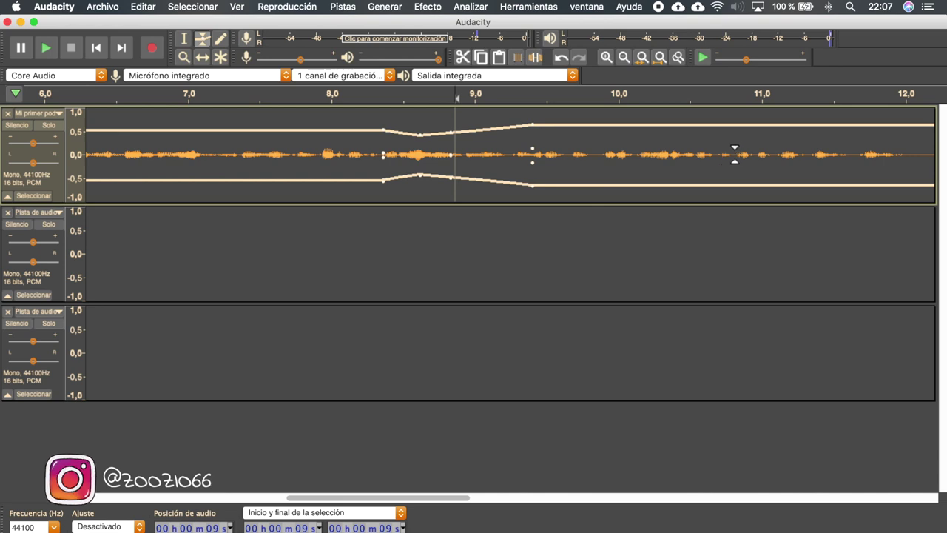
drag(730, 128, 725, 130)
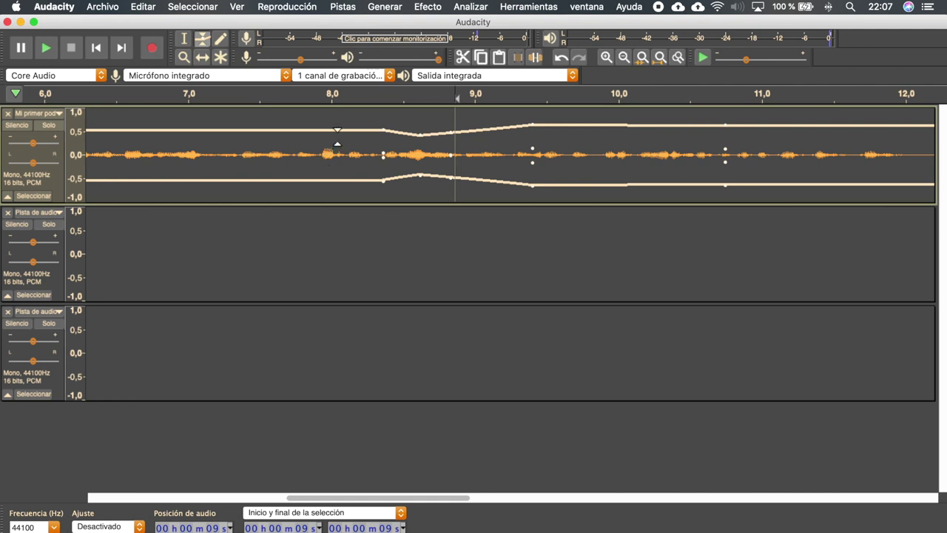
drag(333, 133, 332, 128)
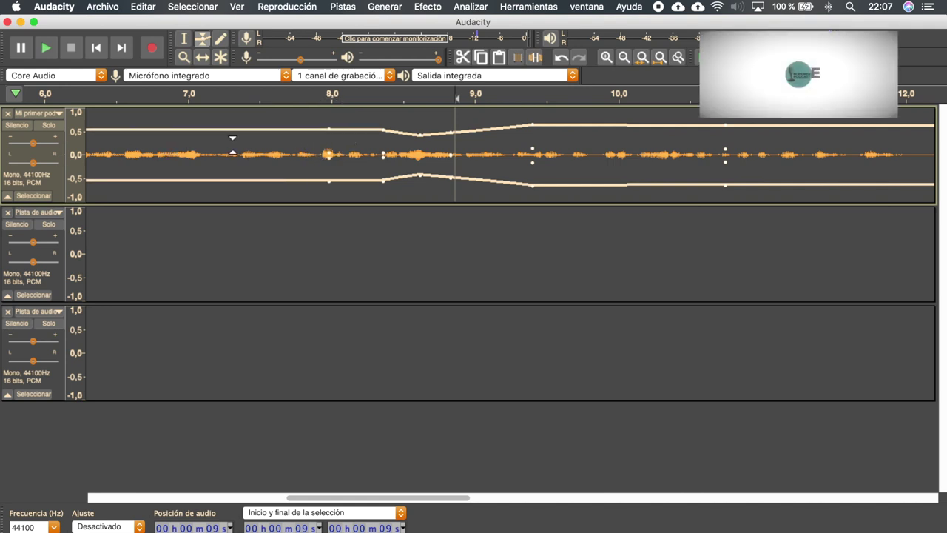
click(314, 129)
drag(329, 131, 330, 134)
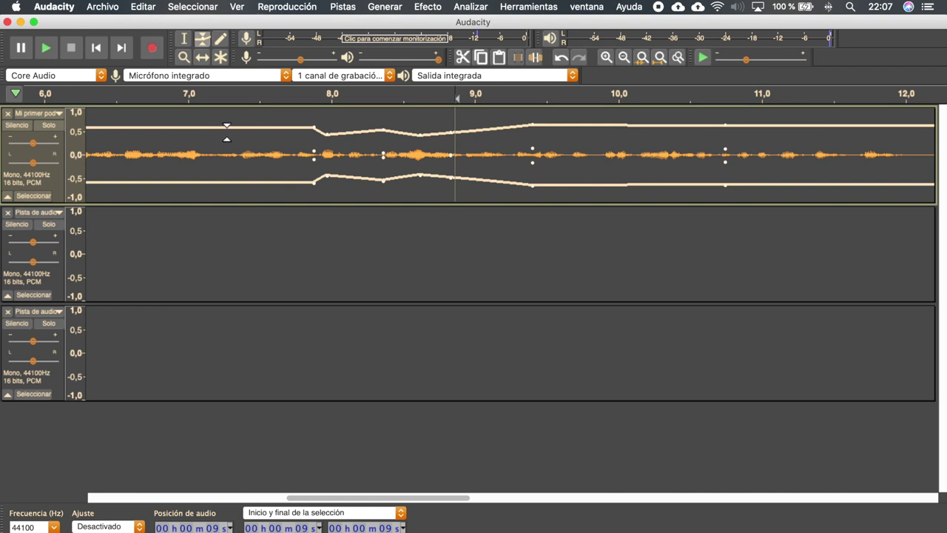
Raise the voice track's envelope to a short plateau between about 7.1 and 7.4 s and return to the Selection tool
click(241, 129)
mouse_move(241, 127)
mouse_down()
mouse_move(201, 126)
mouse_move(246, 124)
mouse_up()
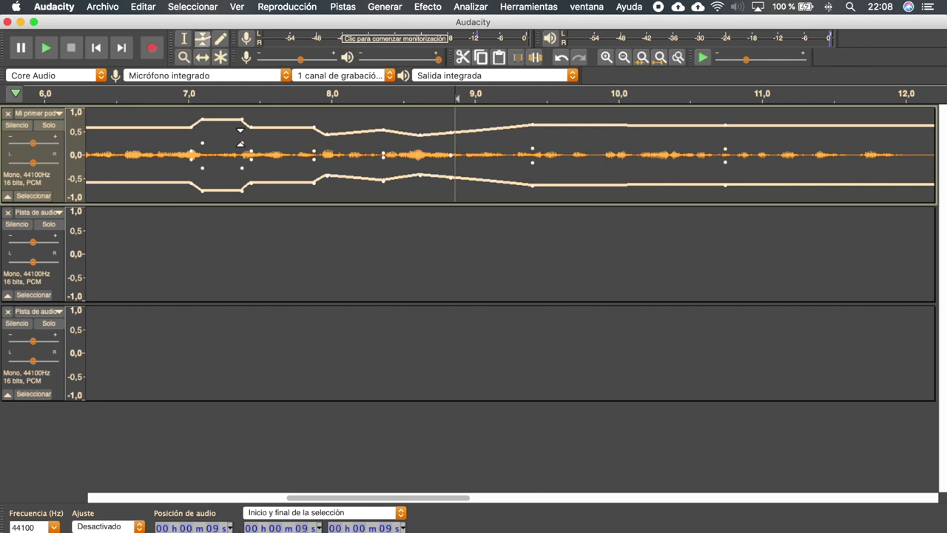
scroll(240, 137, down, 5)
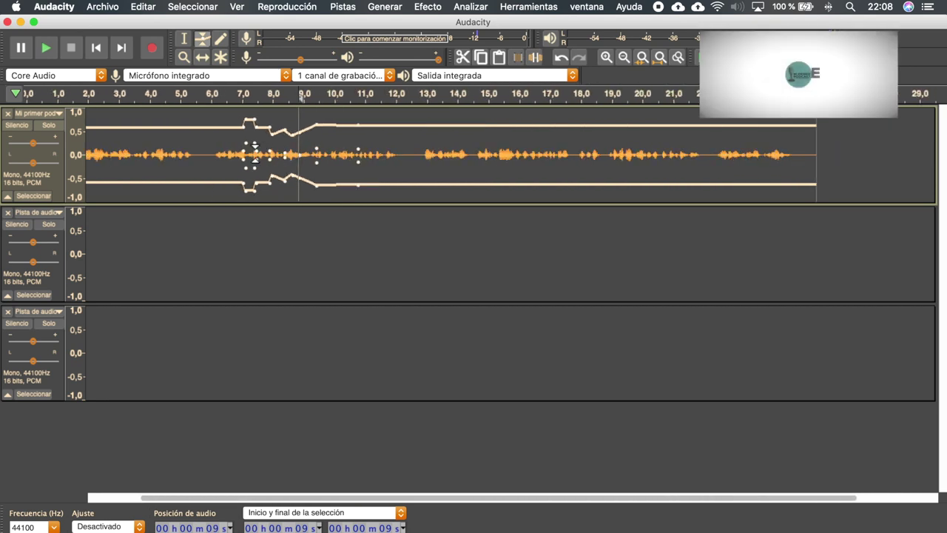
scroll(259, 154, down, 1)
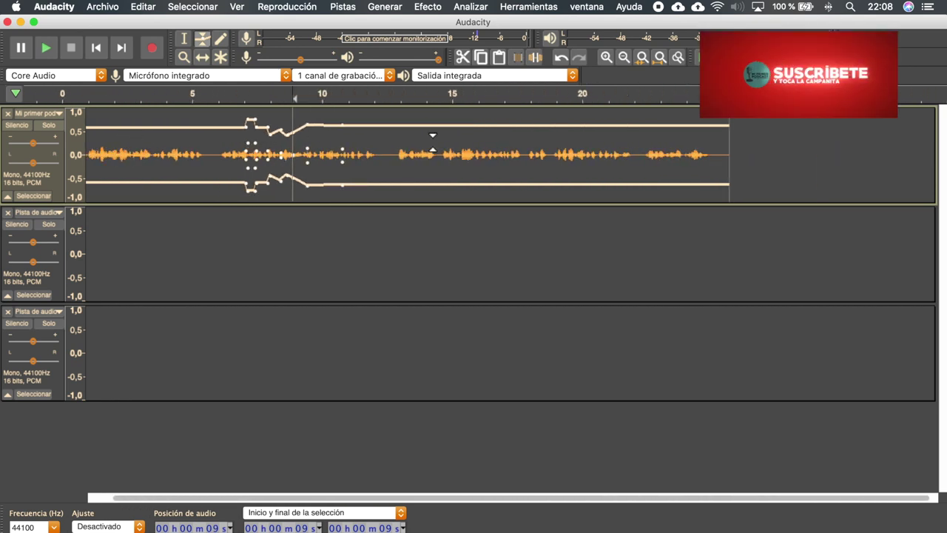
scroll(475, 150, up, 1)
scroll(491, 151, right, 4)
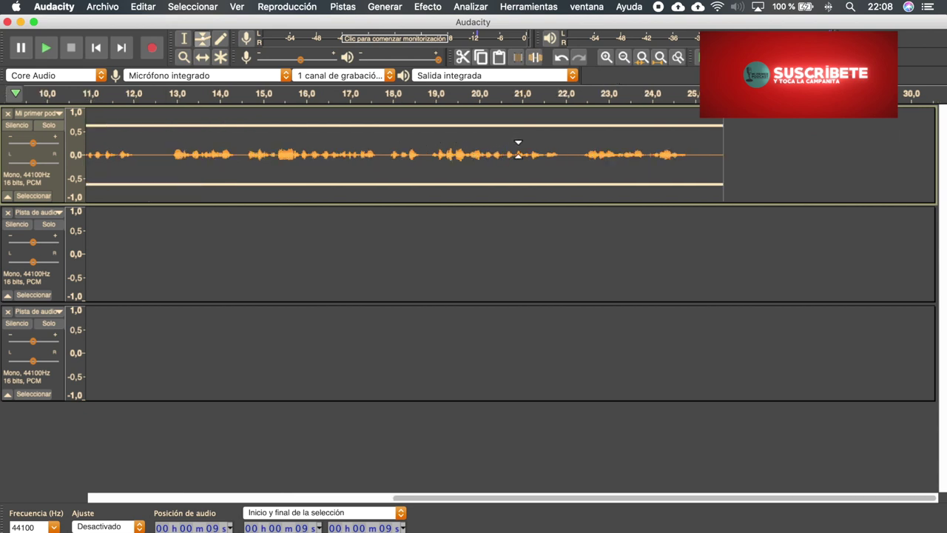
scroll(400, 154, left, 10)
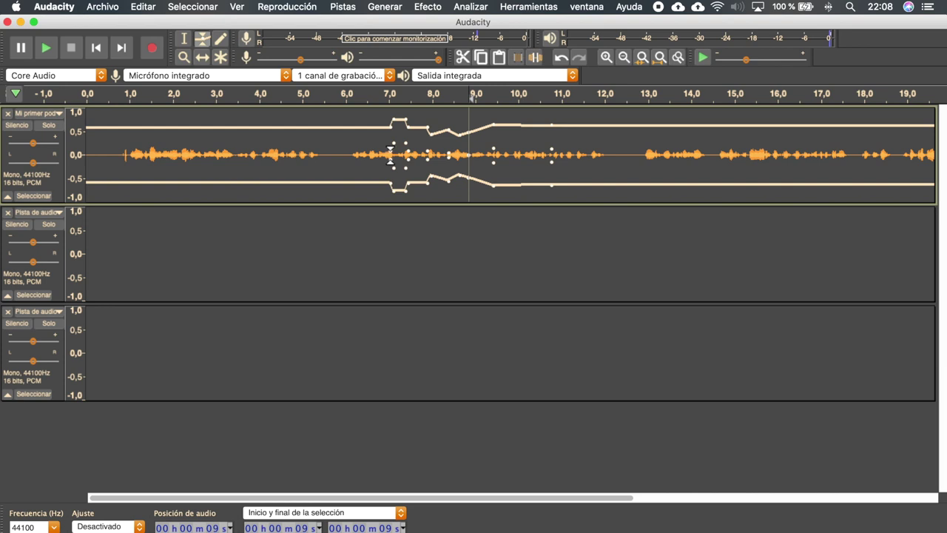
click(185, 42)
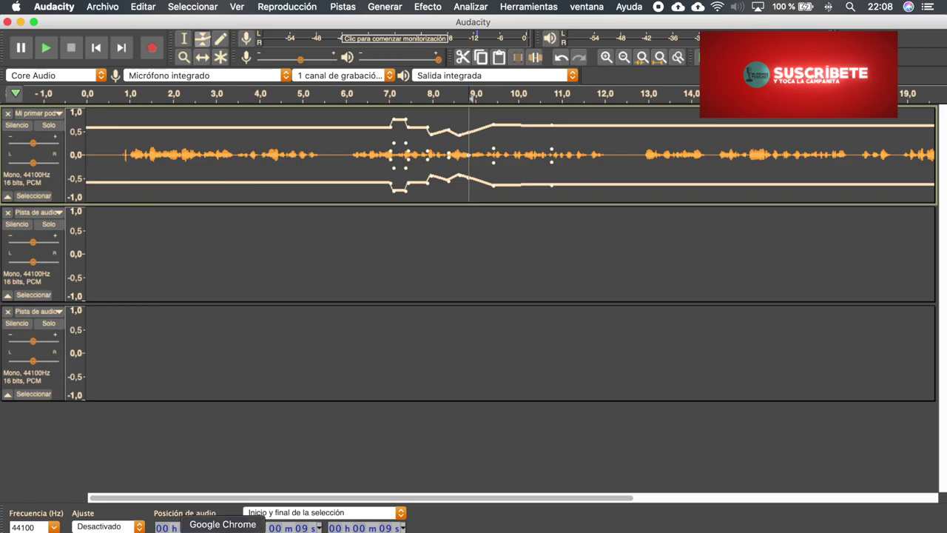
Switch to Google Chrome and show the free music list in YouTube's "Biblioteca de audio"
click(223, 527)
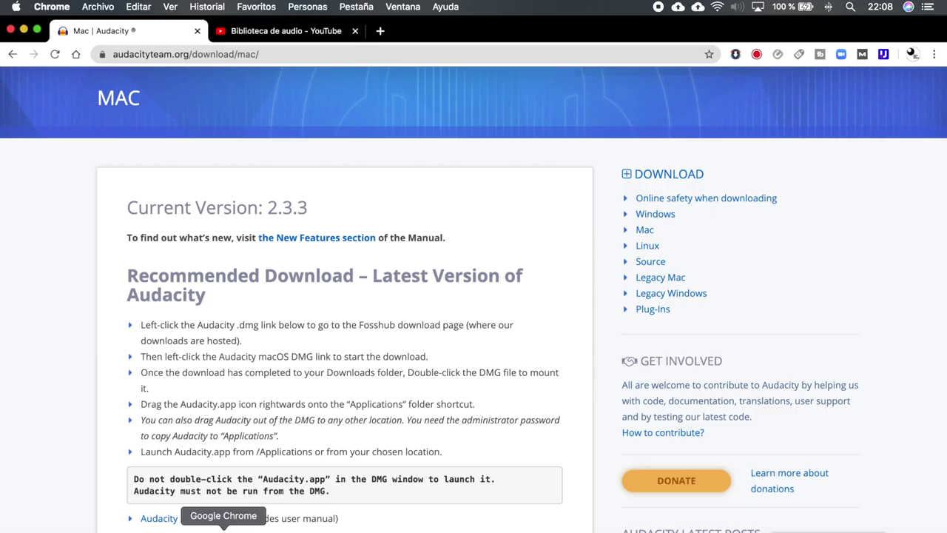
click(279, 32)
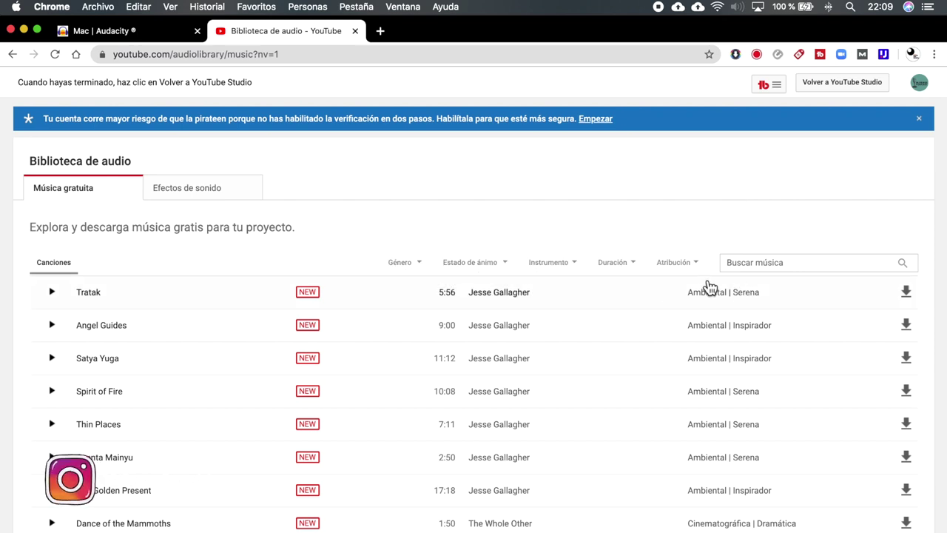
scroll(378, 286, down, 3)
scroll(376, 286, up, 3)
scroll(28, 214, down, 1)
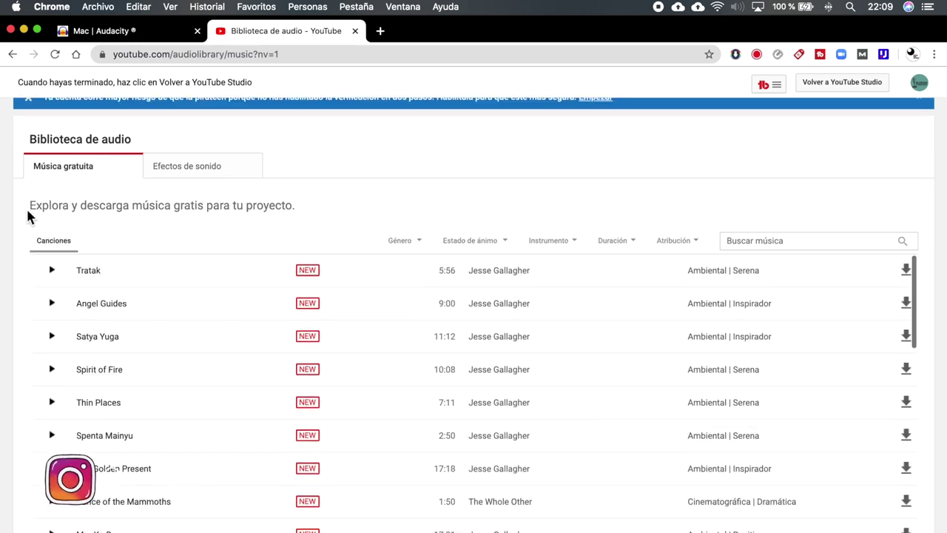
scroll(28, 214, down, 2)
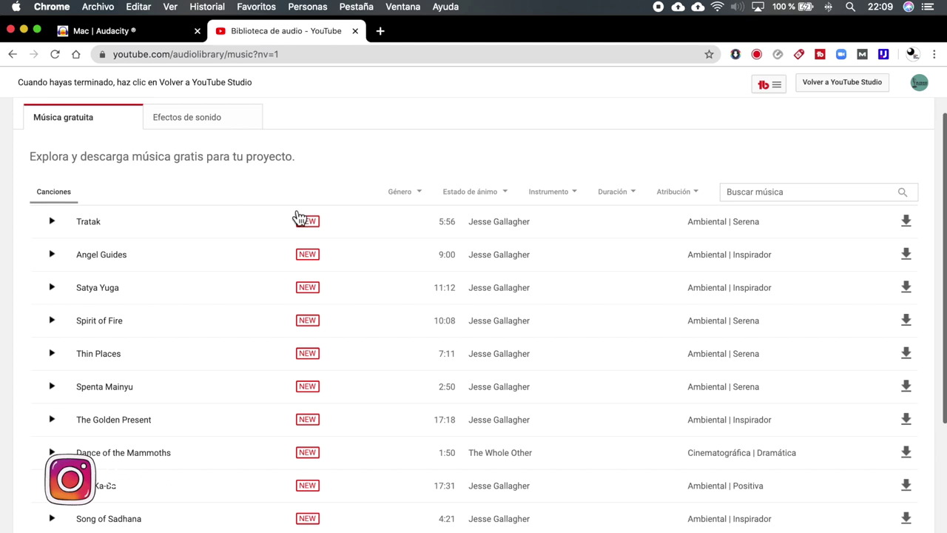
Filter the free music by the mood "Positiva" and the instrument "Guitarra eléctrica", and browse the songs
click(508, 200)
click(482, 323)
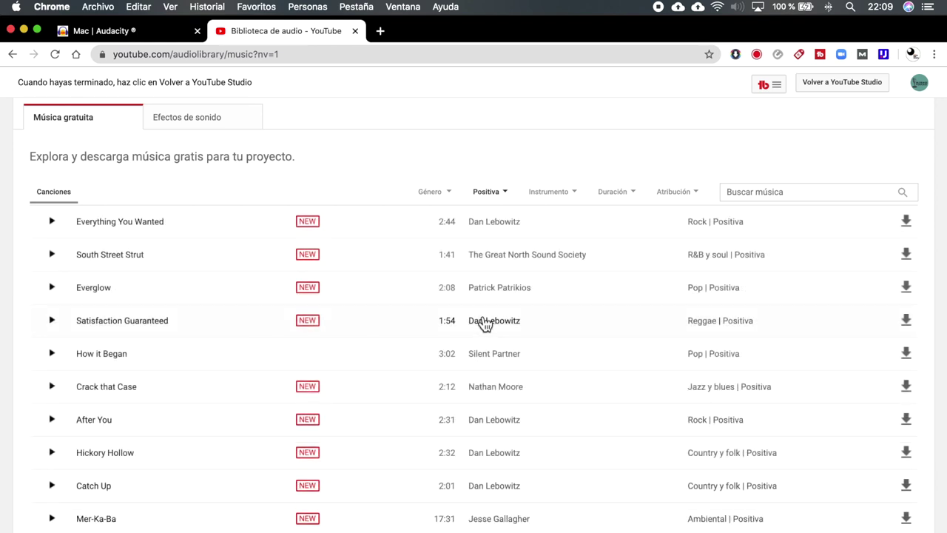
click(566, 198)
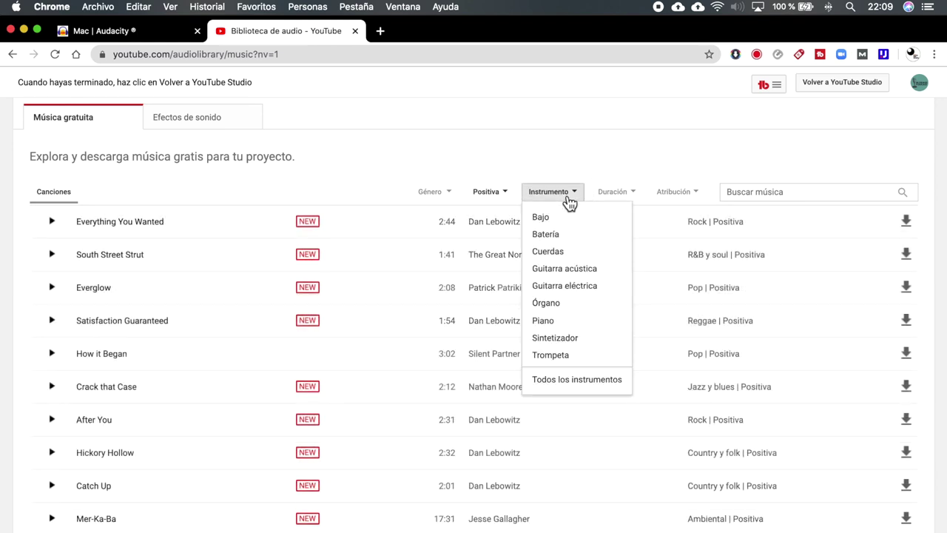
click(579, 287)
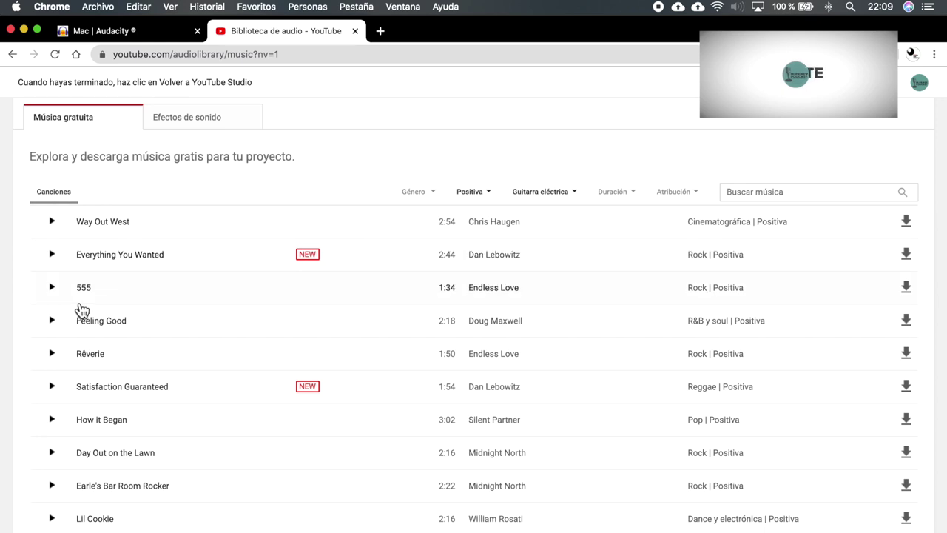
scroll(239, 357, down, 10)
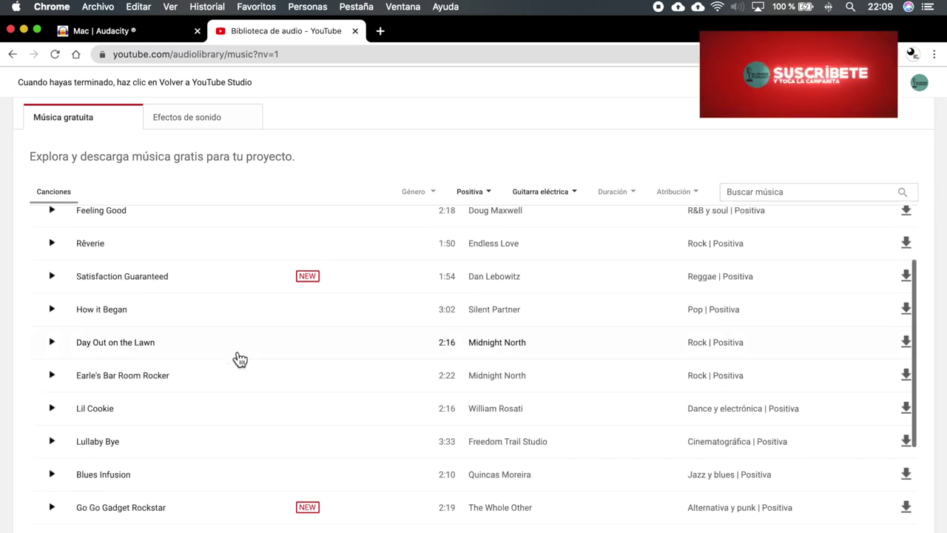
Browse the filtered songs and preview "555" by Endless Love
scroll(240, 358, up, 10)
scroll(185, 334, down, 2)
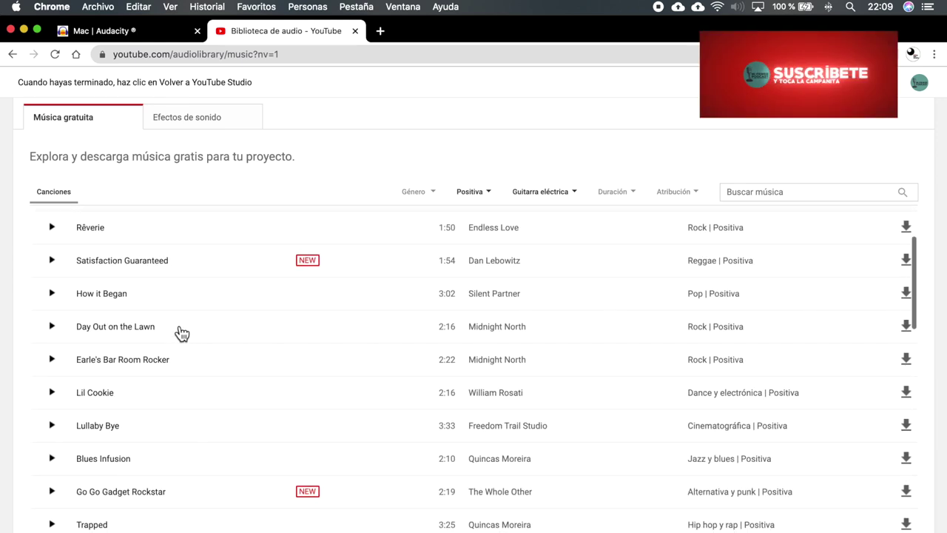
scroll(182, 332, up, 2)
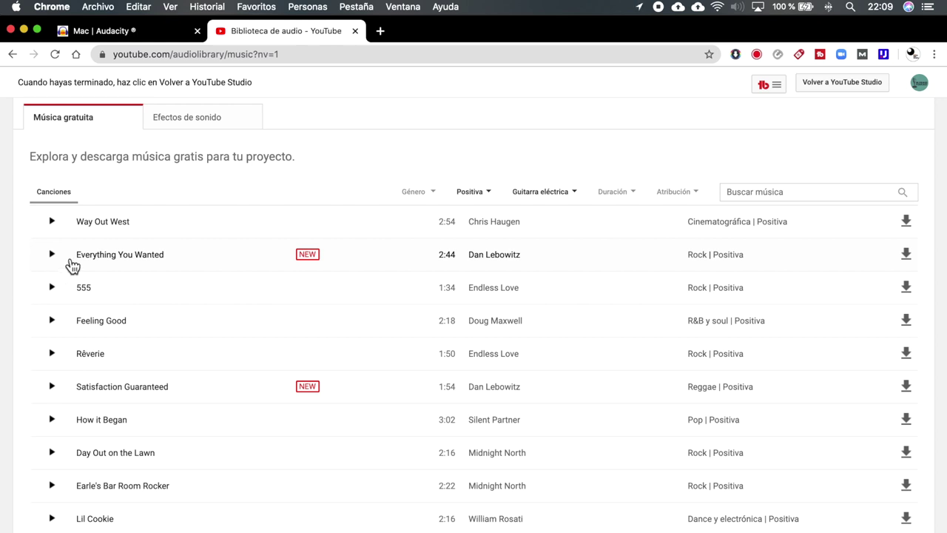
click(52, 287)
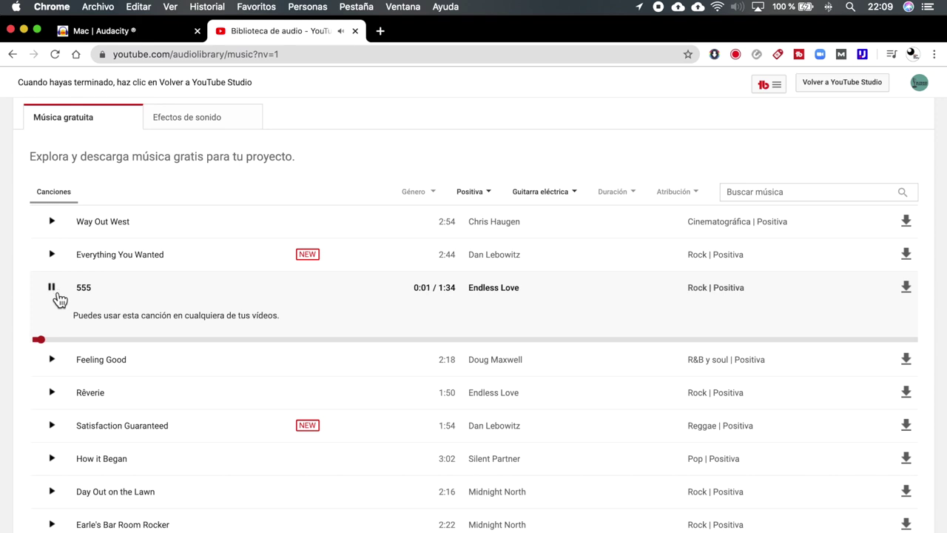
click(52, 290)
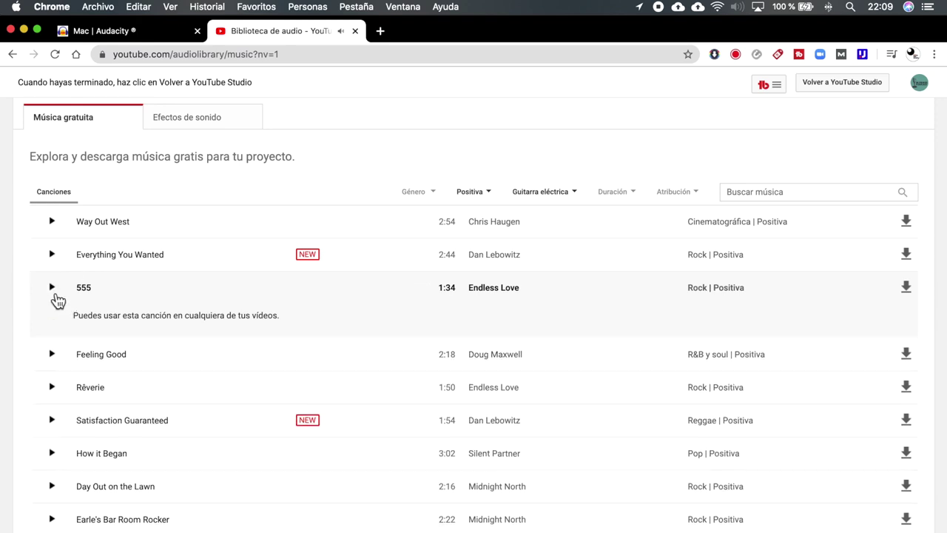
Preview the song "Feeling Good" and download it as Feeling_Good.mp3 into the "Musica sin Copyright" folder
click(53, 355)
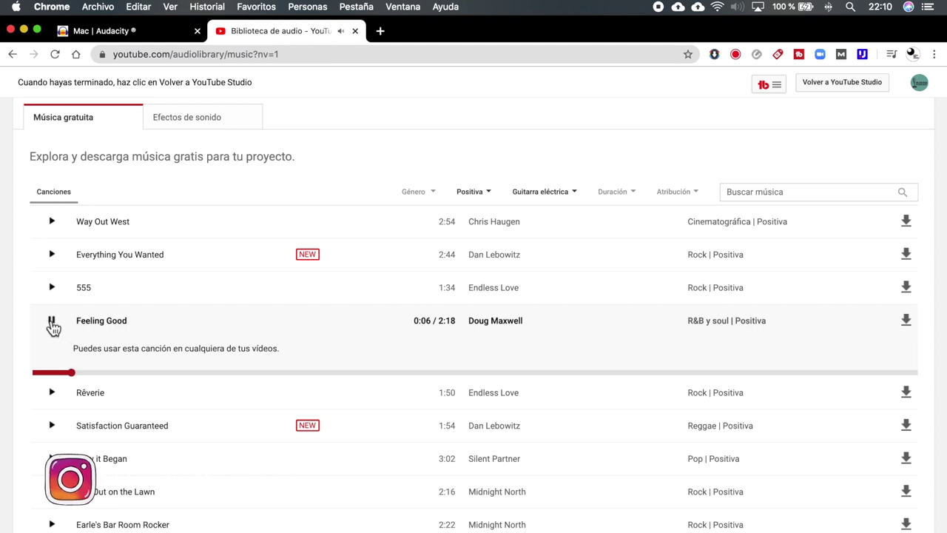
click(51, 321)
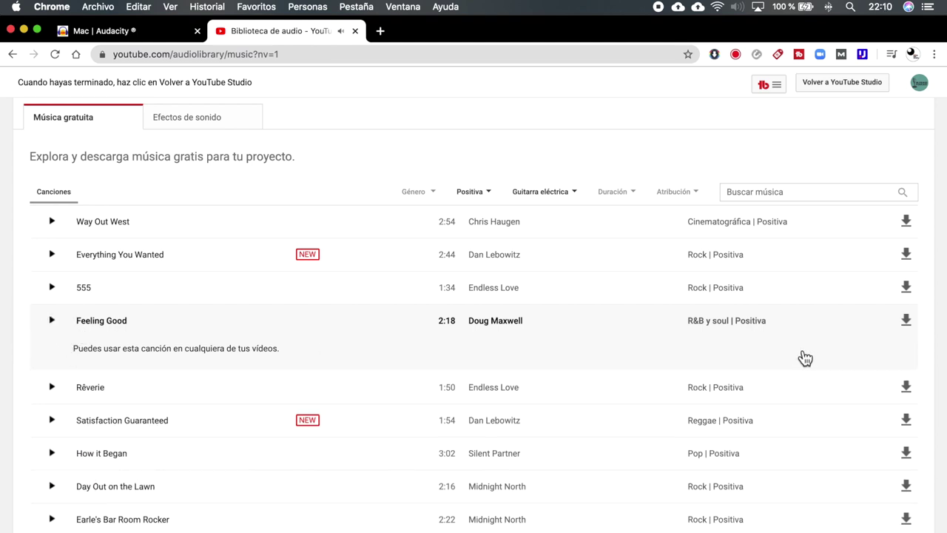
click(912, 325)
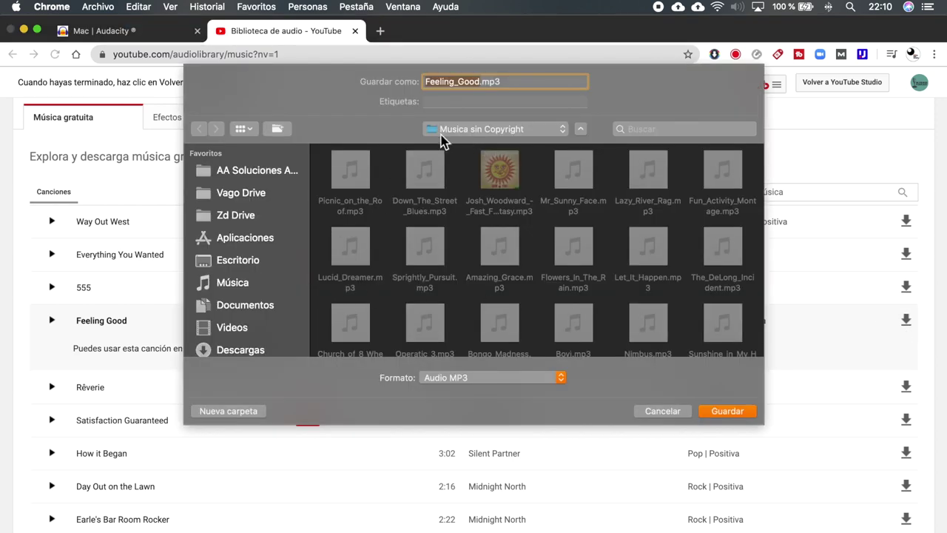
click(721, 411)
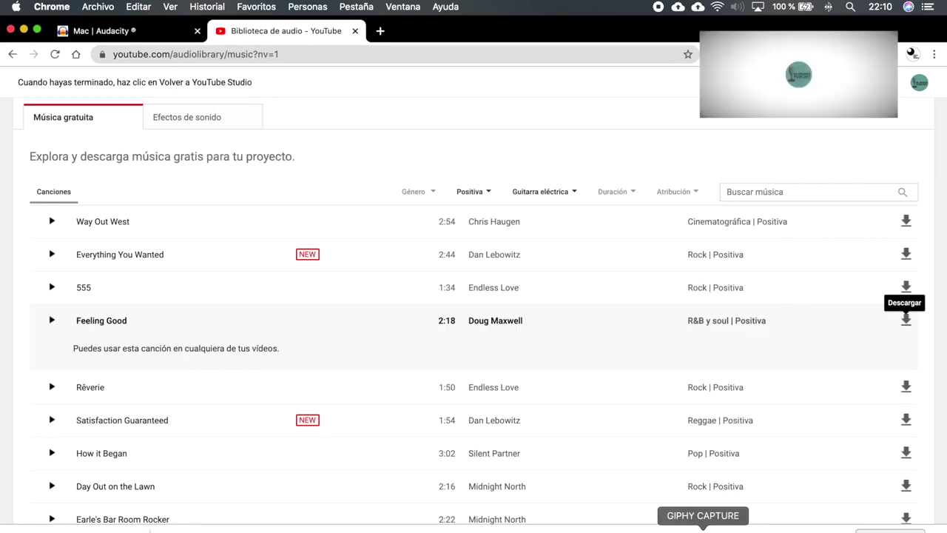
Switch to Audacity and remove the two empty tracks below the voice track
click(671, 528)
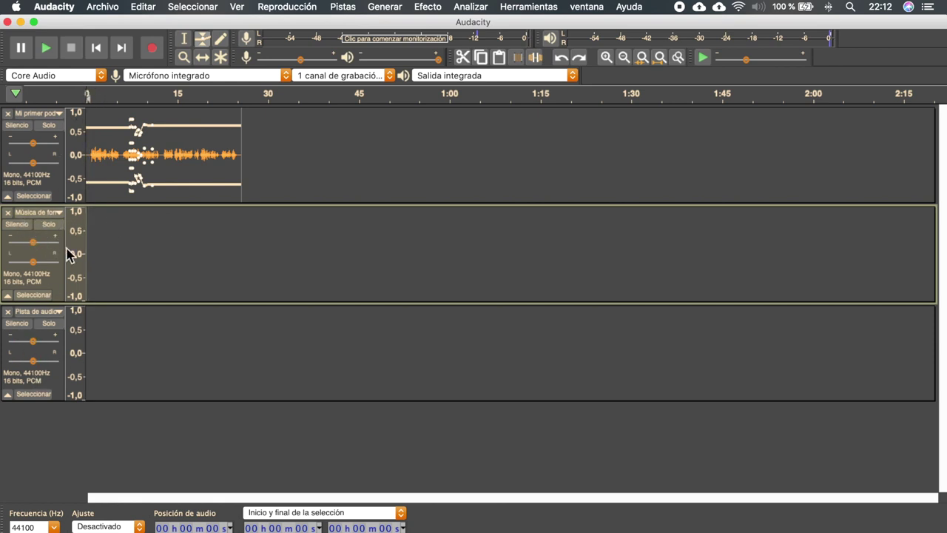
click(7, 213)
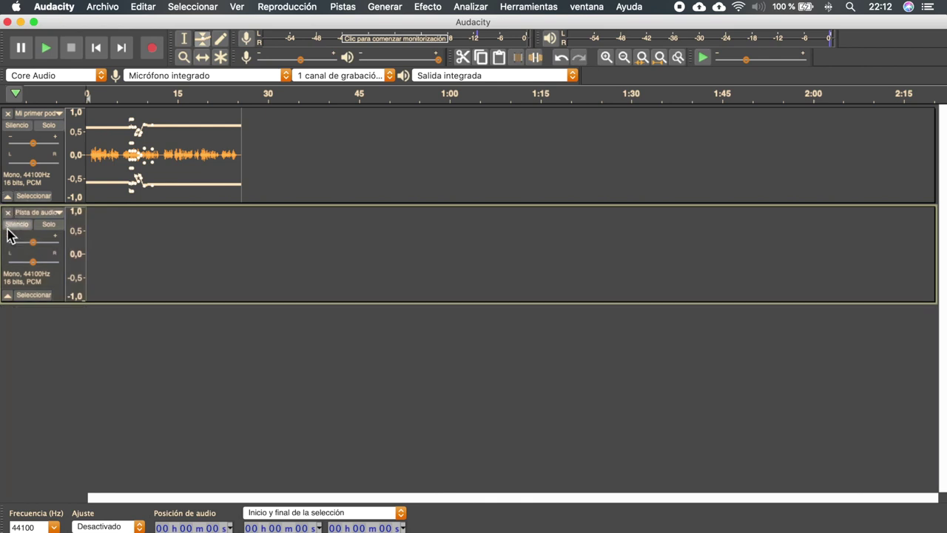
click(9, 212)
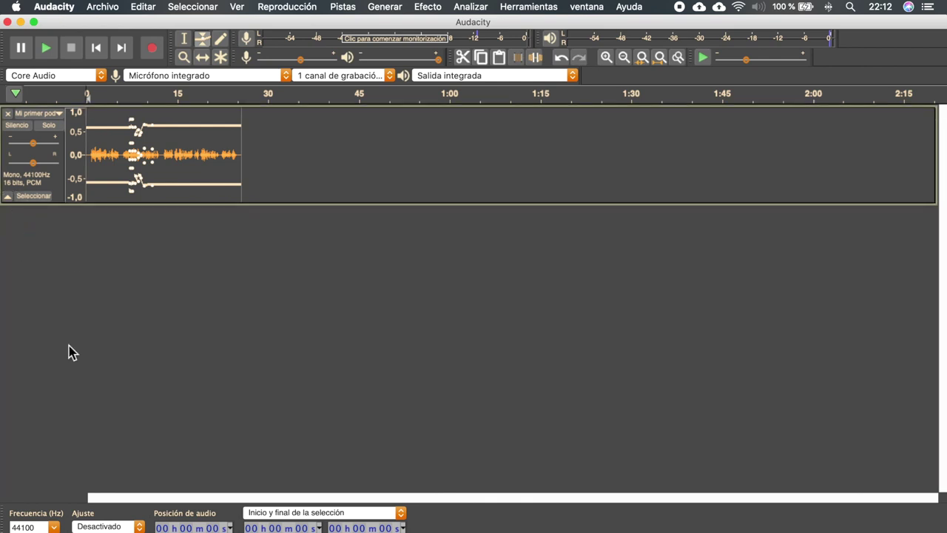
Import the audio file Feeling_Good.mp3 from the "Musica sin Copyright" folder as a new track
click(104, 7)
mouse_move(146, 119)
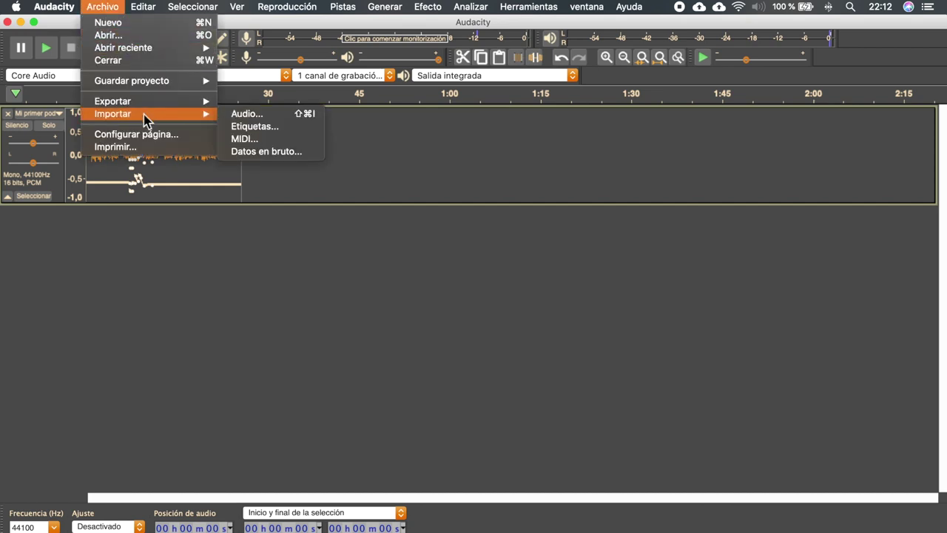
click(252, 115)
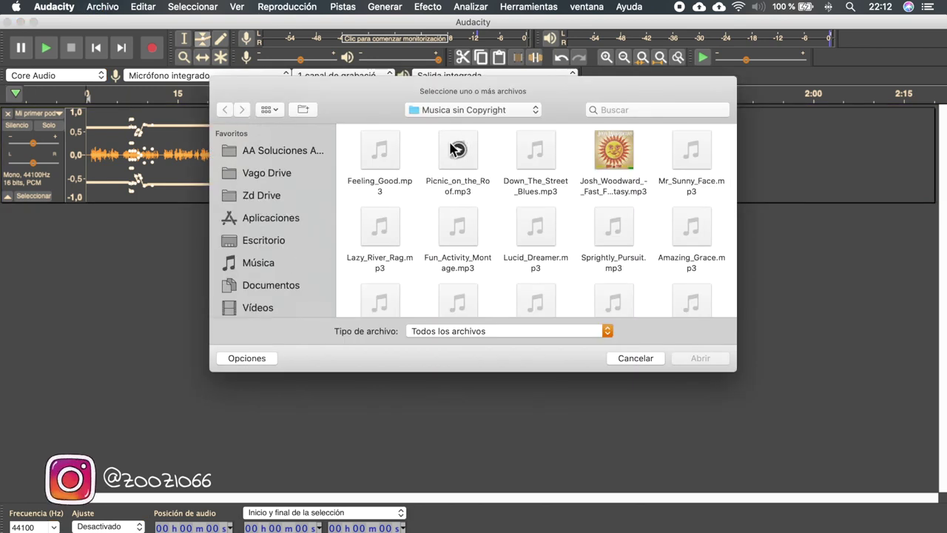
click(396, 148)
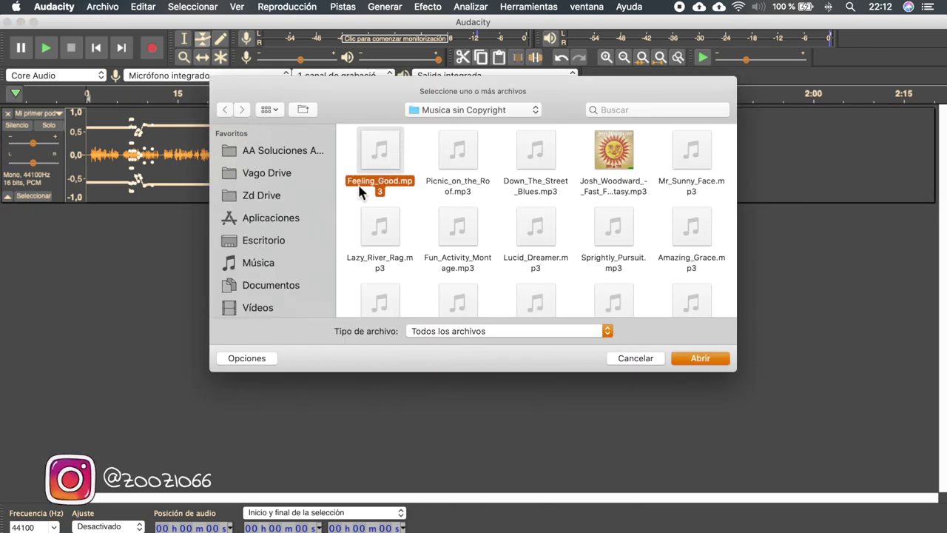
click(698, 359)
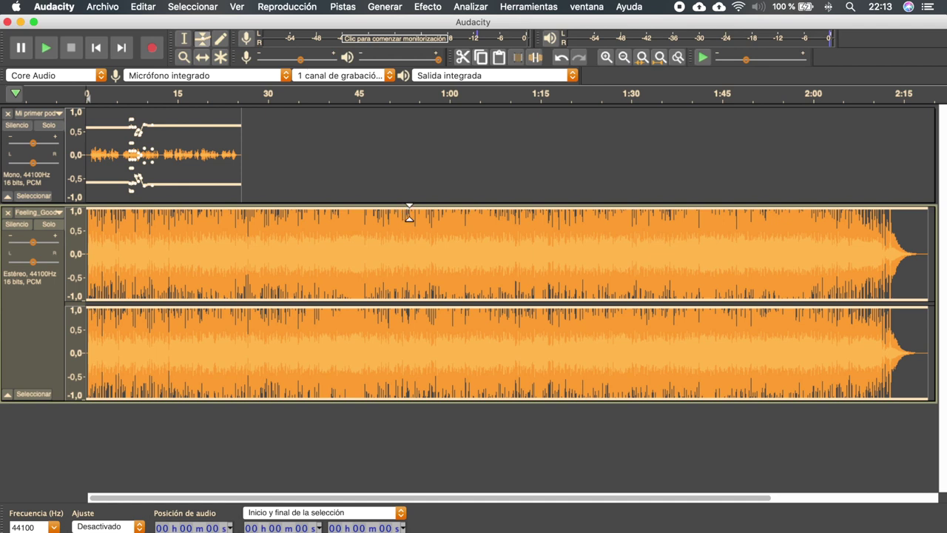
Lower the whole envelope of the Feeling_Good music track to about 0.1 and play the mix from the start
drag(419, 215, 415, 252)
click(415, 252)
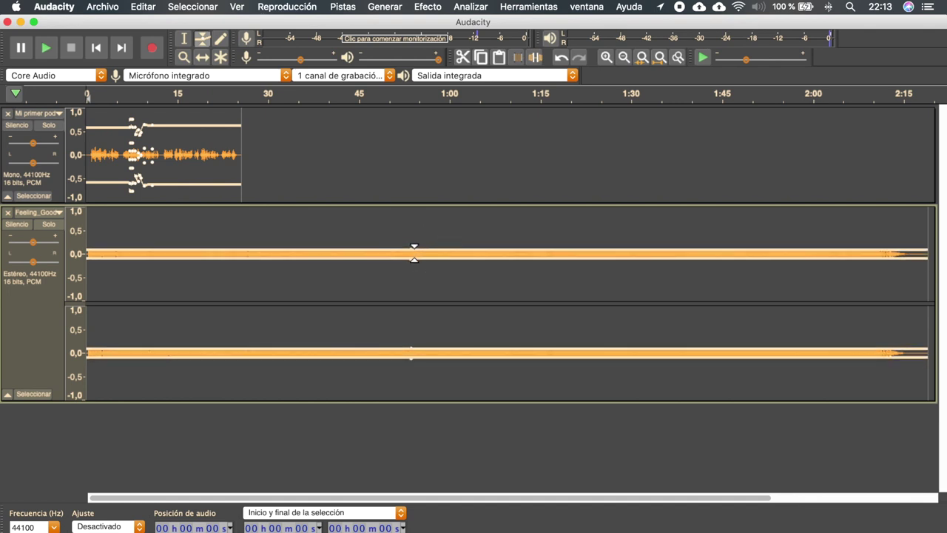
click(95, 48)
click(46, 48)
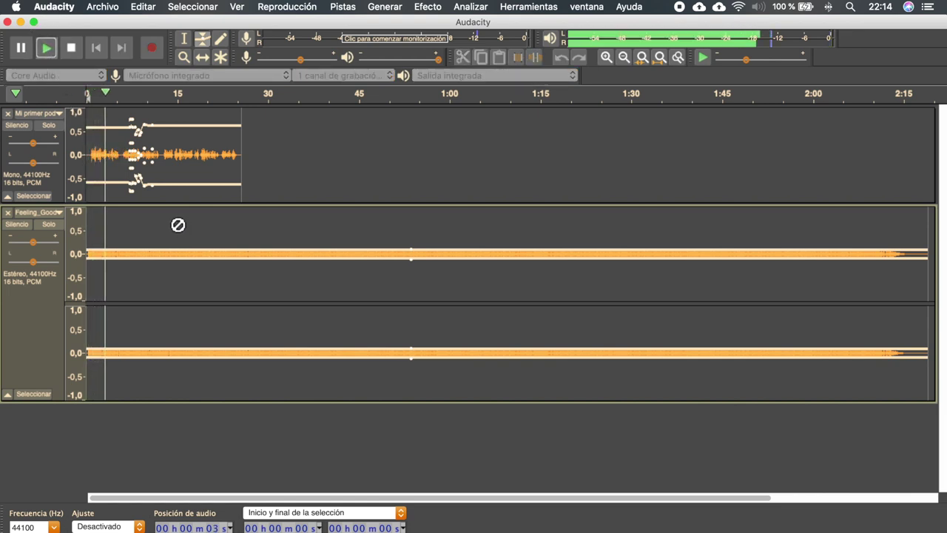
key(space)
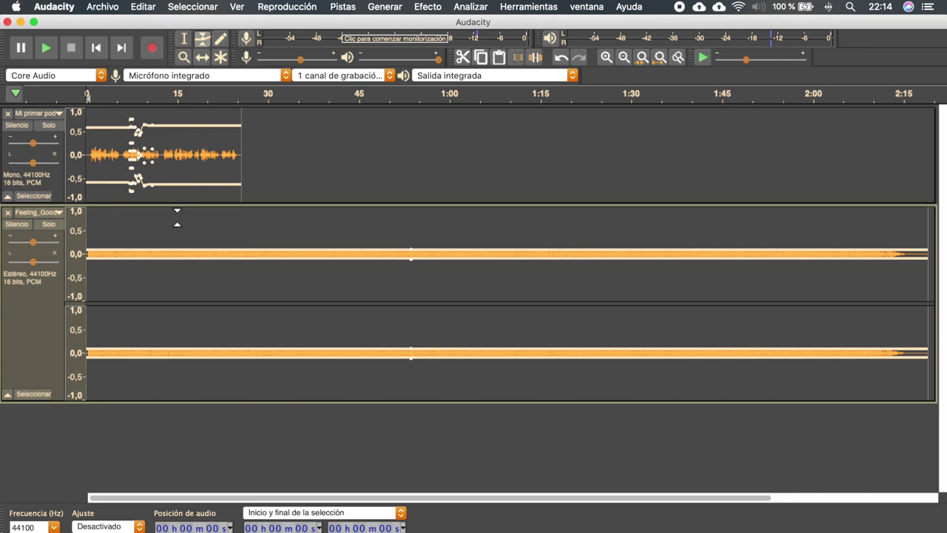
Lower the music track's envelope further, to about 0.05, and listen to the mix again
click(416, 253)
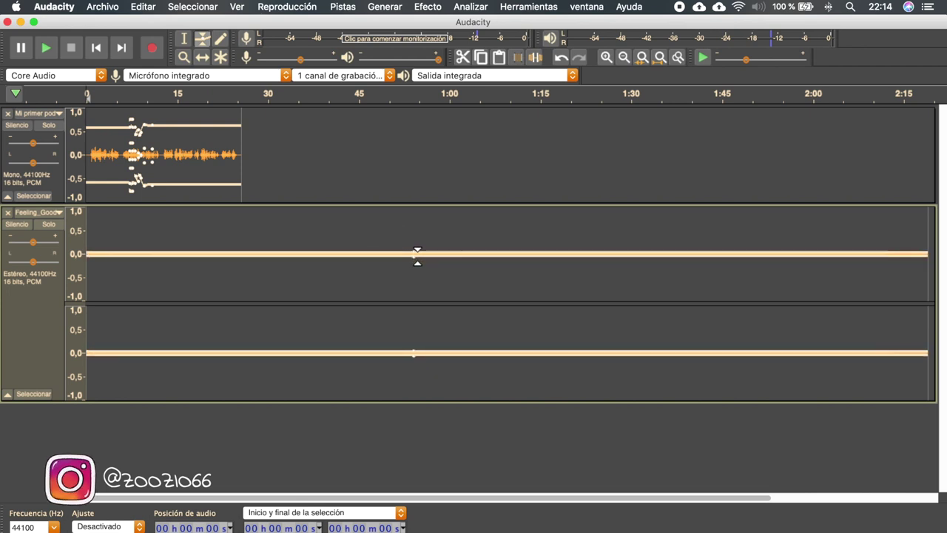
click(46, 49)
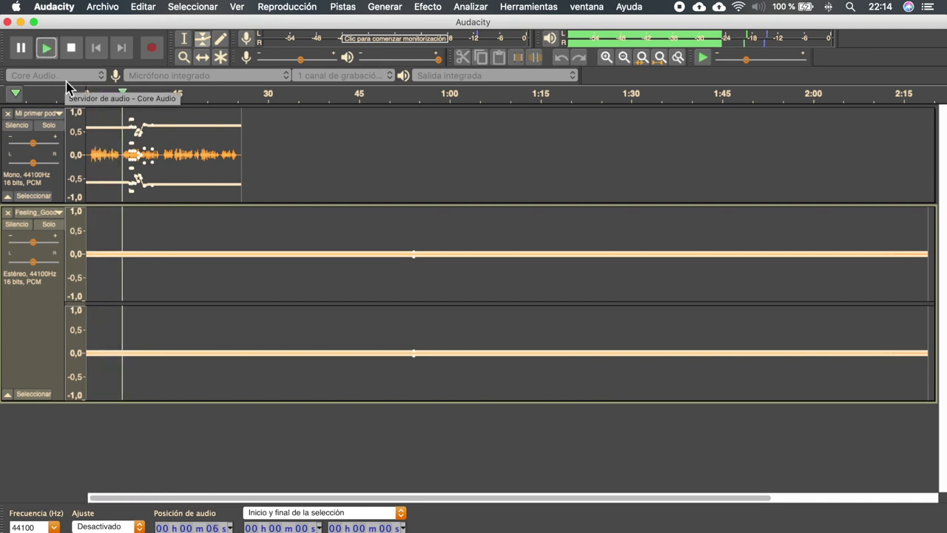
key(space)
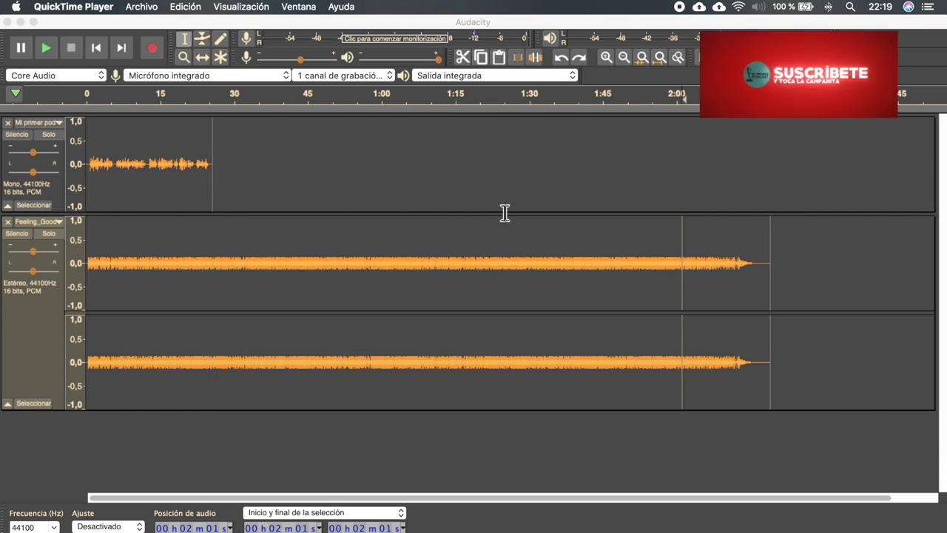
Delete the excess music beyond the end of the voice track, from about 26 s to 2 min 16 s
drag(758, 266, 221, 258)
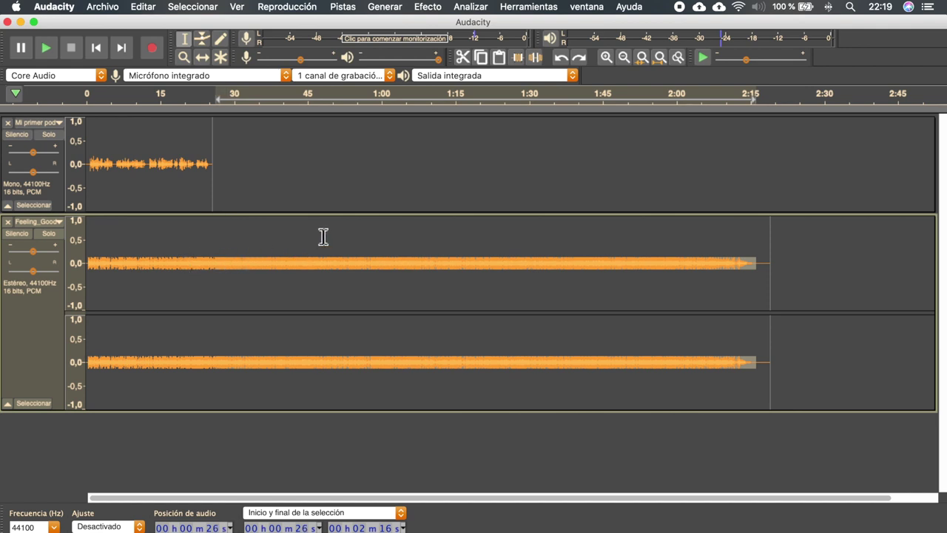
key(Delete)
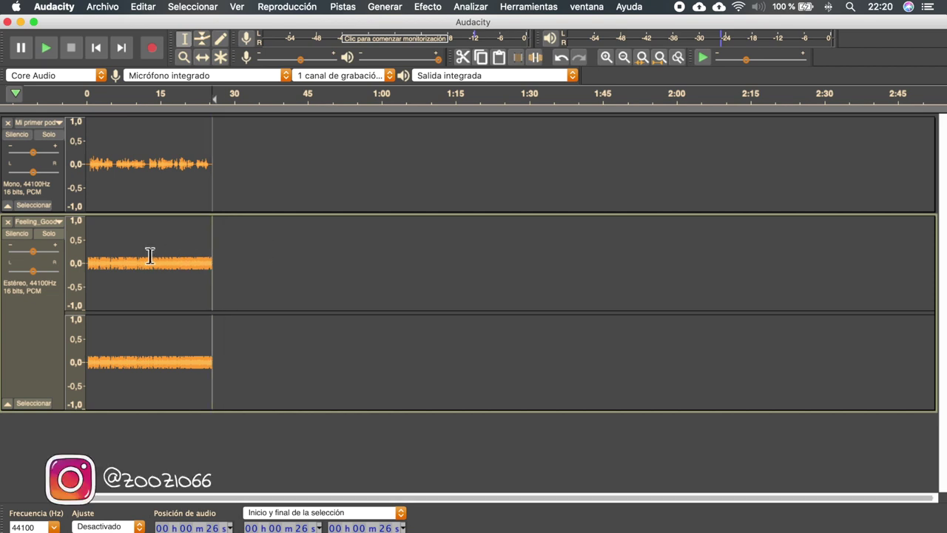
Try trimming the voice track to the section between about 6 and 12 s, then undo the trim and clear the selection
scroll(178, 191, up, 2)
scroll(204, 189, left, 5)
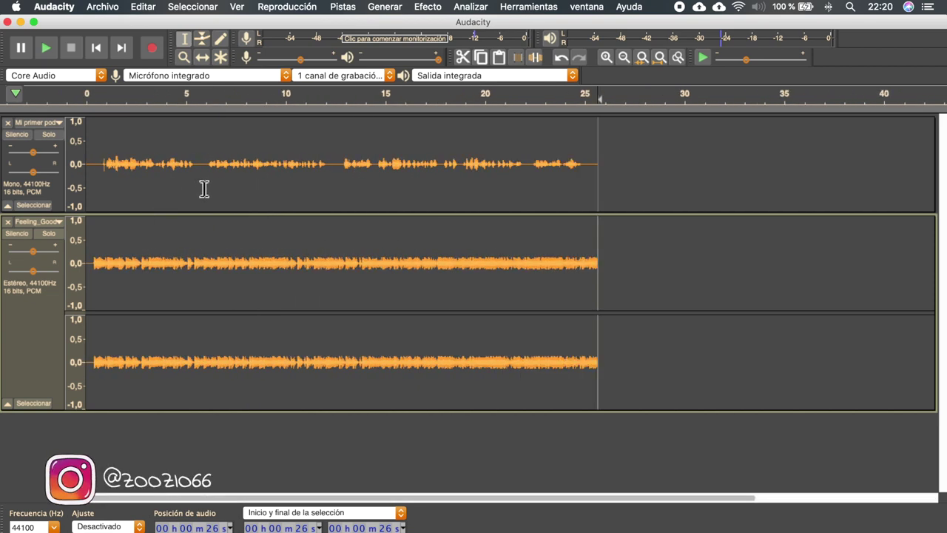
drag(205, 162, 337, 168)
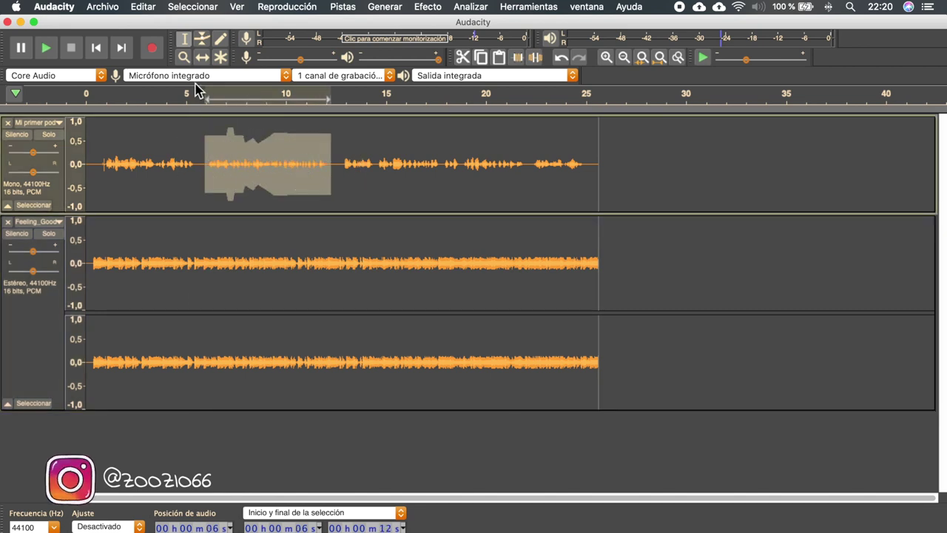
click(210, 140)
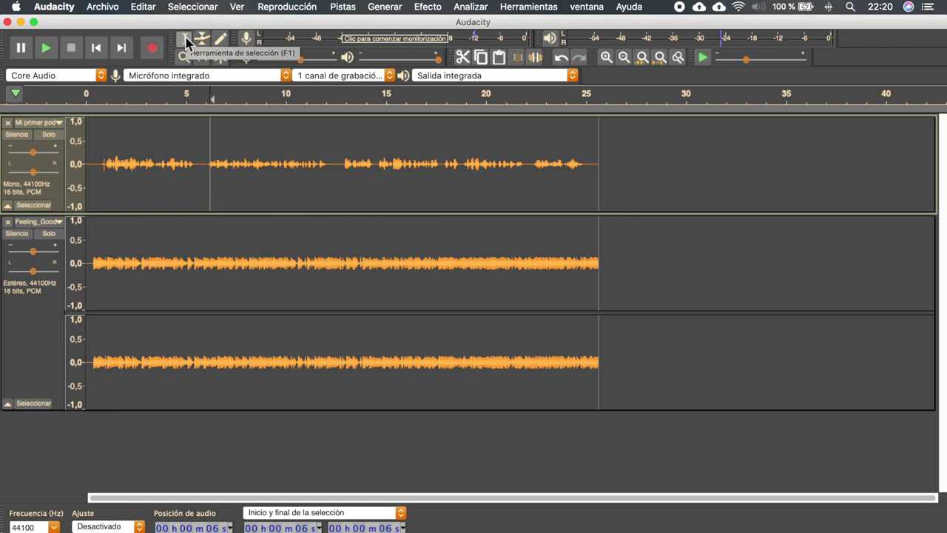
drag(209, 155, 322, 162)
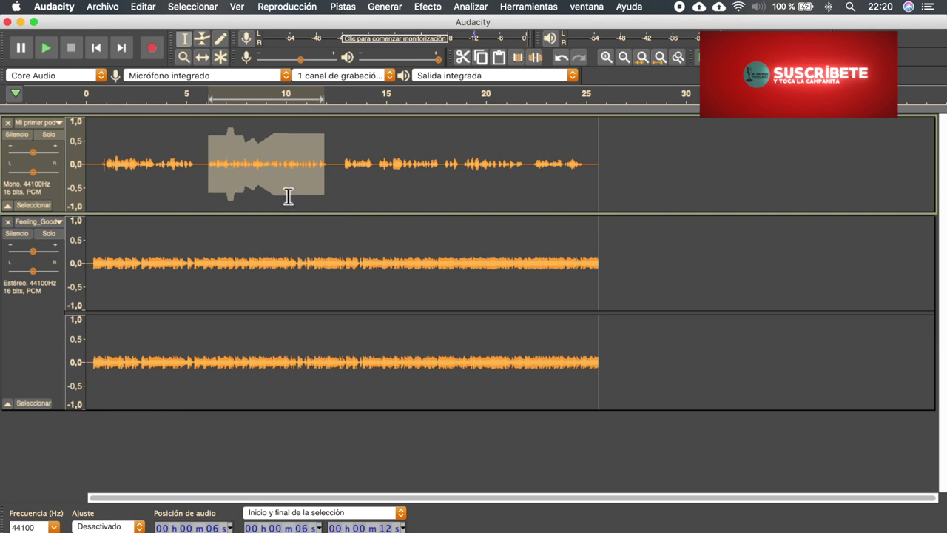
click(518, 59)
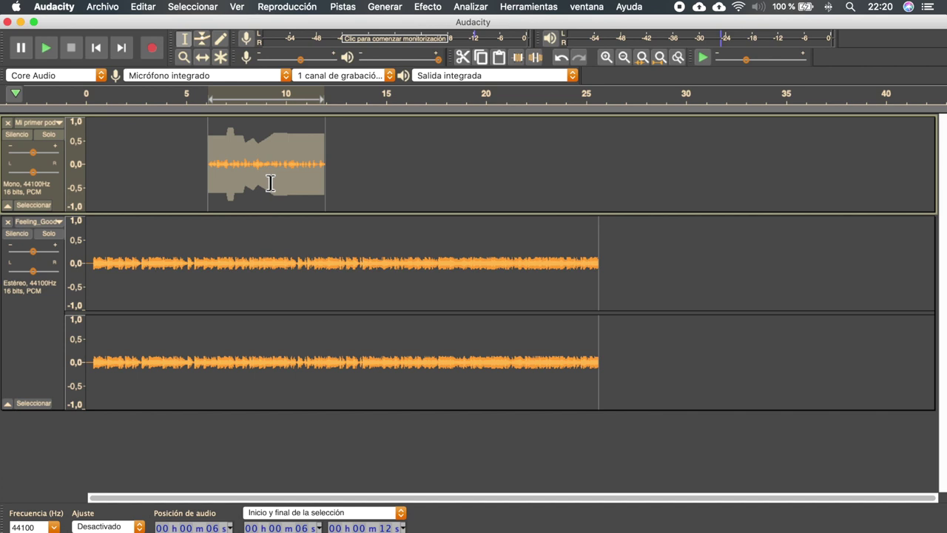
key(super+z)
click(362, 195)
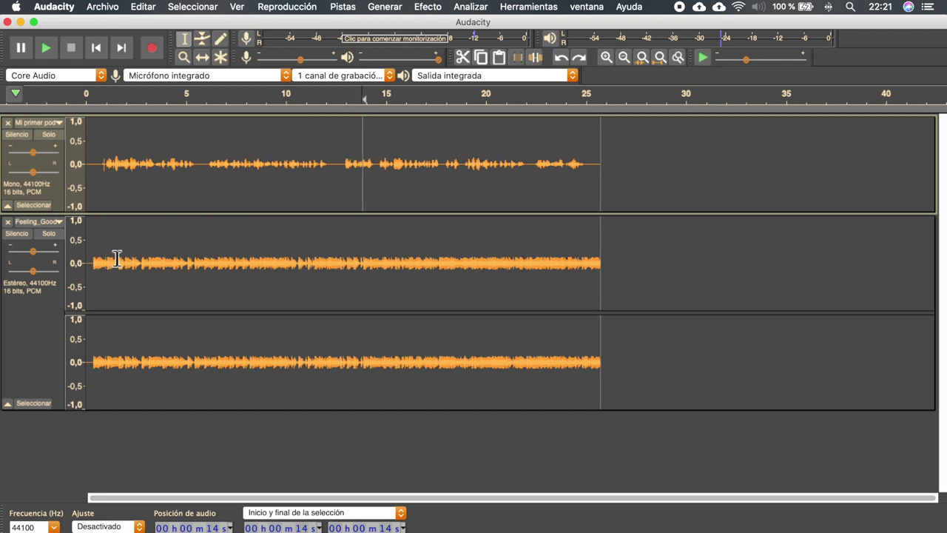
Examine the first seconds of both tracks up close and play the mix from the beginning
scroll(107, 261, up, 5)
scroll(115, 257, up, 4)
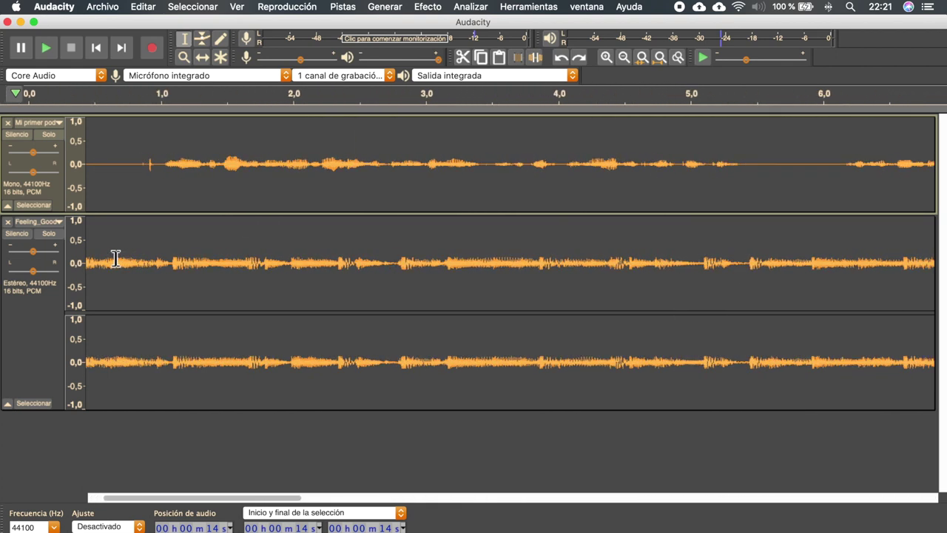
scroll(151, 254, down, 3)
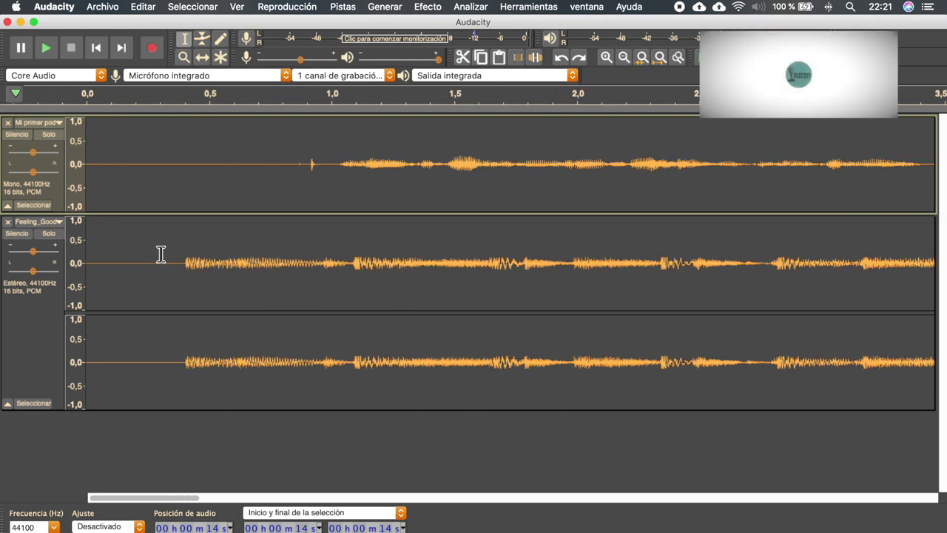
scroll(156, 254, down, 1)
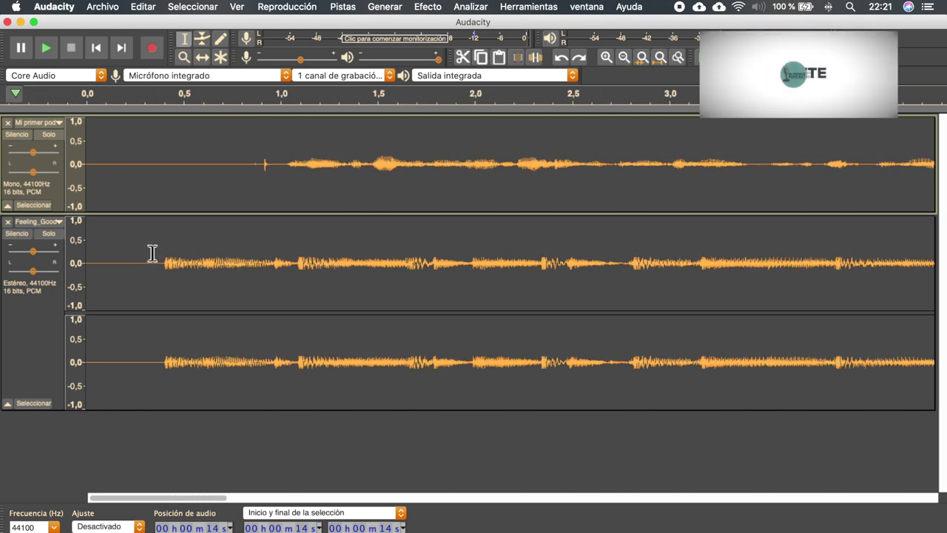
click(159, 105)
key(space)
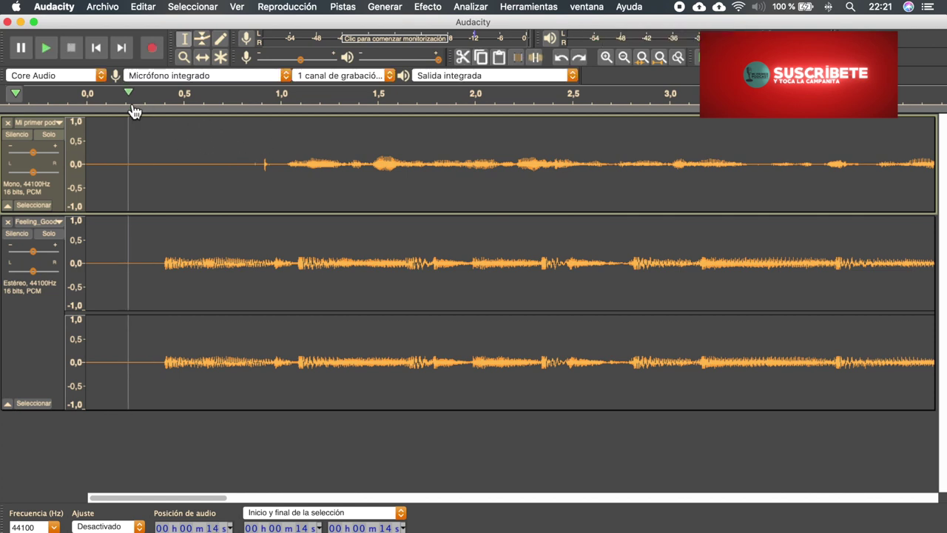
click(96, 47)
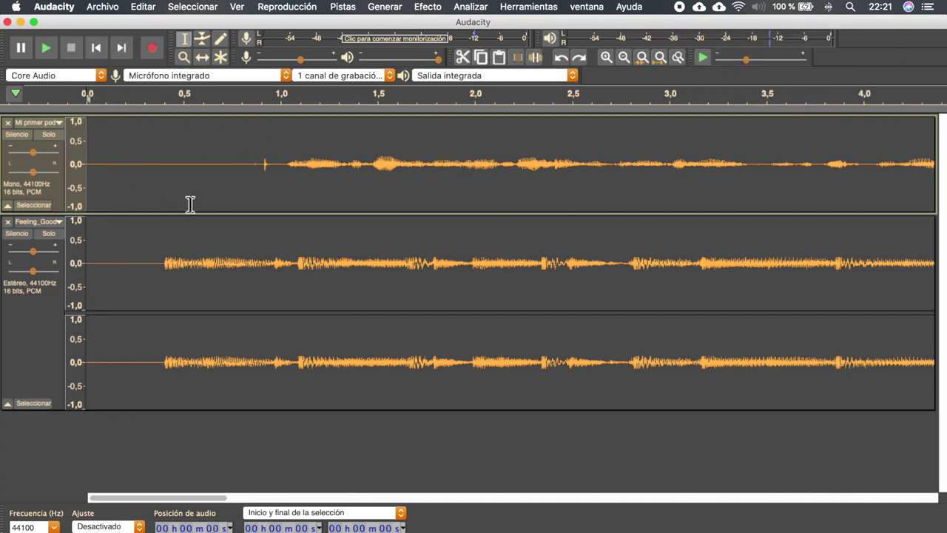
key(space)
key(space)
scroll(199, 208, down, 3)
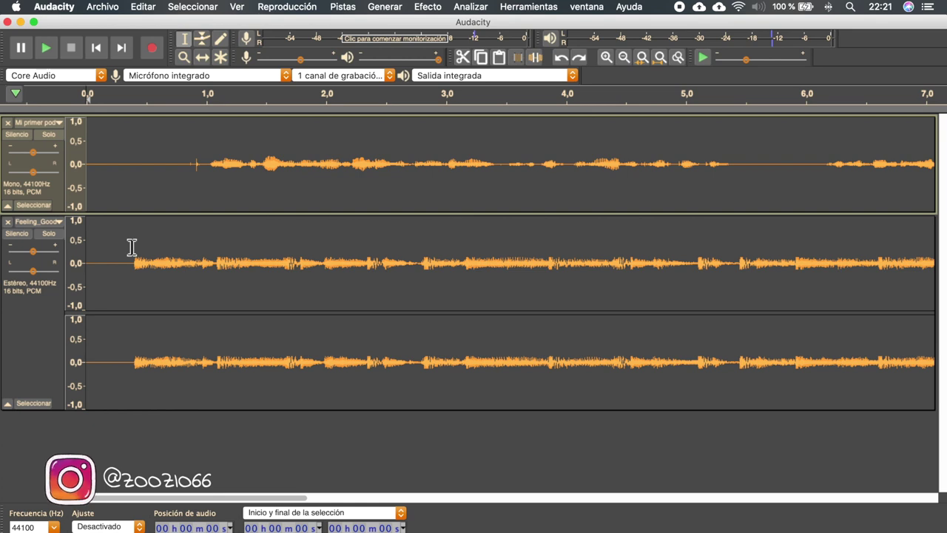
Apply the progressive fade-in (Aparecer progresivamente) to the start of the music track, from about 0.3 to 1.8 s
drag(129, 250, 309, 253)
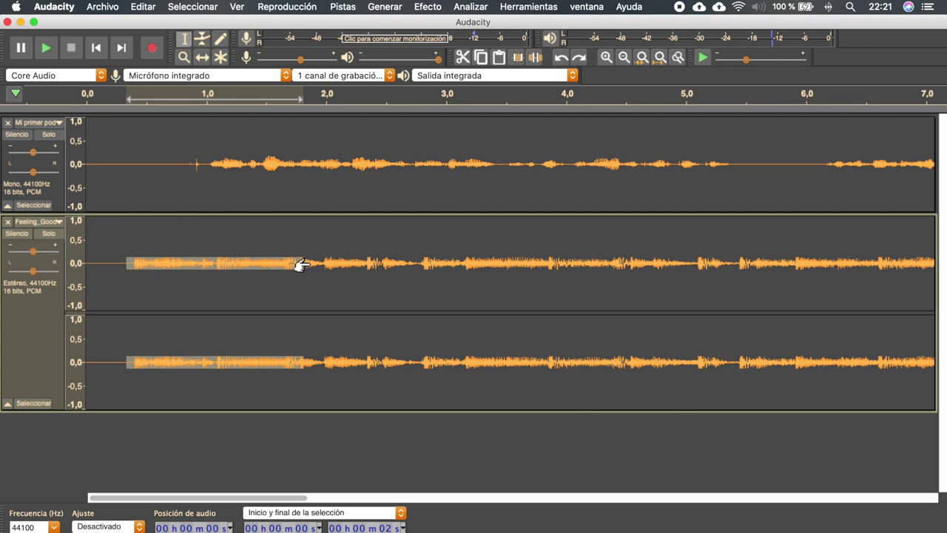
click(429, 9)
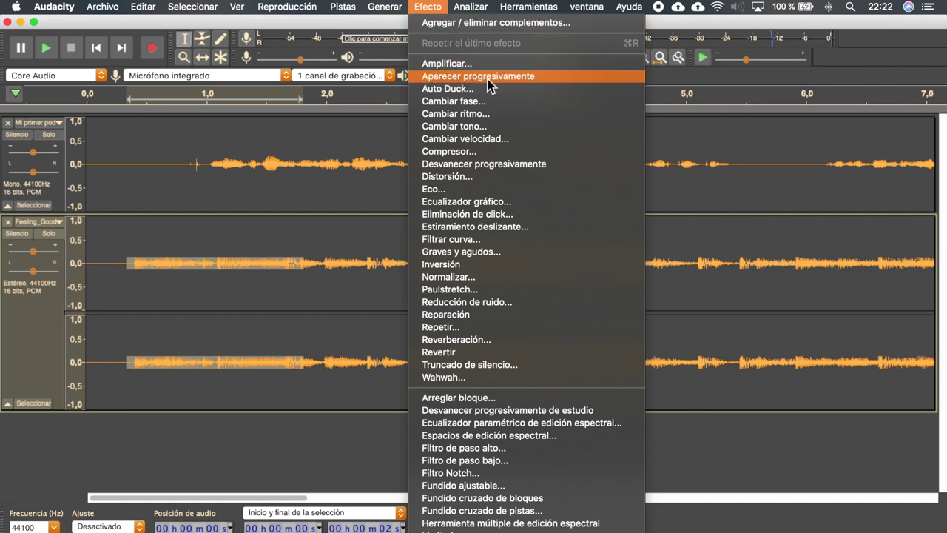
click(513, 77)
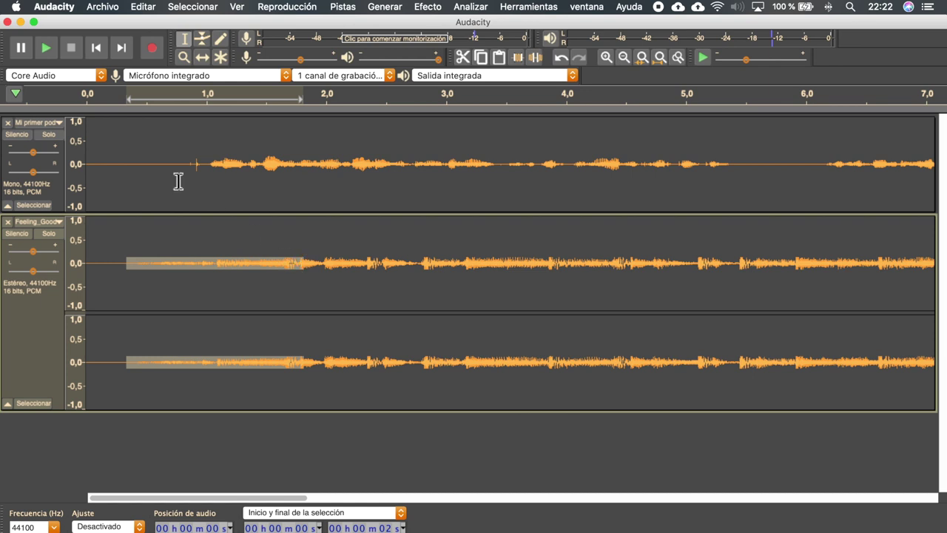
Play the mix from the beginning to check how the music fades in under the voice
click(93, 109)
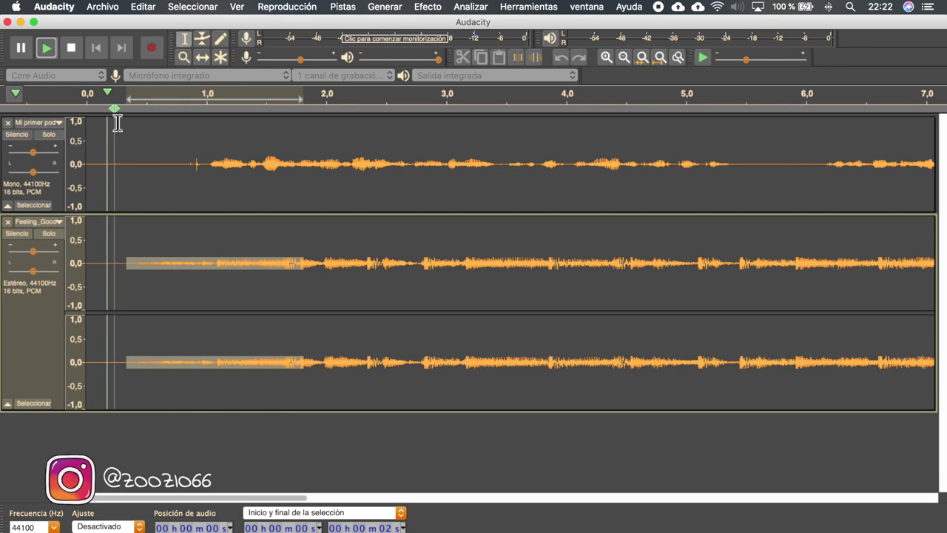
click(70, 48)
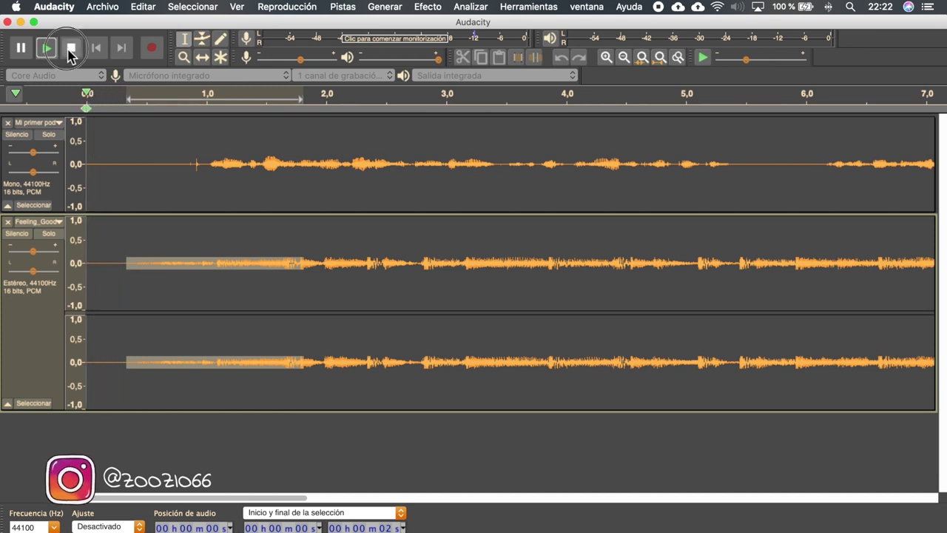
click(49, 48)
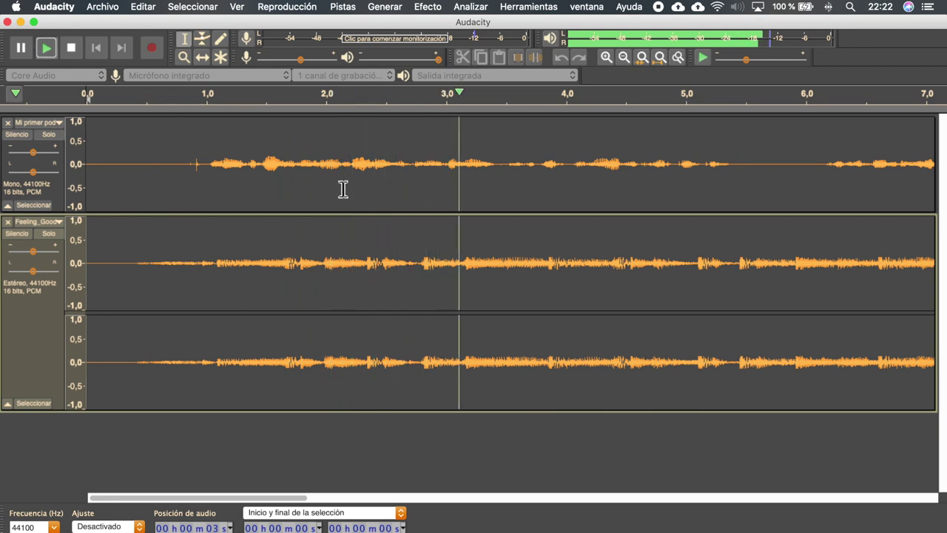
click(71, 47)
click(184, 127)
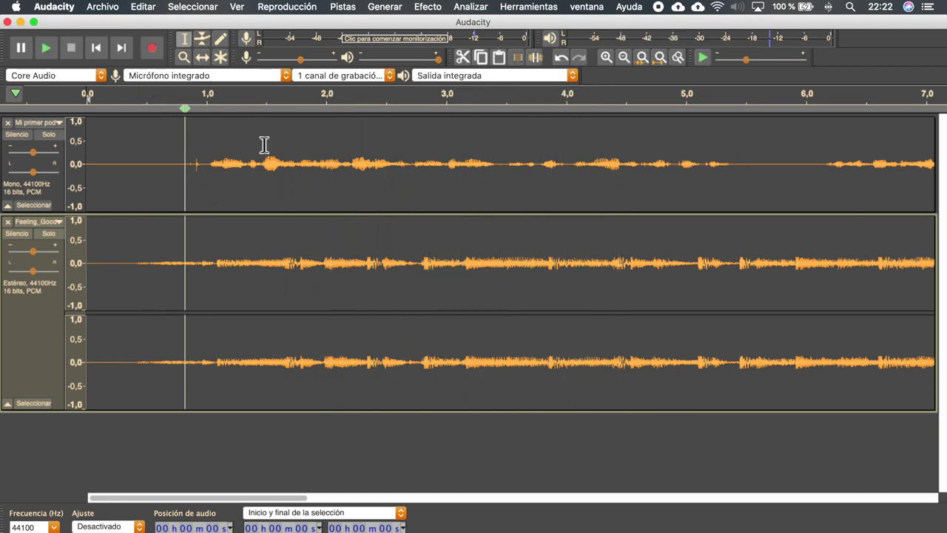
Examine the end of both tracks up close and play the last second from about 24.5 s
scroll(400, 207, down, 1)
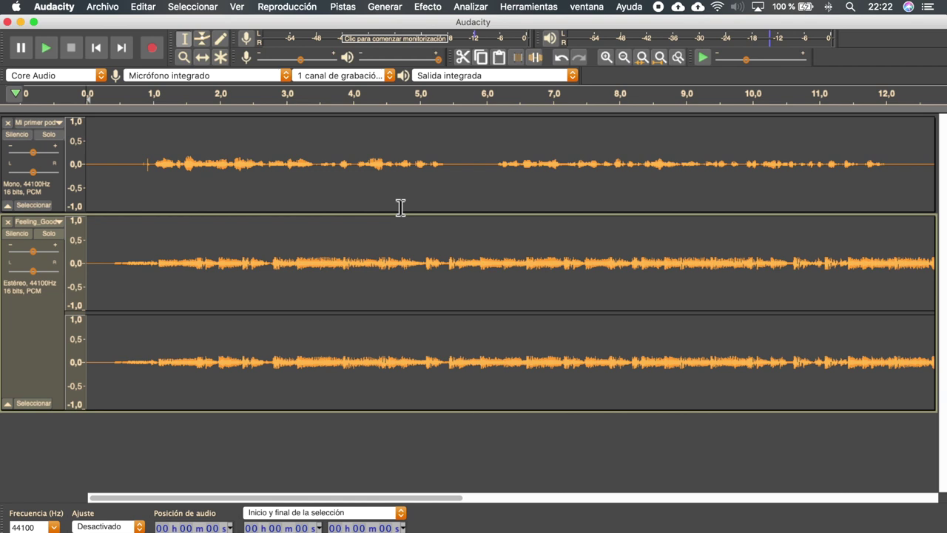
scroll(400, 207, down, 1)
click(392, 207)
scroll(400, 205, right, 3)
scroll(401, 208, down, 1)
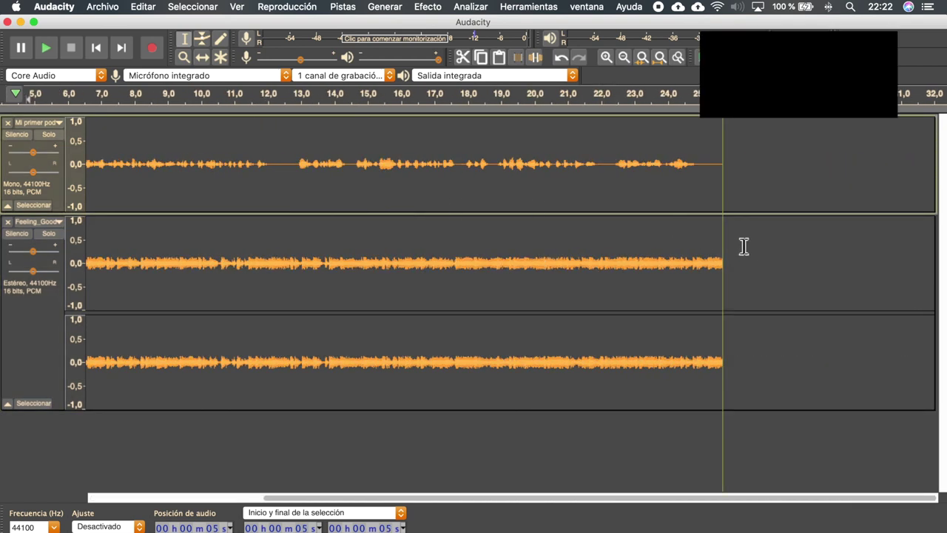
scroll(744, 246, up, 2)
scroll(714, 250, up, 1)
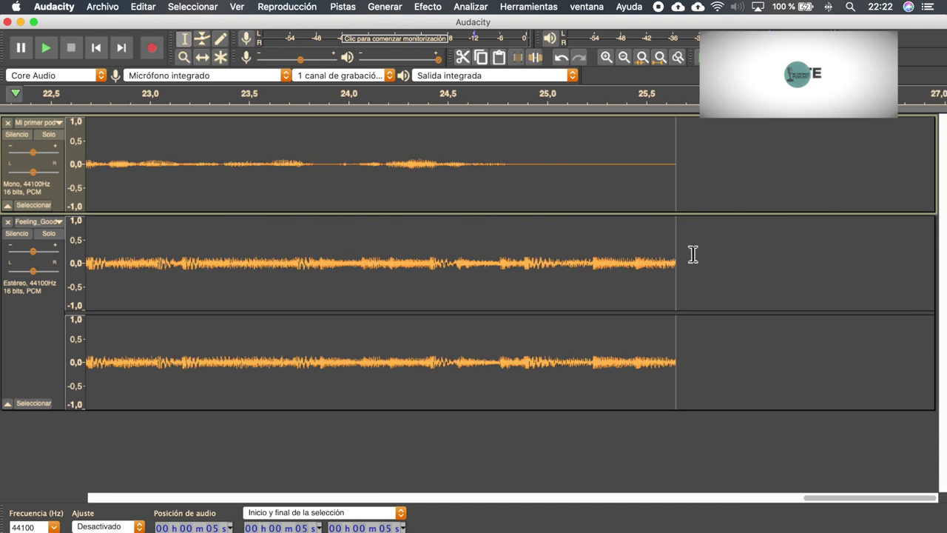
click(443, 111)
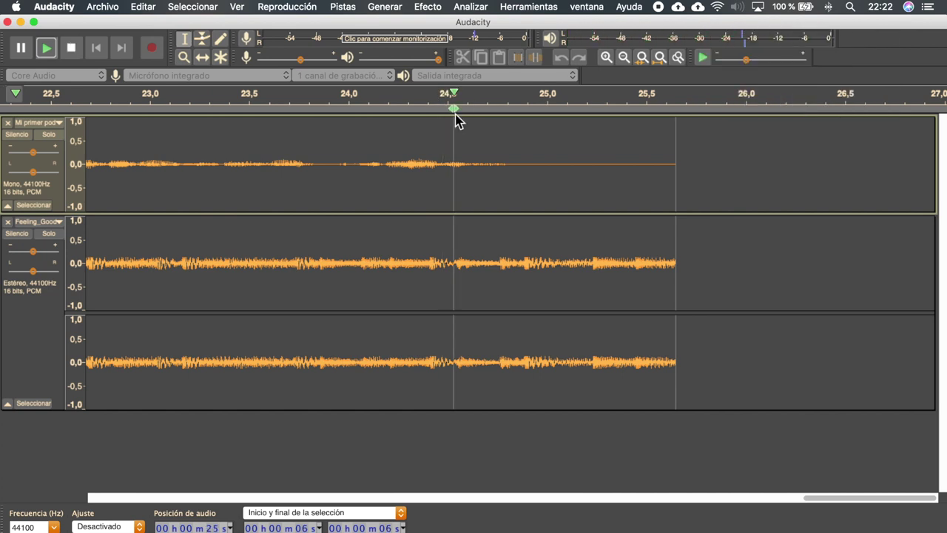
click(460, 106)
click(460, 106)
click(460, 106)
click(460, 106)
click(460, 105)
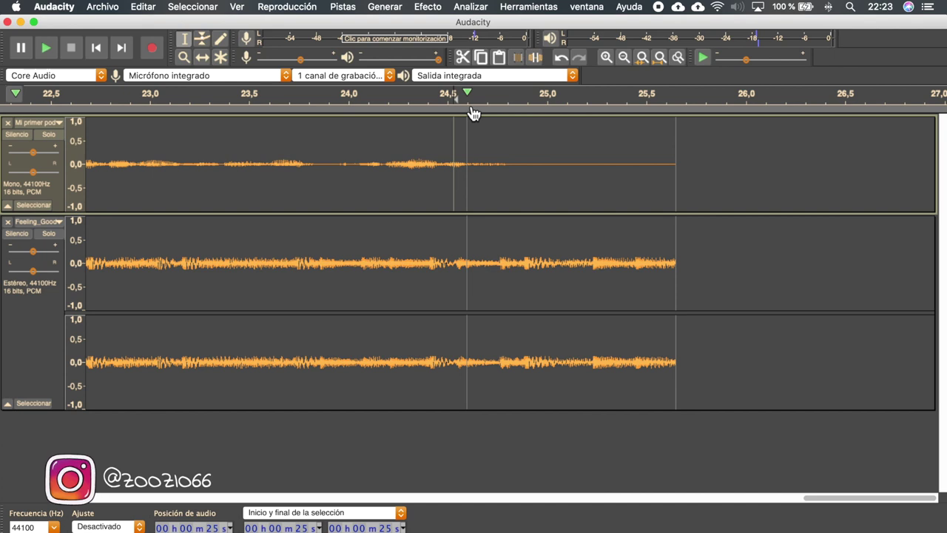
Apply the progressive fade-out (Desvanecer progresivamente) to the music track's ending, from about 24.3 s, and listen to it
drag(698, 267, 400, 264)
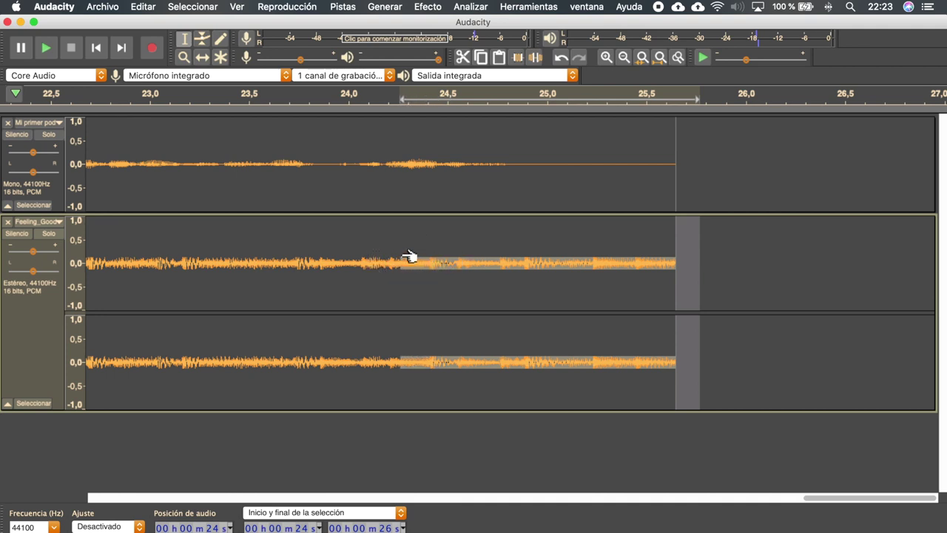
click(428, 7)
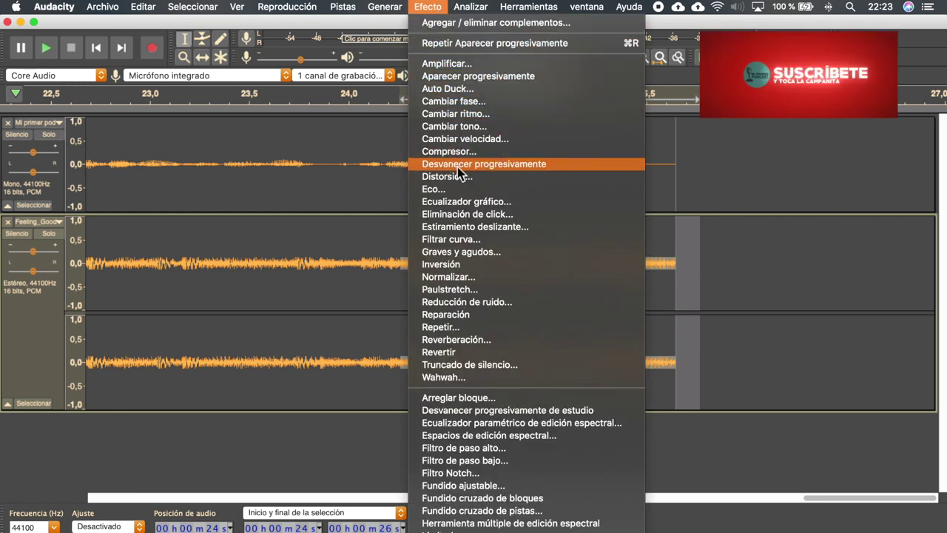
click(539, 171)
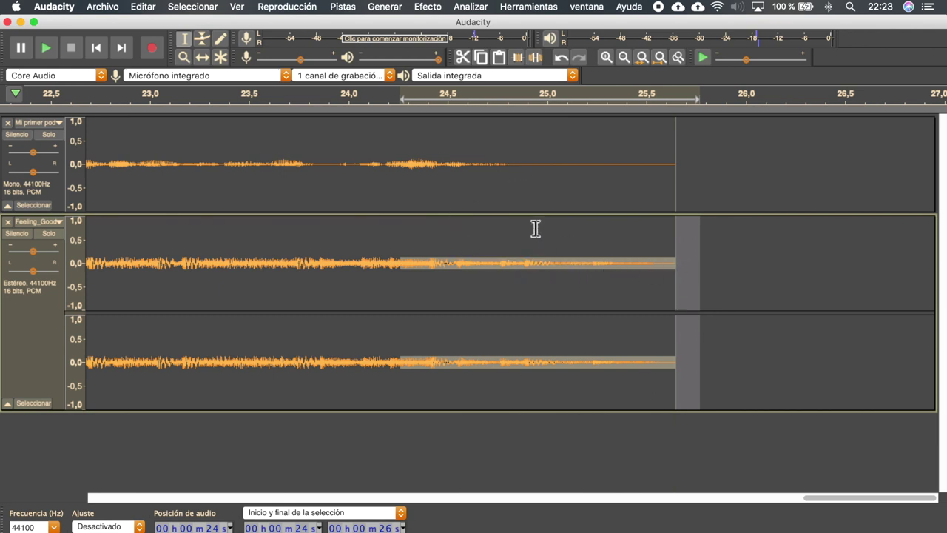
click(384, 110)
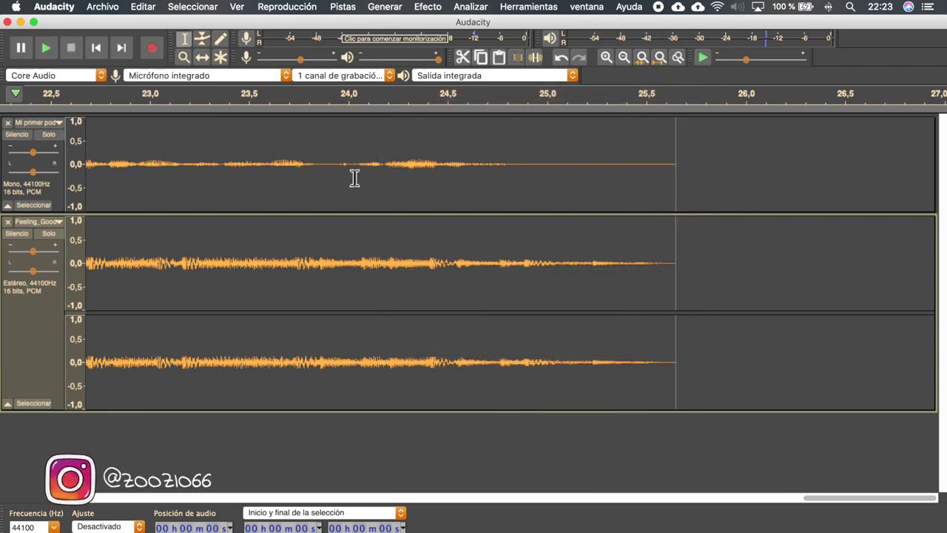
Record about 13 s of additional voice on the voice track, starting just after its current end at about 26 s
scroll(317, 205, down, 5)
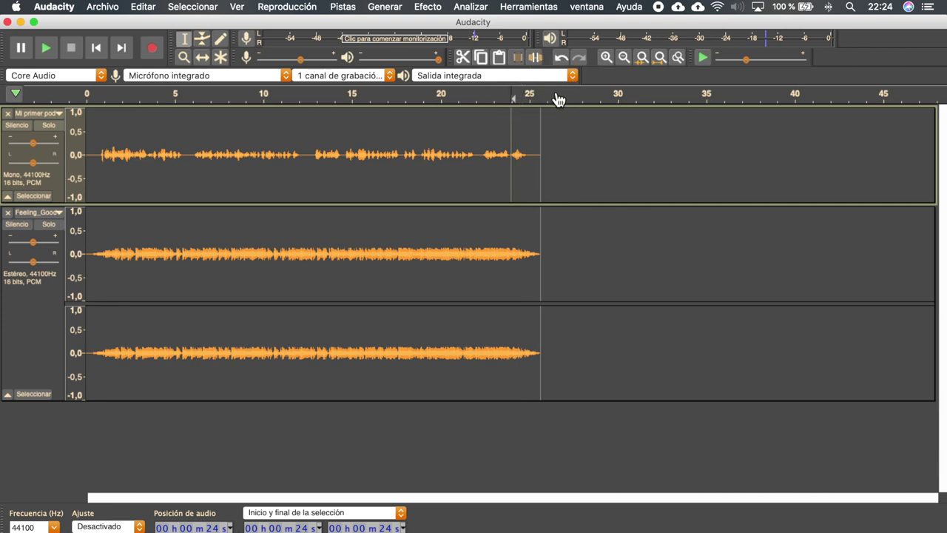
click(541, 120)
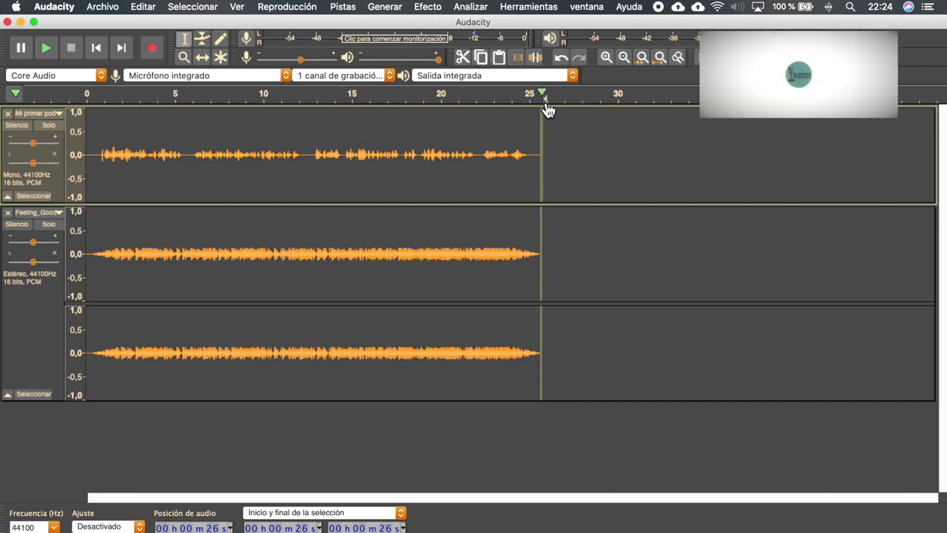
click(151, 50)
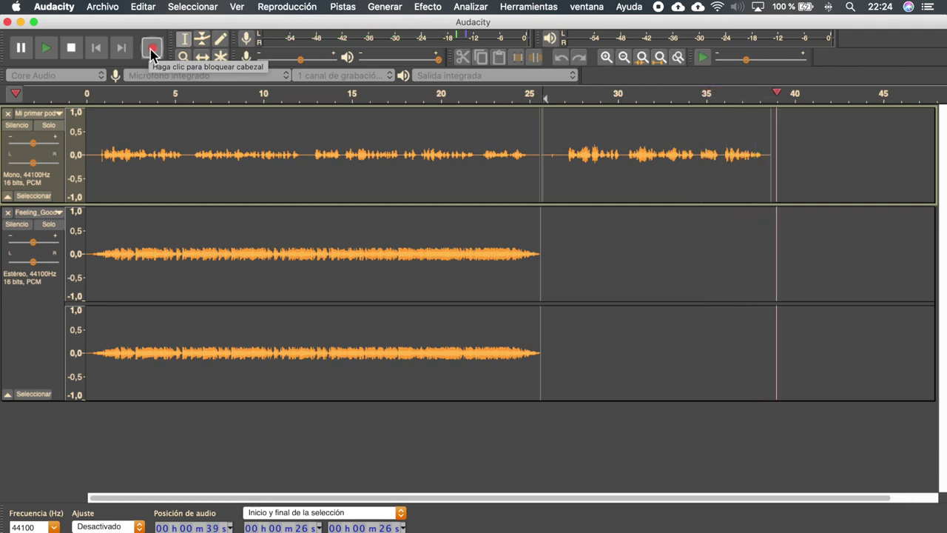
key(space)
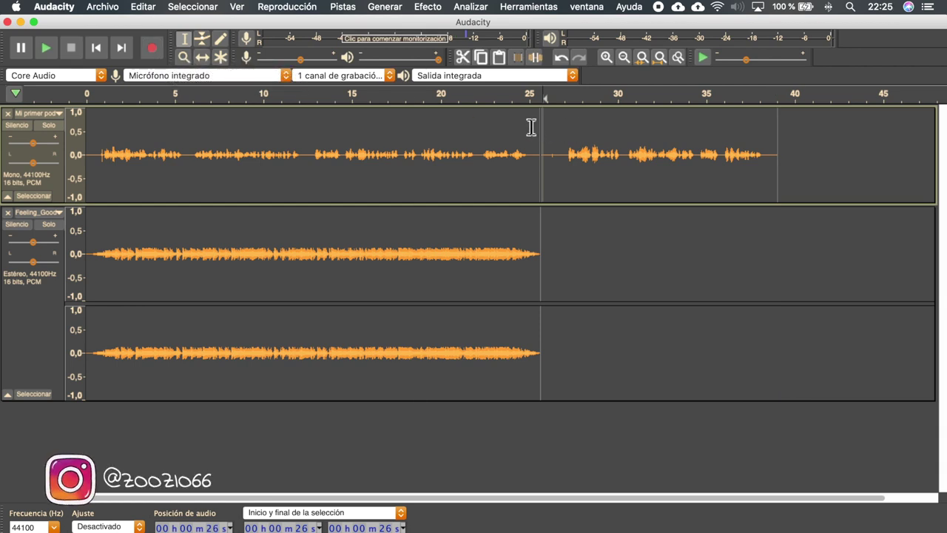
Shift the newly recorded voice clip with the multi-tool so it starts at about 26.3 s, leaving a short gap
scroll(570, 133, up, 3)
scroll(478, 139, up, 2)
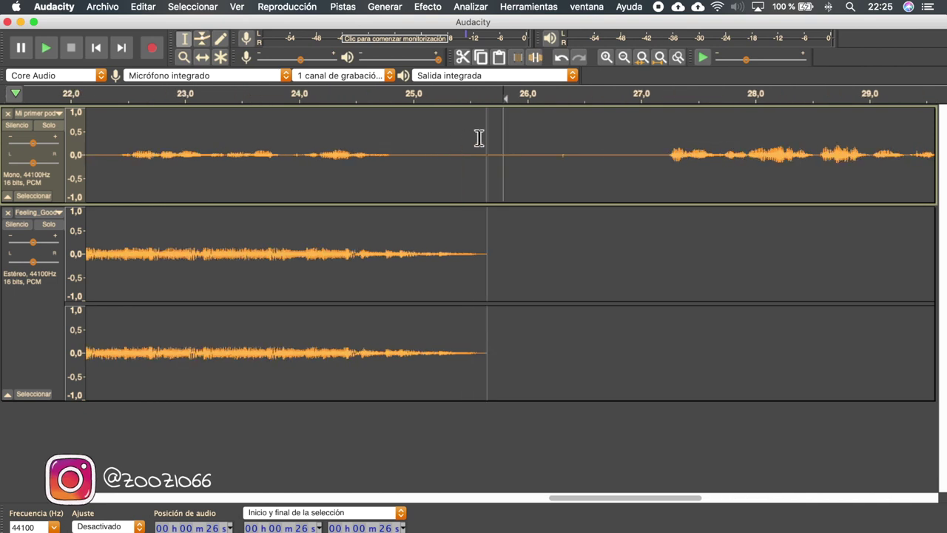
scroll(526, 131, down, 1)
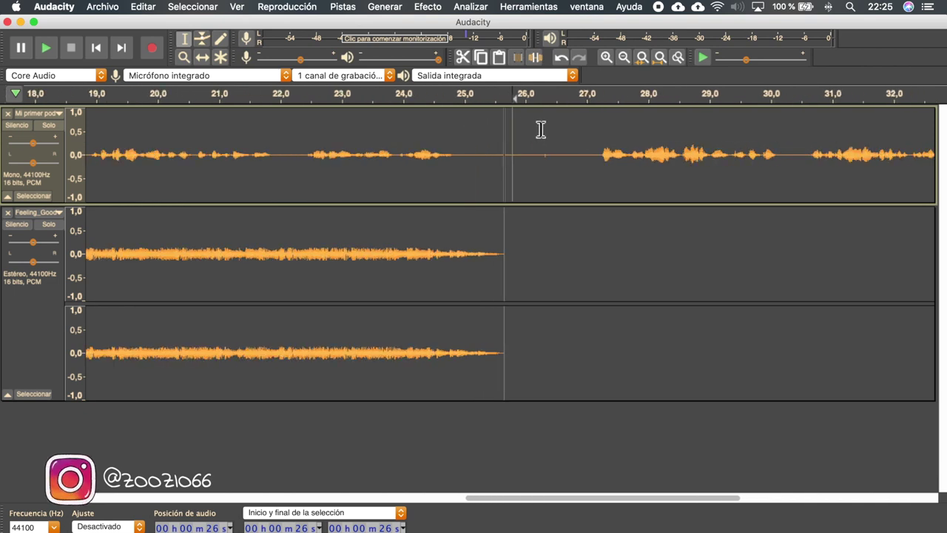
scroll(554, 127, down, 1)
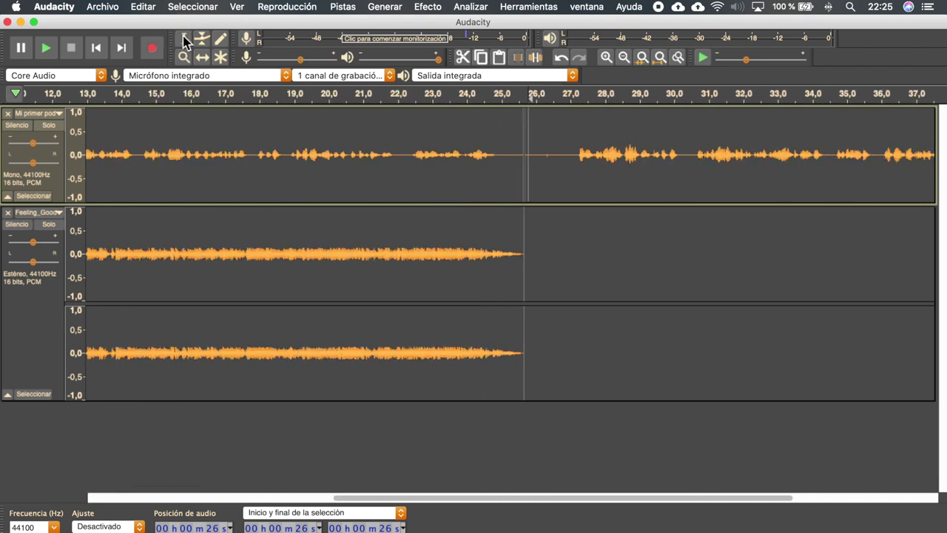
click(220, 58)
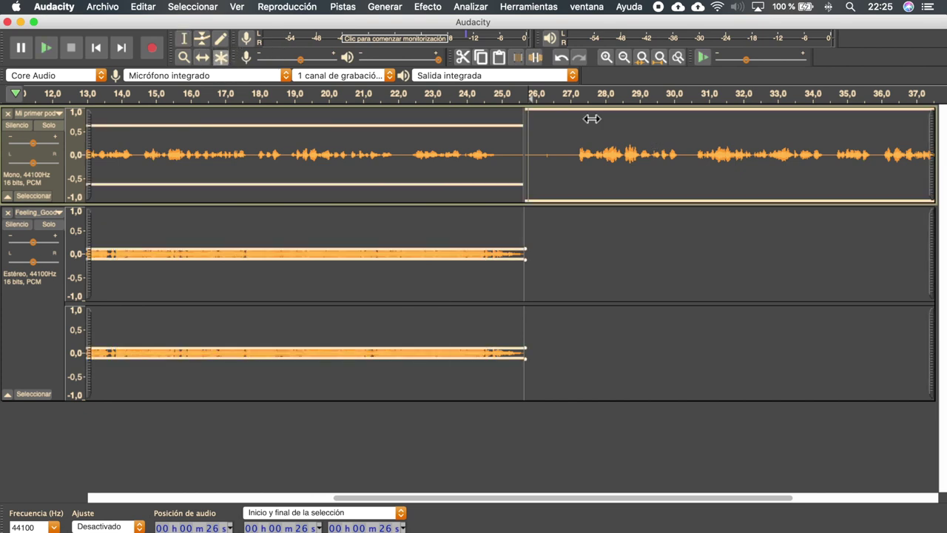
drag(596, 119, 623, 131)
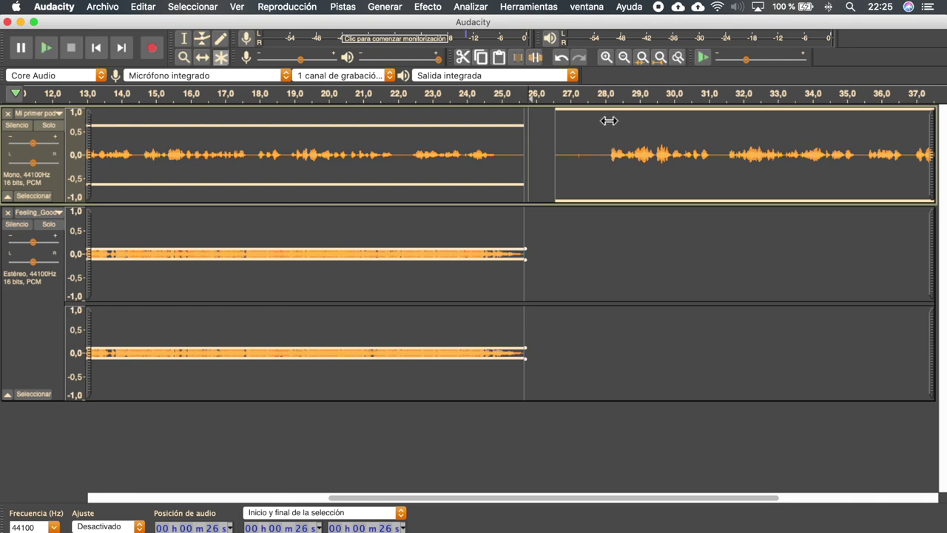
mouse_move(614, 121)
mouse_down()
mouse_move(710, 131)
mouse_move(611, 133)
mouse_move(843, 137)
mouse_move(271, 141)
mouse_move(560, 156)
mouse_move(579, 264)
mouse_move(575, 429)
mouse_move(607, 279)
mouse_move(792, 136)
mouse_move(688, 144)
mouse_move(648, 318)
mouse_move(643, 225)
mouse_move(596, 128)
mouse_move(577, 131)
mouse_move(600, 131)
mouse_up()
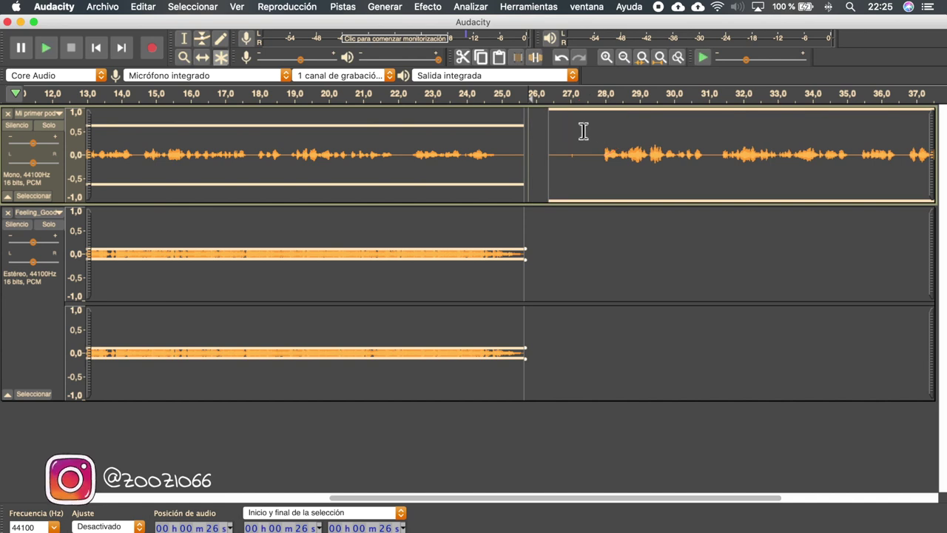
Add a new empty mono audio track below the music track
click(345, 7)
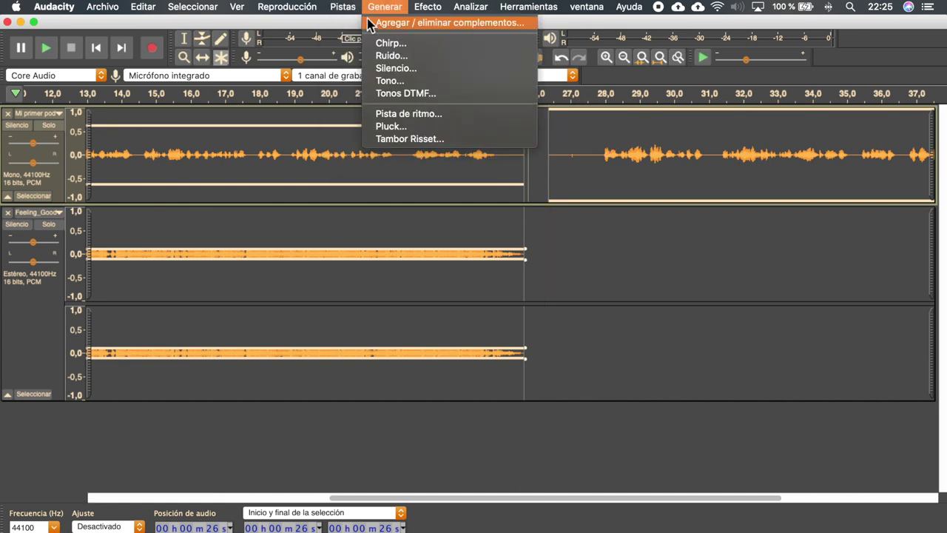
mouse_move(359, 28)
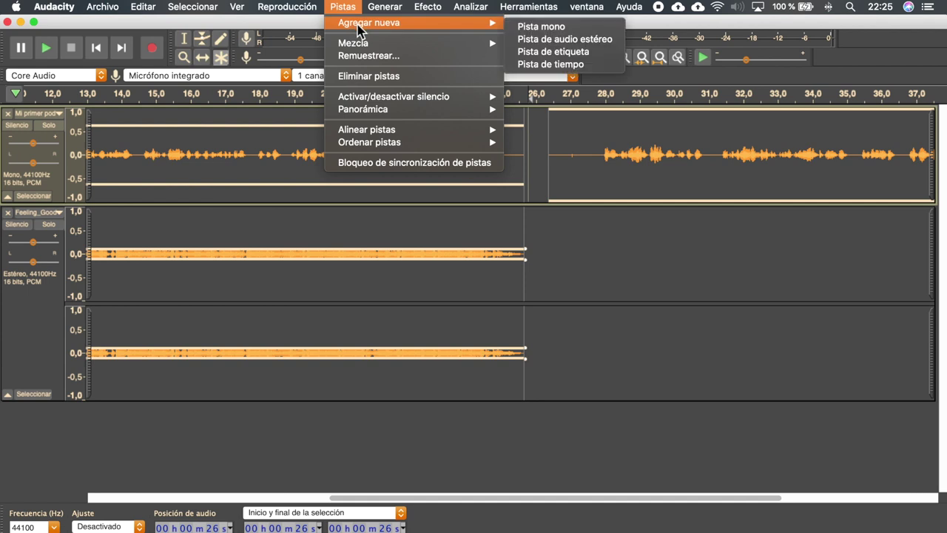
click(551, 30)
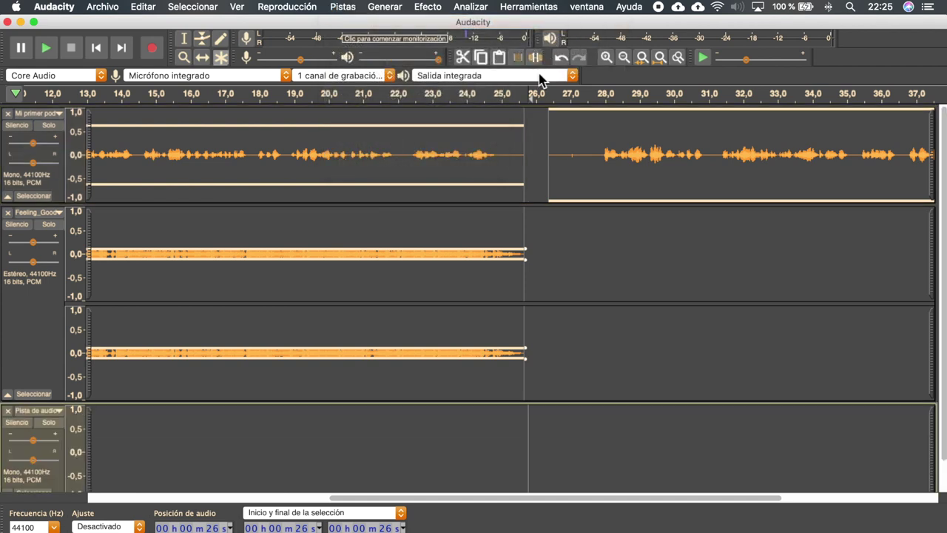
scroll(579, 441, down, 2)
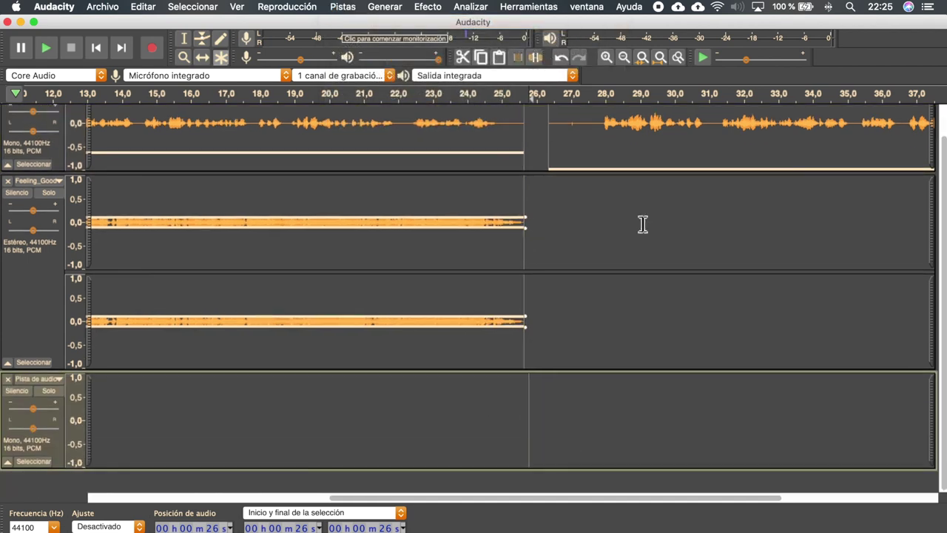
scroll(616, 118, left, 1)
scroll(615, 152, up, 2)
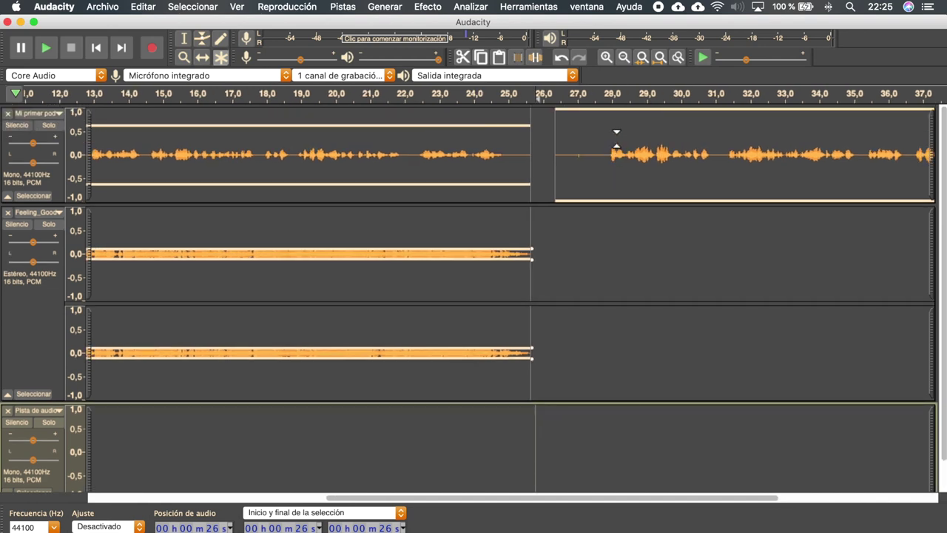
Try to move the second voice clip down onto the new mono track and to delete it from the voice track
drag(612, 124, 596, 450)
drag(619, 193, 585, 452)
drag(620, 284, 628, 178)
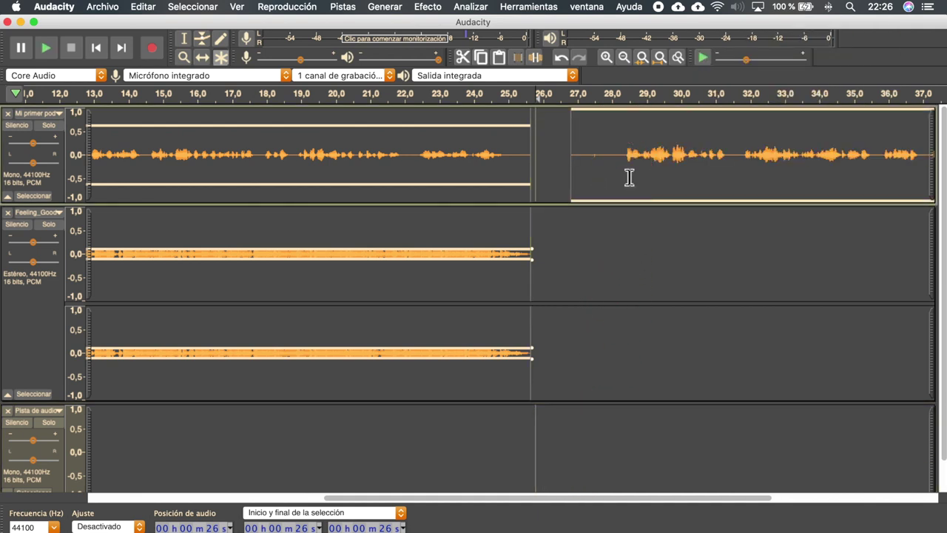
key(BackSpace)
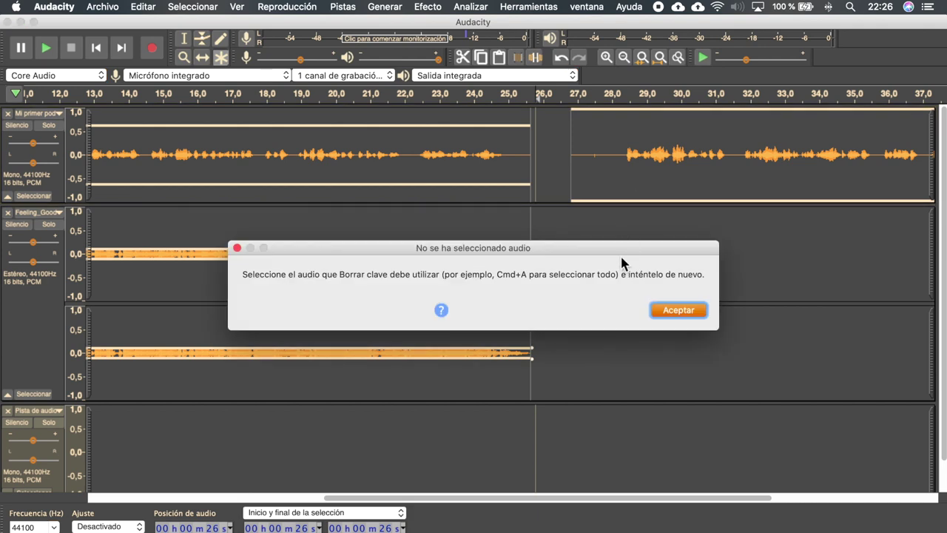
key(Return)
Delete the second voice clip, between about 26.5 and 41 s, from the voice track
scroll(647, 167, right, 5)
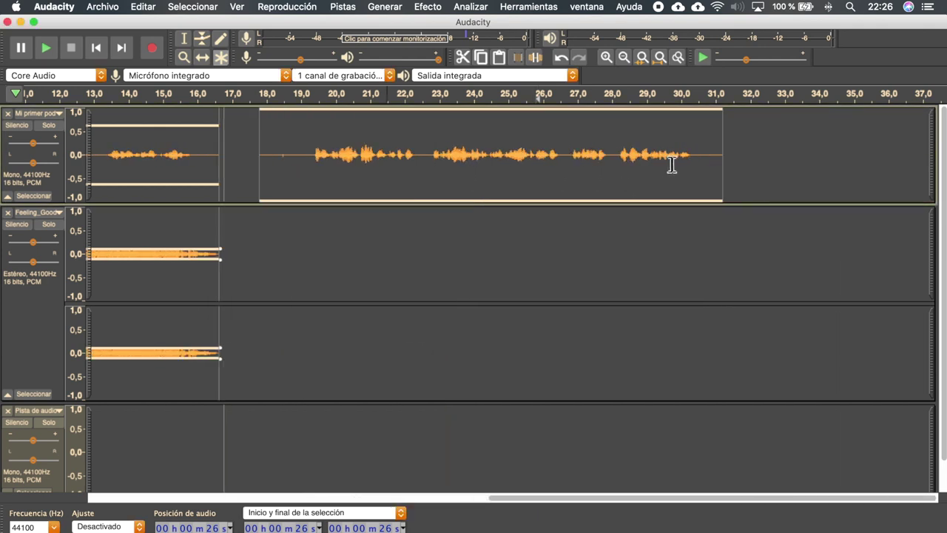
click(654, 144)
scroll(623, 127, down, 1)
drag(690, 130, 381, 182)
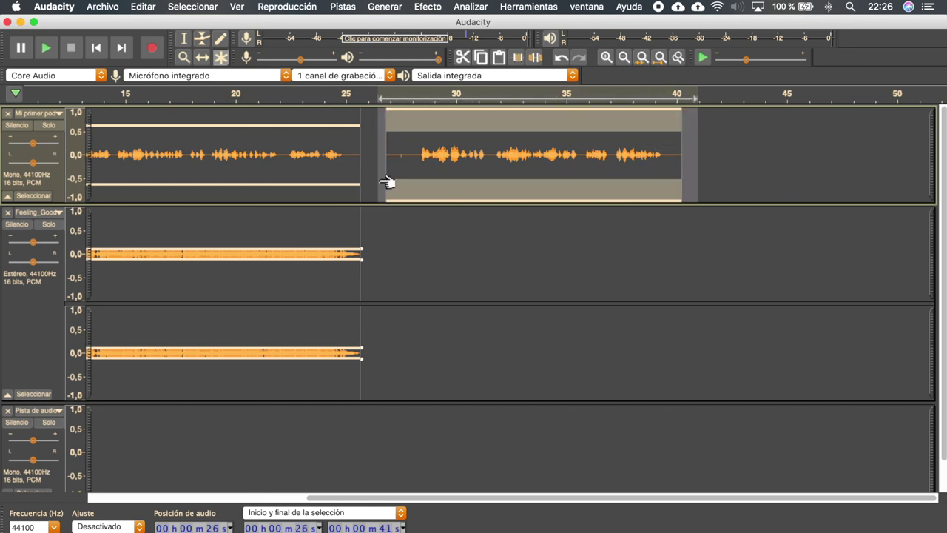
key(Delete)
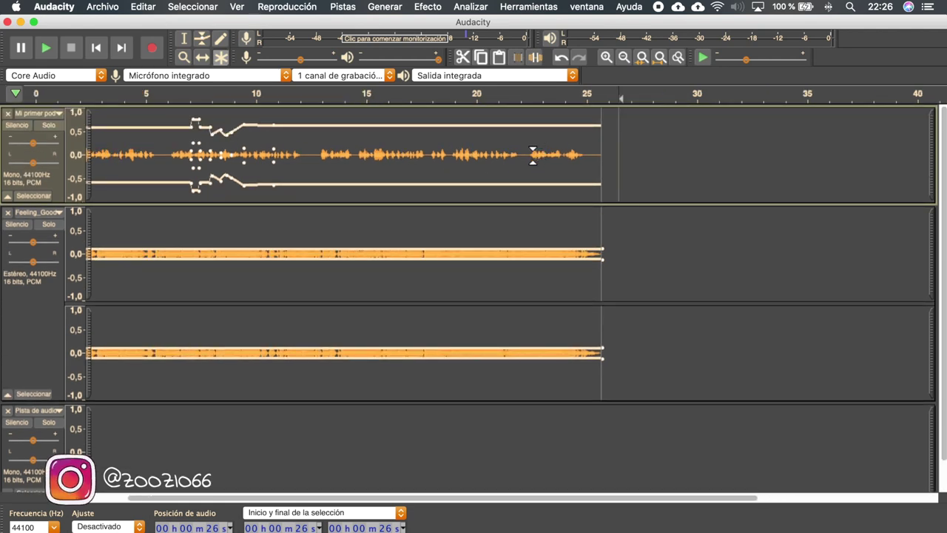
Copy the voice segment from about 22 to 25 s and paste it into the voice track's empty area at about 30 s
click(185, 40)
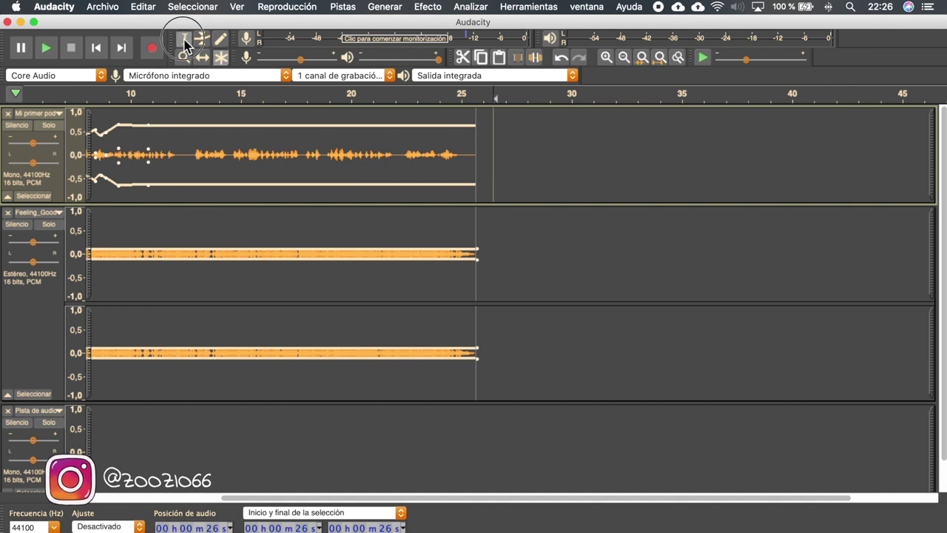
drag(466, 152, 403, 164)
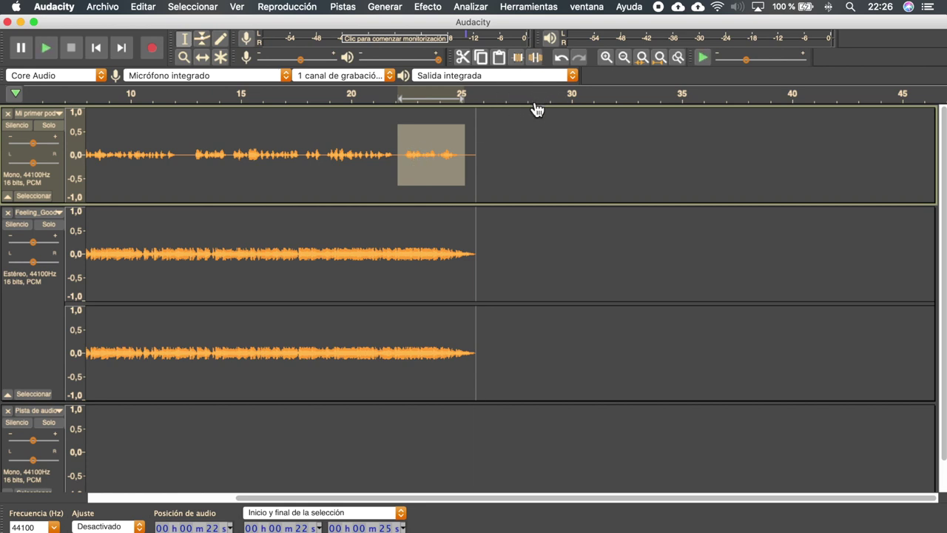
click(562, 152)
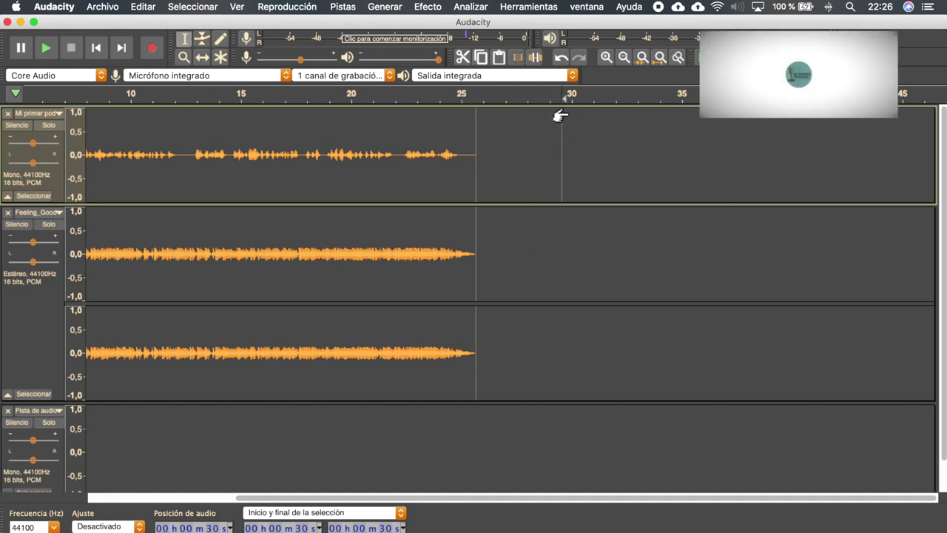
key(super+v)
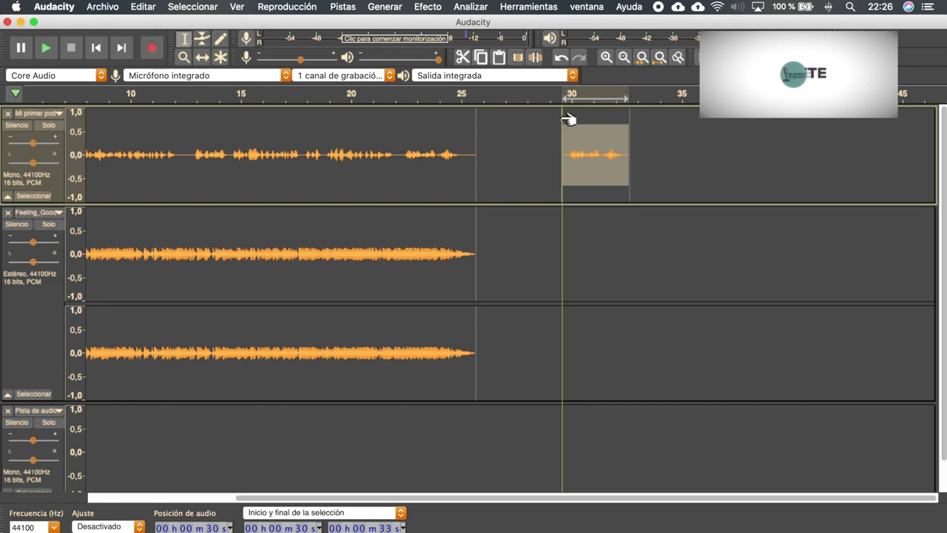
click(673, 148)
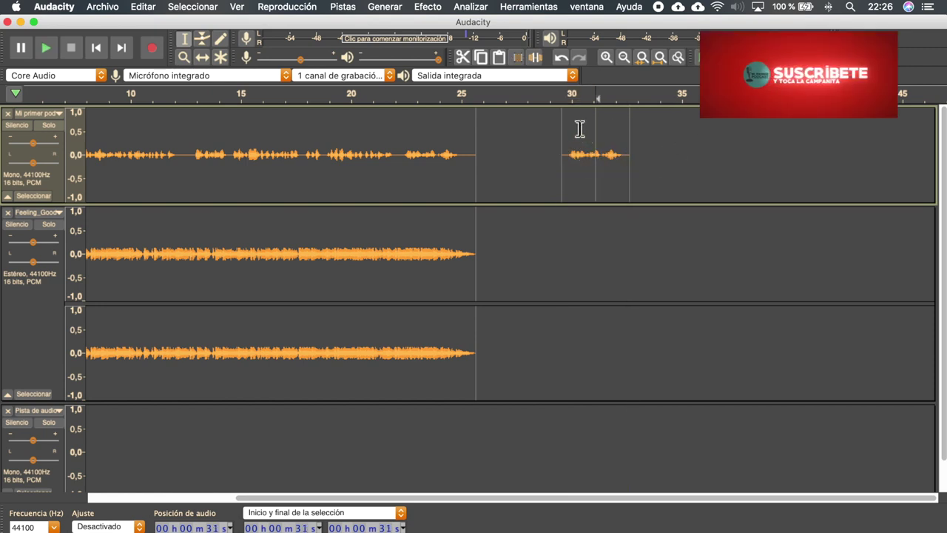
Shift the pasted voice clip with the multi-tool so it directly follows the first voice clip at about 25.6 s
click(220, 57)
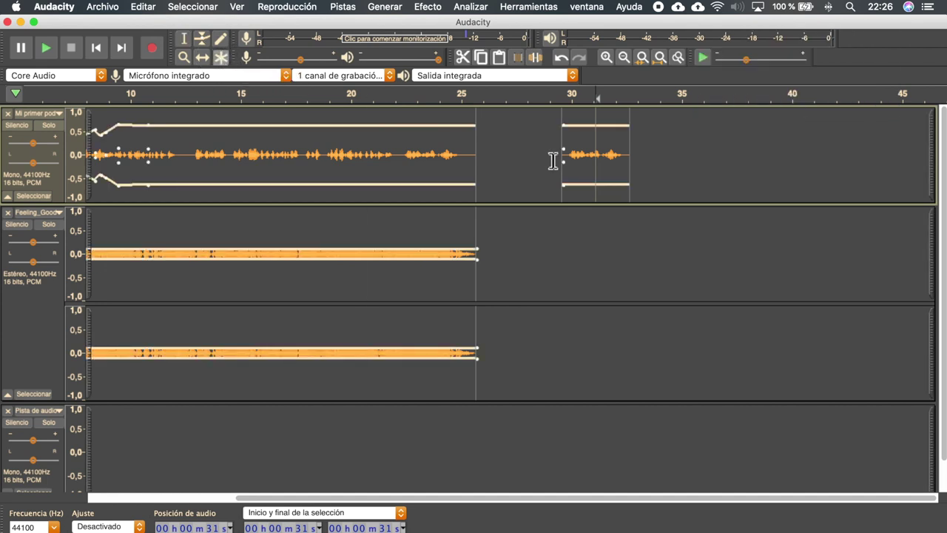
drag(593, 144, 572, 141)
mouse_move(534, 397)
mouse_down()
mouse_move(554, 175)
mouse_move(510, 174)
mouse_up()
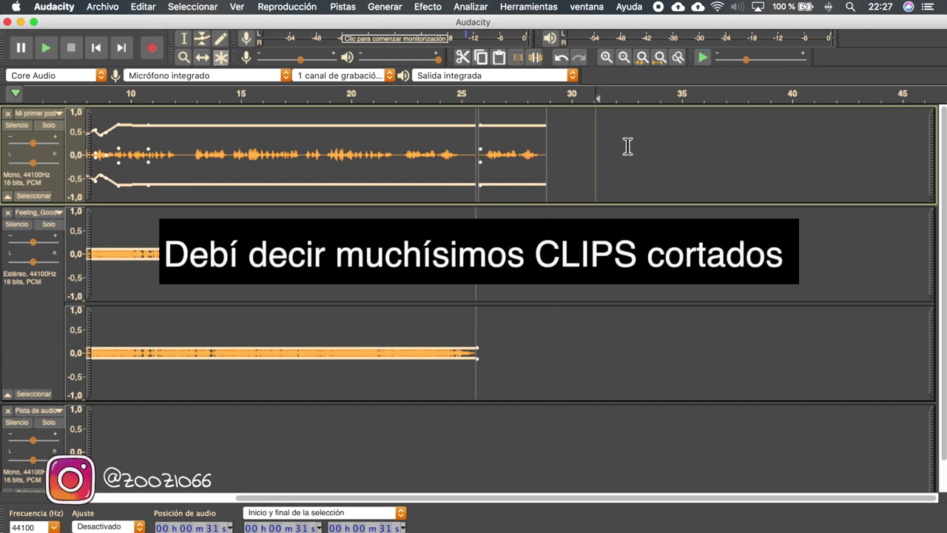
mouse_move(514, 136)
mouse_down()
mouse_move(598, 140)
mouse_move(498, 141)
mouse_up()
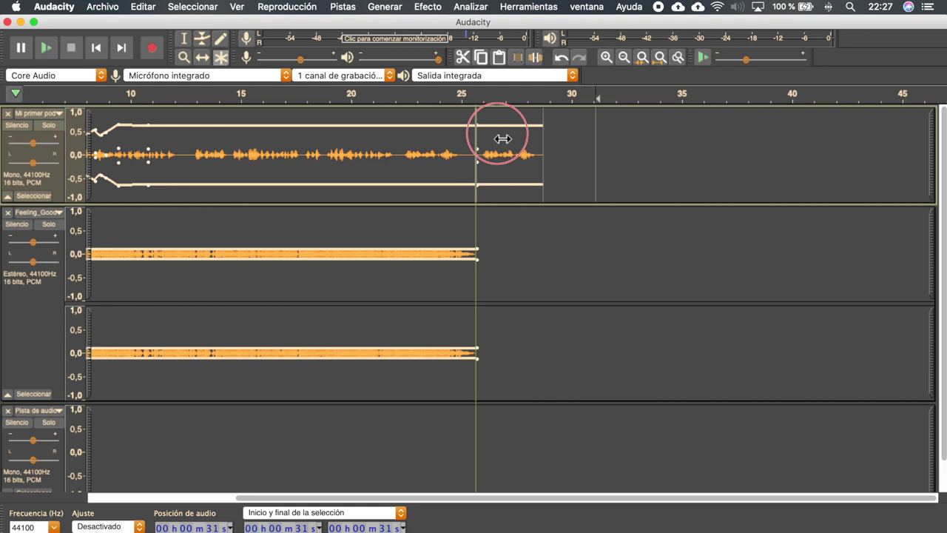
Remove the empty mono track below the music track
key(super+3)
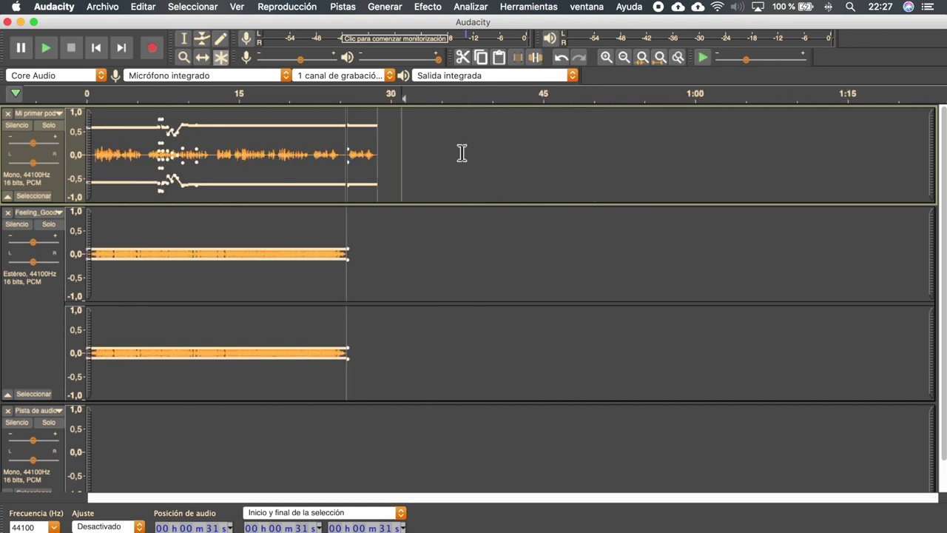
click(11, 151)
click(8, 410)
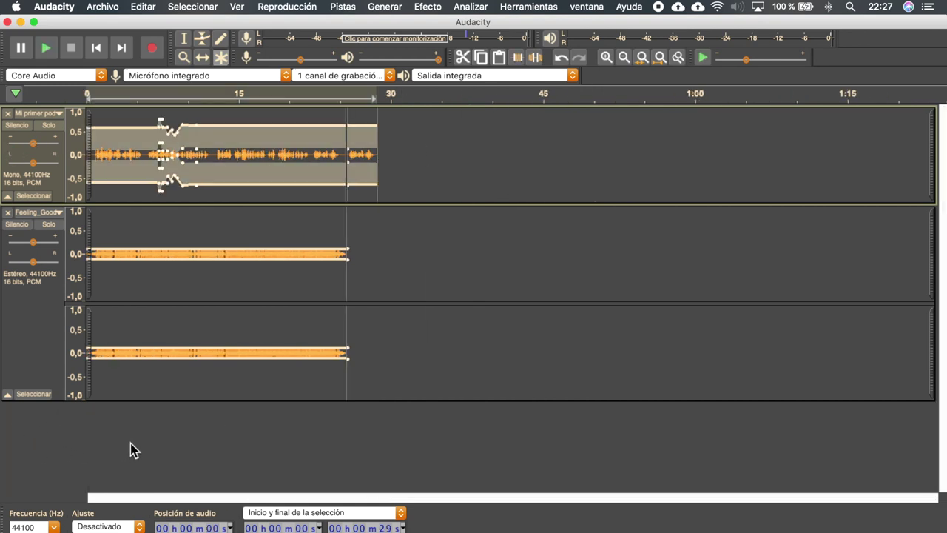
Select the whole voice track and mix and render it into one continuous clip
click(409, 151)
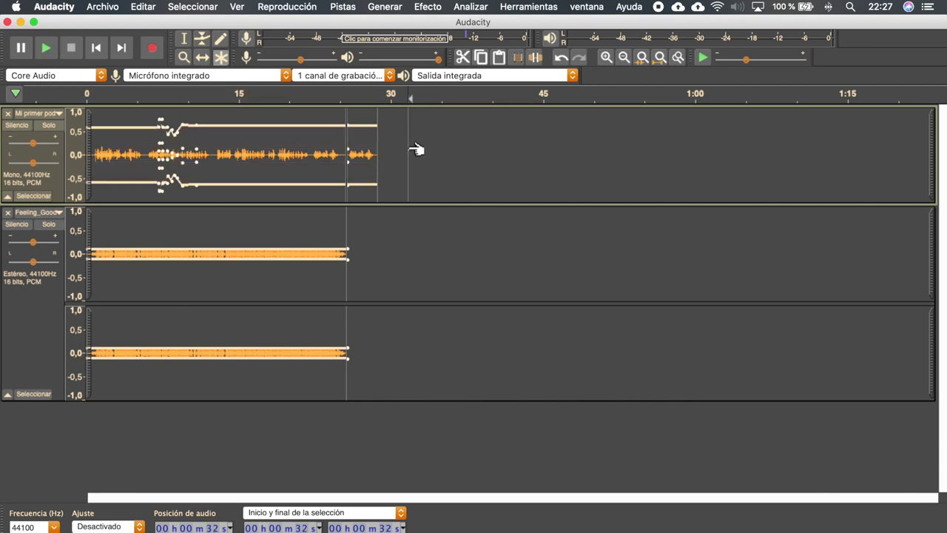
drag(394, 145, 66, 149)
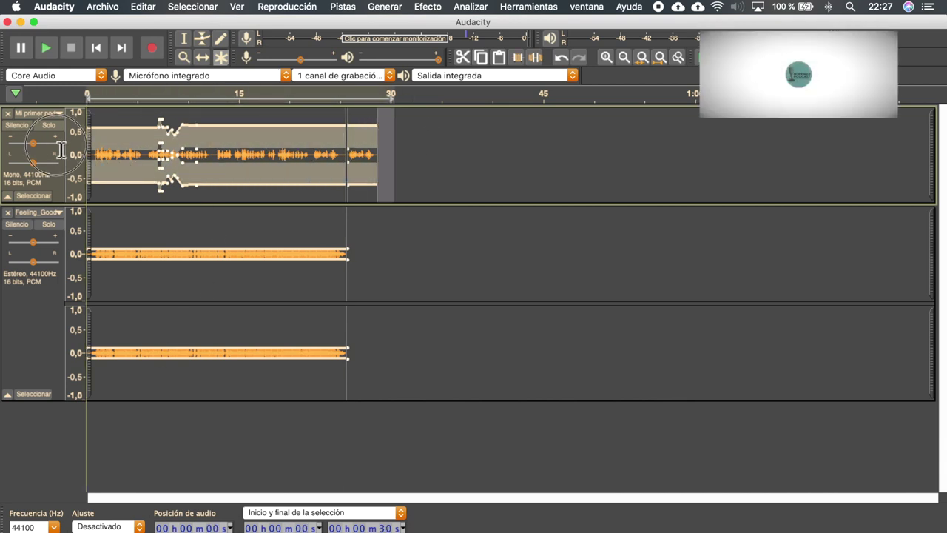
click(483, 152)
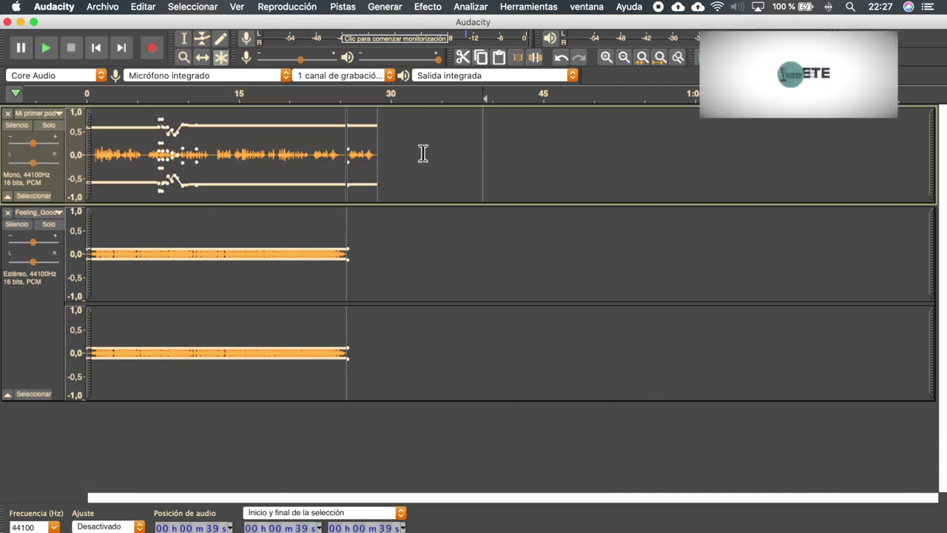
click(54, 182)
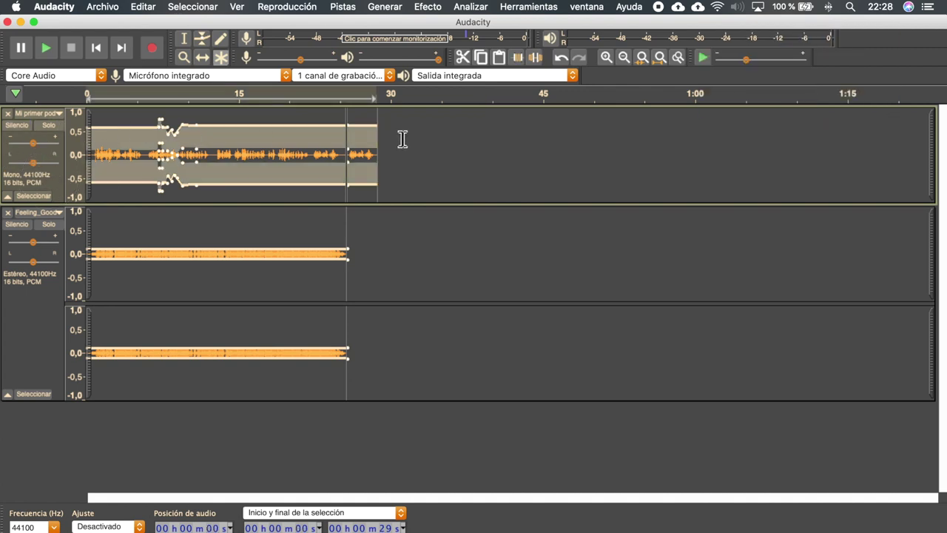
click(345, 9)
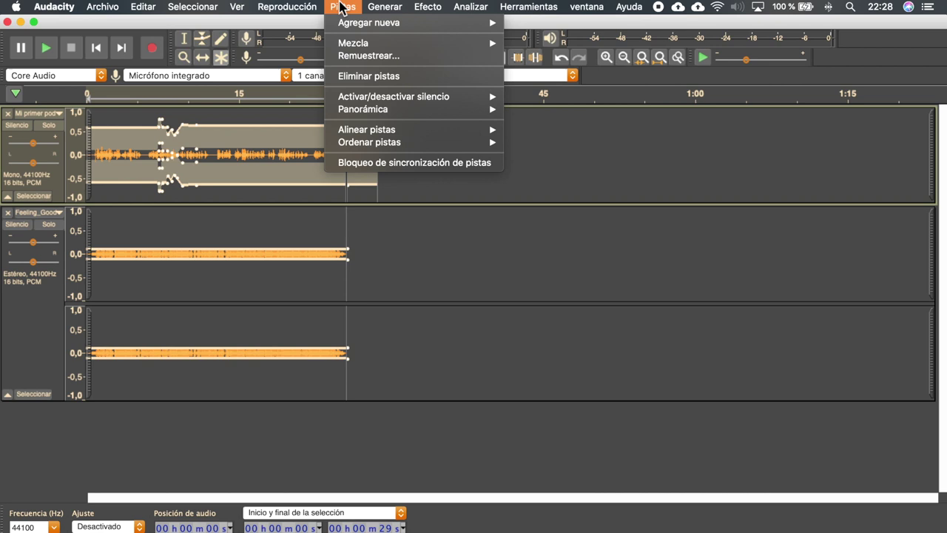
mouse_move(366, 47)
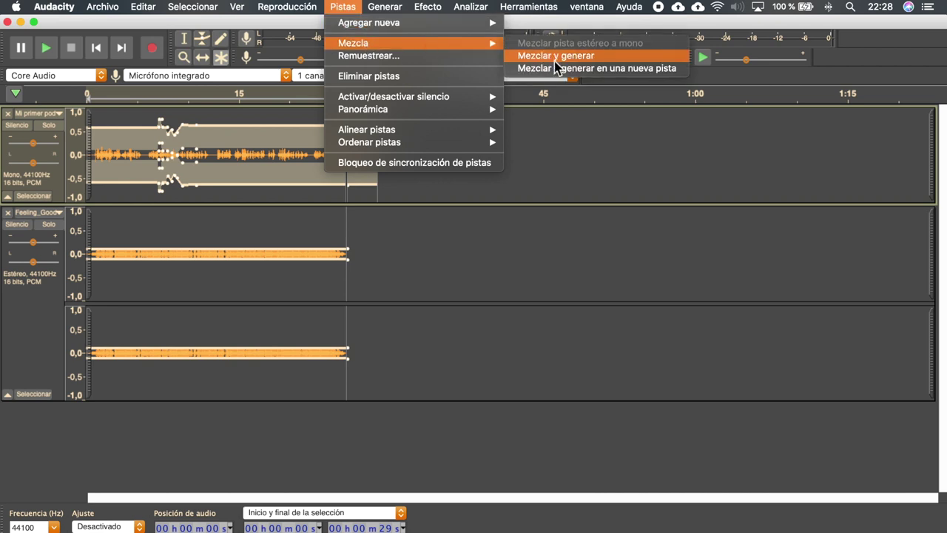
click(581, 59)
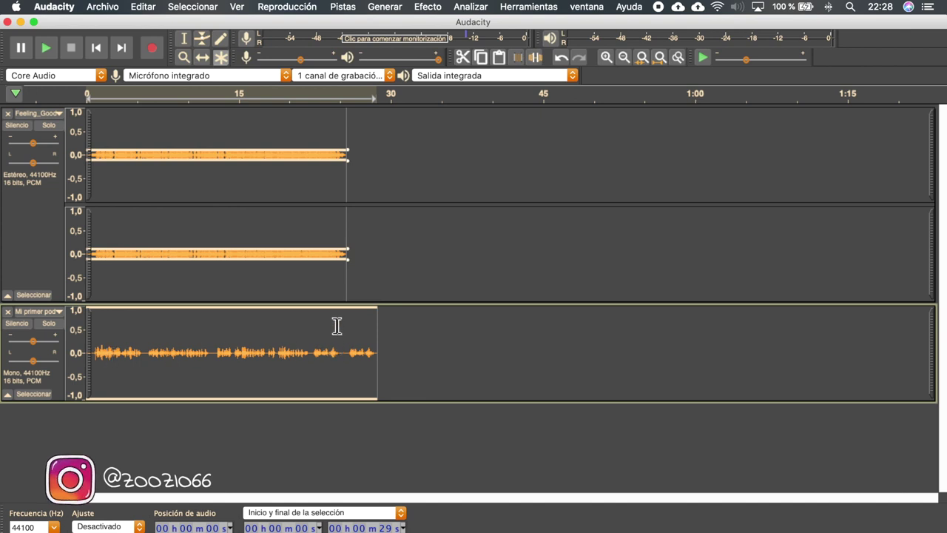
drag(326, 324, 313, 338)
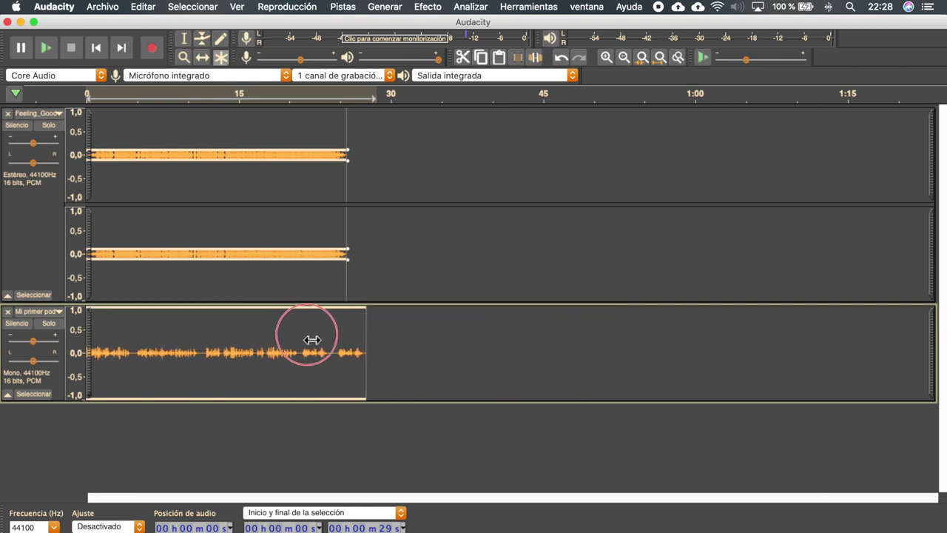
Examine the rendered voice waveform and the music at different zoom levels, from individual samples to the whole project
scroll(270, 328, up, 1)
scroll(270, 328, right, 1)
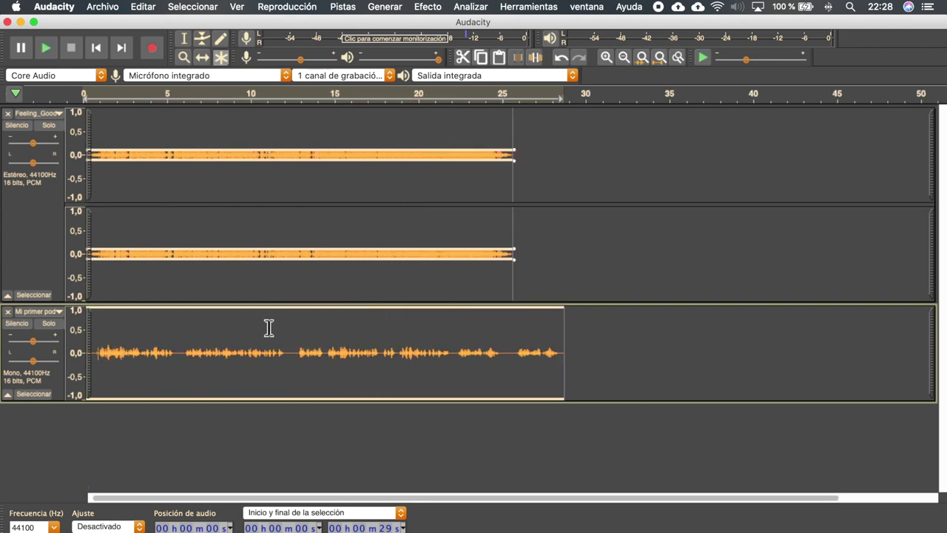
scroll(255, 329, up, 3)
scroll(256, 328, down, 3)
scroll(256, 329, up, 1)
scroll(256, 329, down, 1)
scroll(256, 329, up, 2)
scroll(256, 328, down, 2)
scroll(256, 328, up, 2)
scroll(256, 328, down, 1)
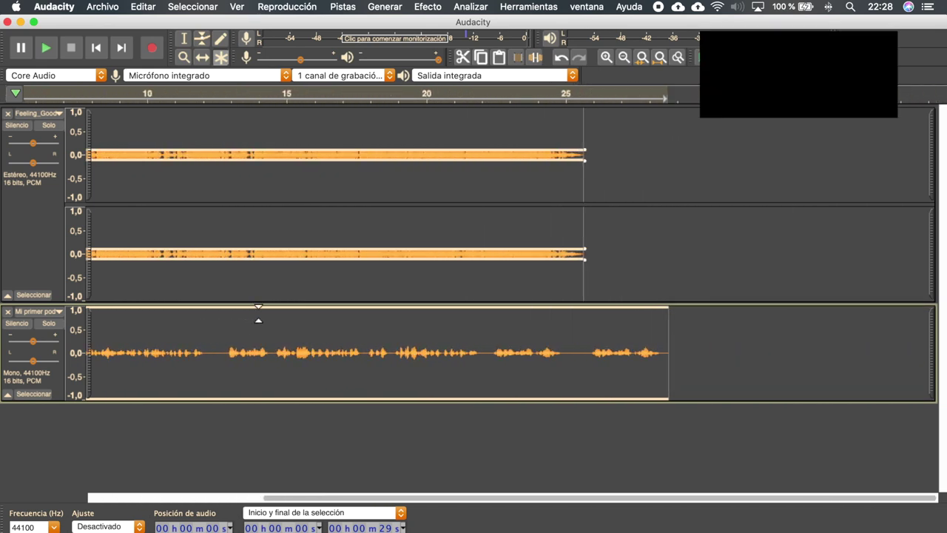
scroll(256, 328, down, 2)
scroll(352, 342, up, 3)
scroll(353, 343, up, 5)
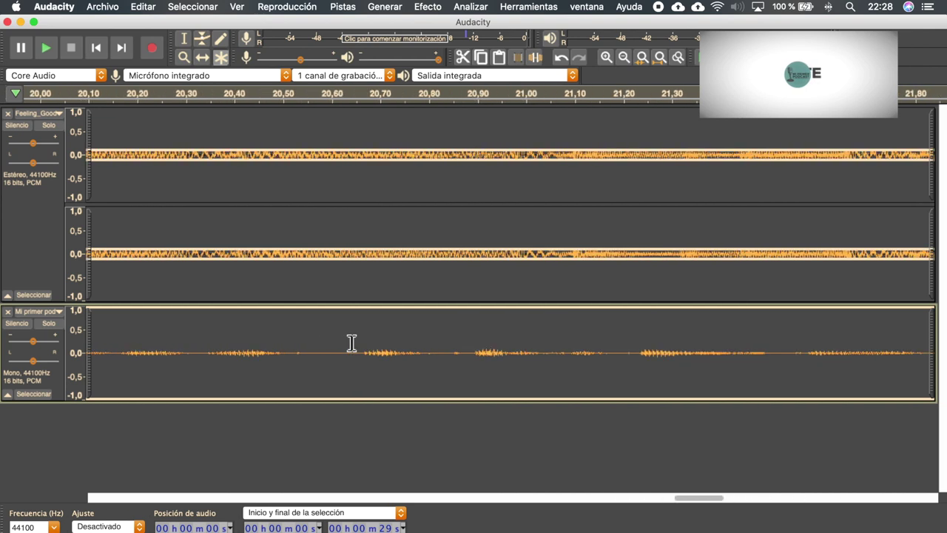
scroll(352, 342, up, 1)
scroll(352, 343, up, 8)
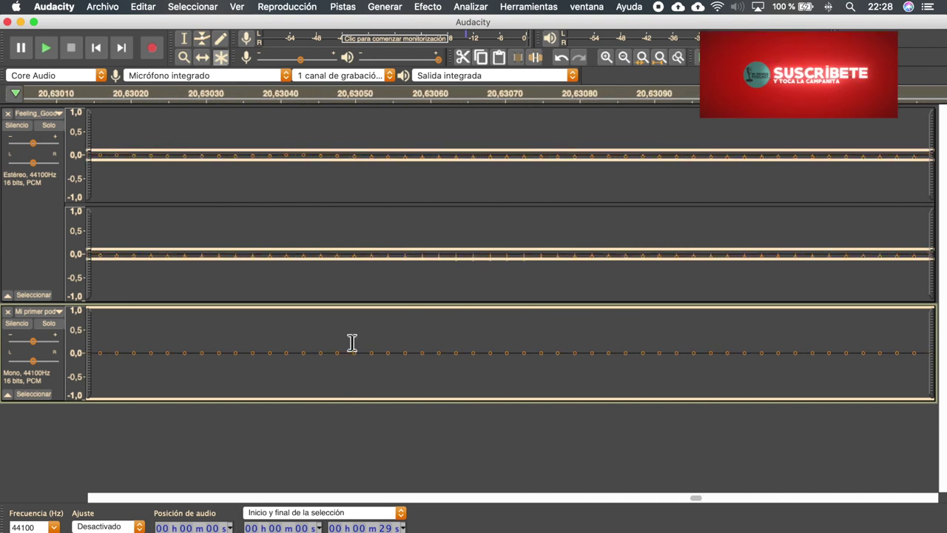
scroll(352, 343, down, 16)
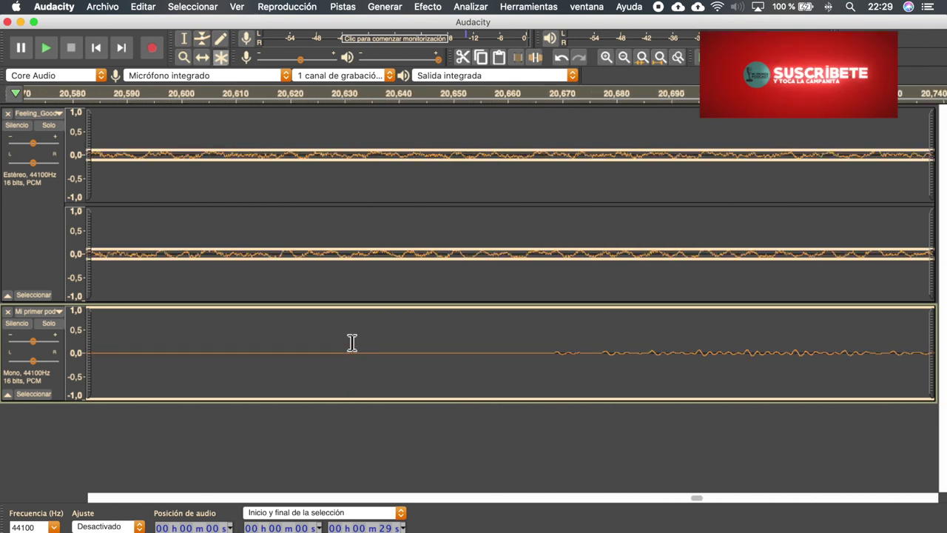
scroll(363, 342, down, 1)
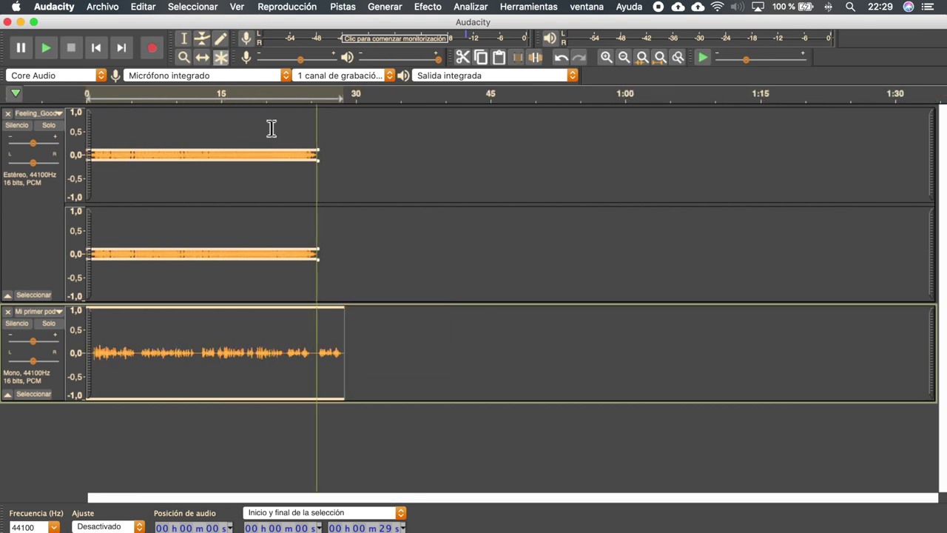
Magnify the tracks around 16.84 s with the Zoom tool down to sample level and fit the whole project back in view
click(183, 58)
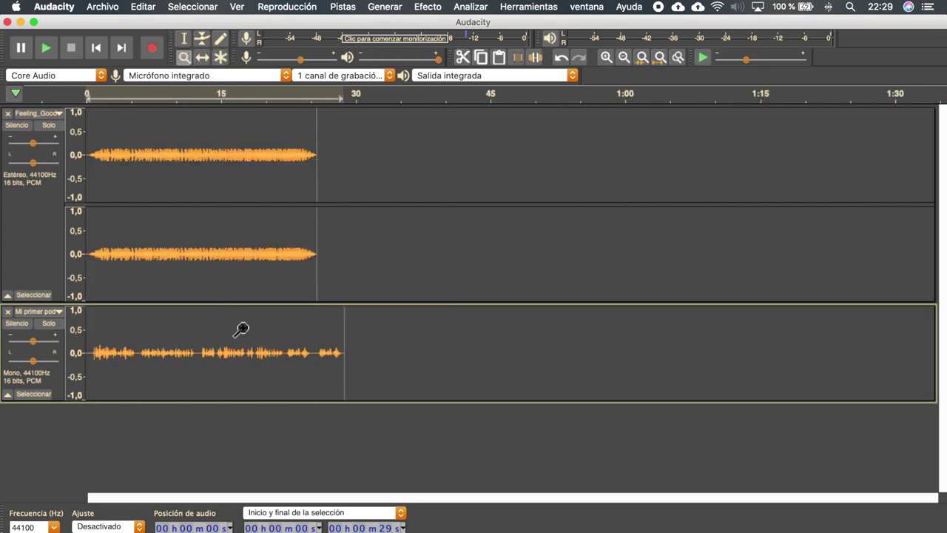
click(240, 329)
click(241, 329)
click(240, 329)
click(240, 329)
click(240, 329)
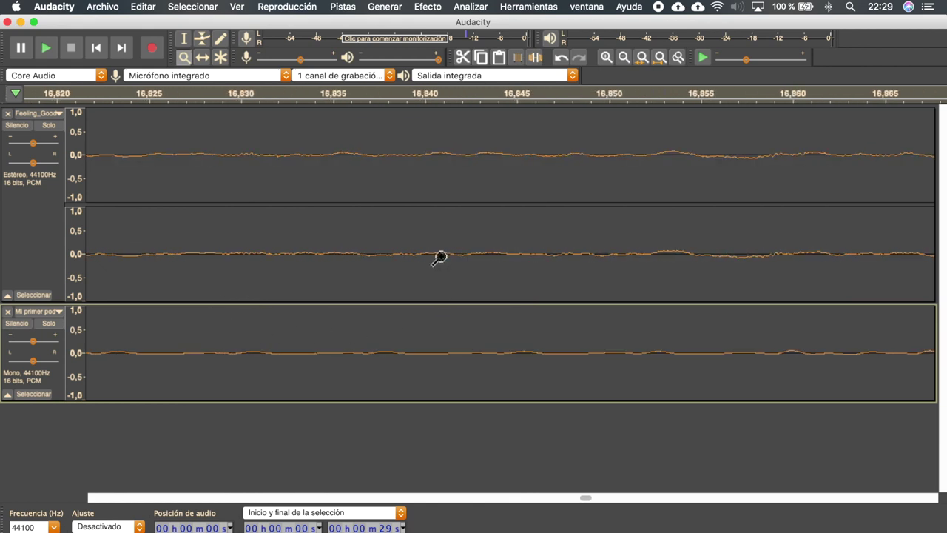
right_click(496, 332)
right_click(661, 264)
click(498, 350)
click(484, 334)
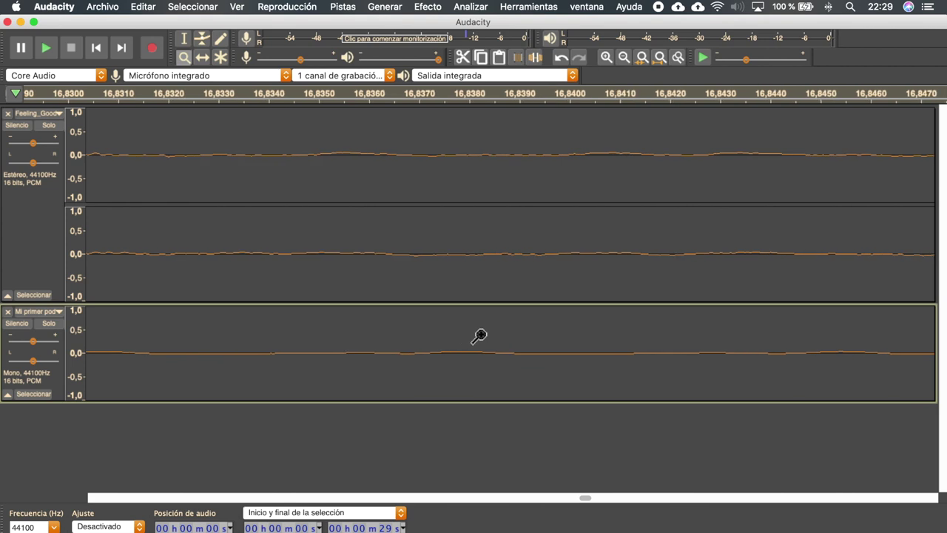
click(479, 335)
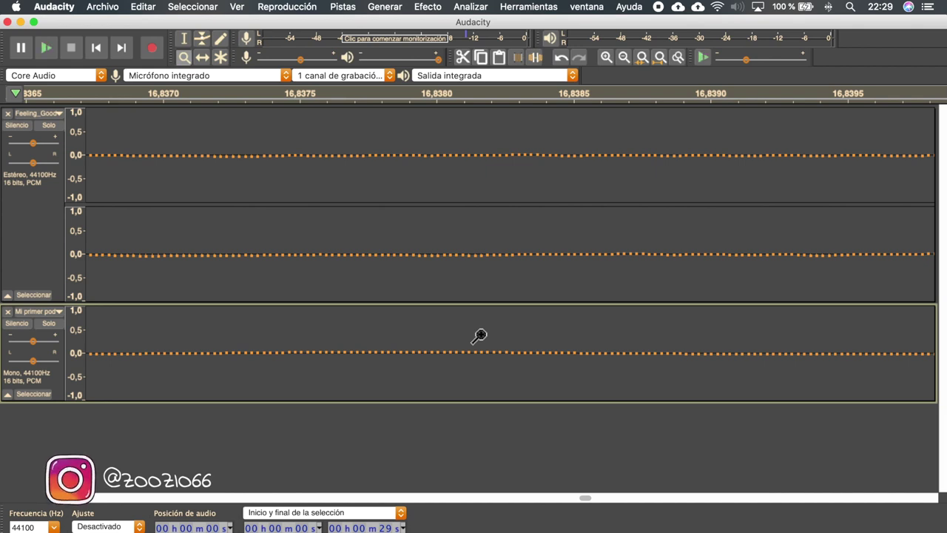
key(super+f)
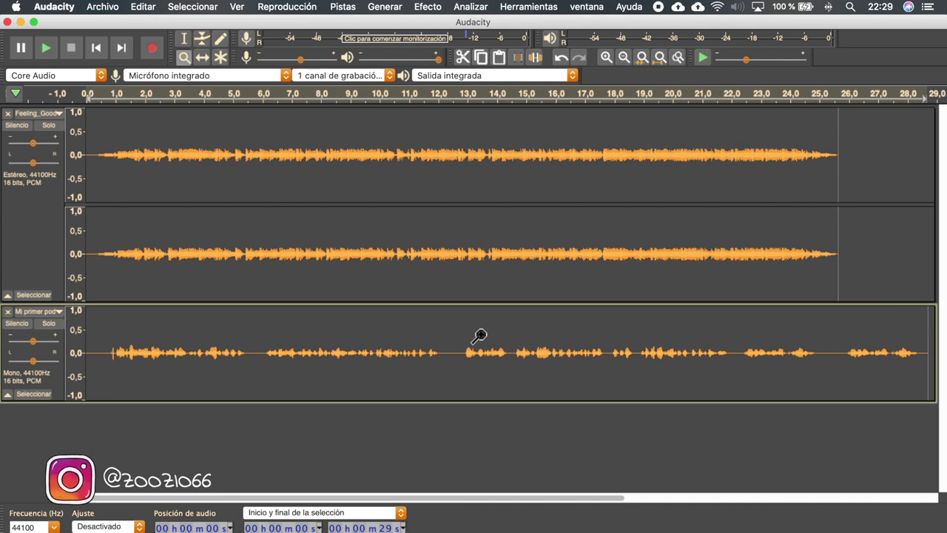
Magnify the tracks again around 15 s with the Zoom tool and fit the whole project in the window
right_click(480, 334)
click(477, 328)
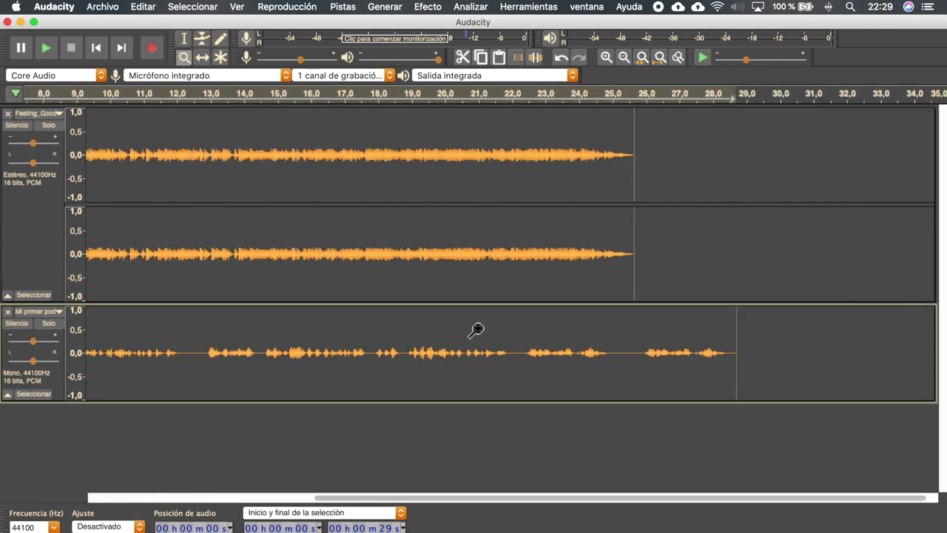
click(481, 335)
click(482, 335)
click(481, 334)
click(482, 334)
click(482, 334)
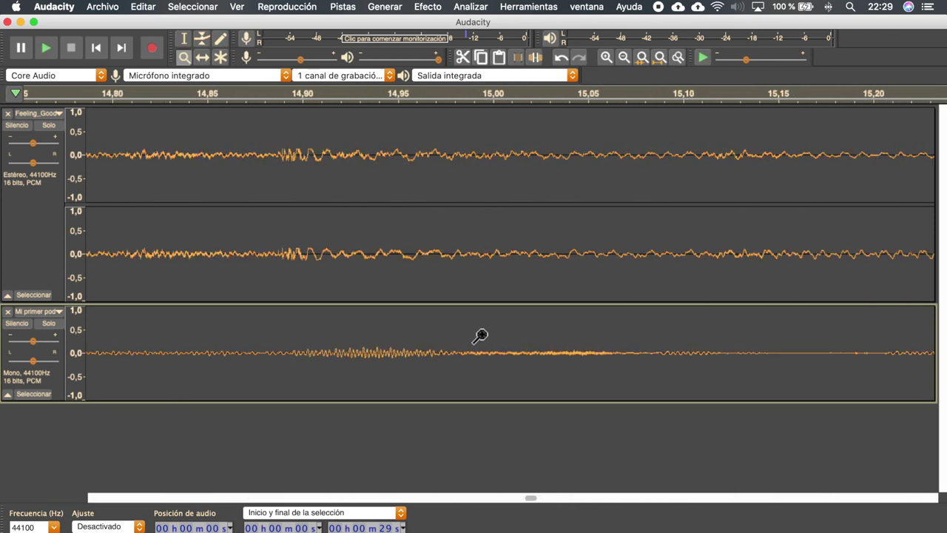
click(481, 335)
click(481, 335)
click(480, 335)
key(super+f)
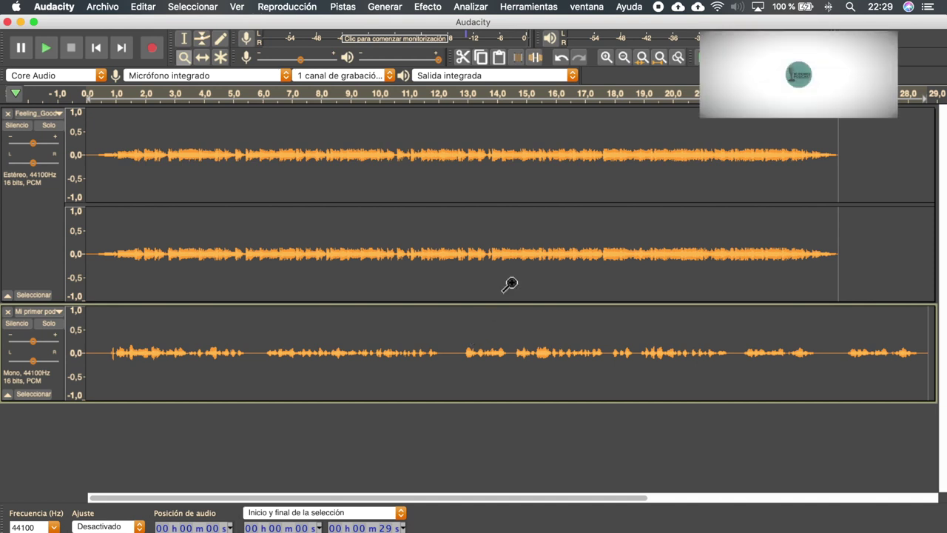
Select the last voice phrase, from about 26 s to 29 s, in the voice track
right_click(537, 351)
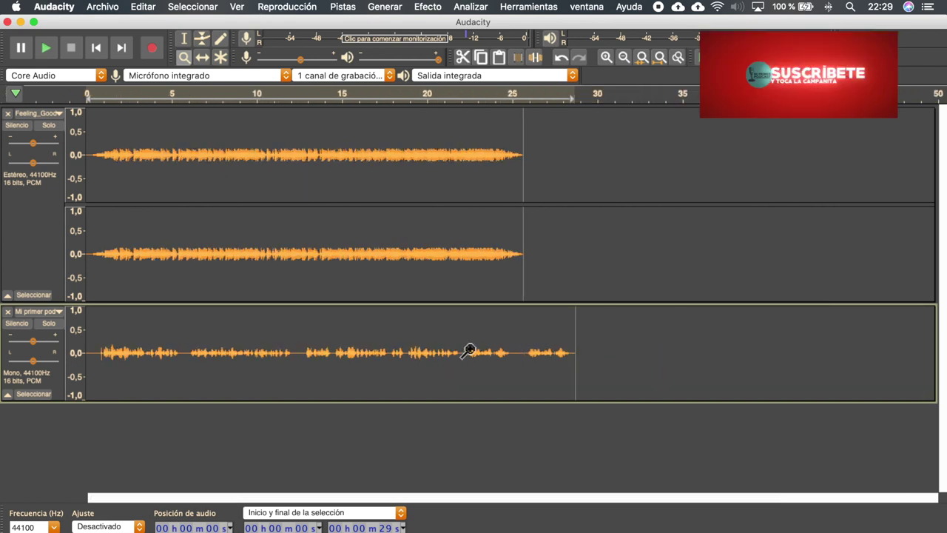
click(43, 314)
click(302, 337)
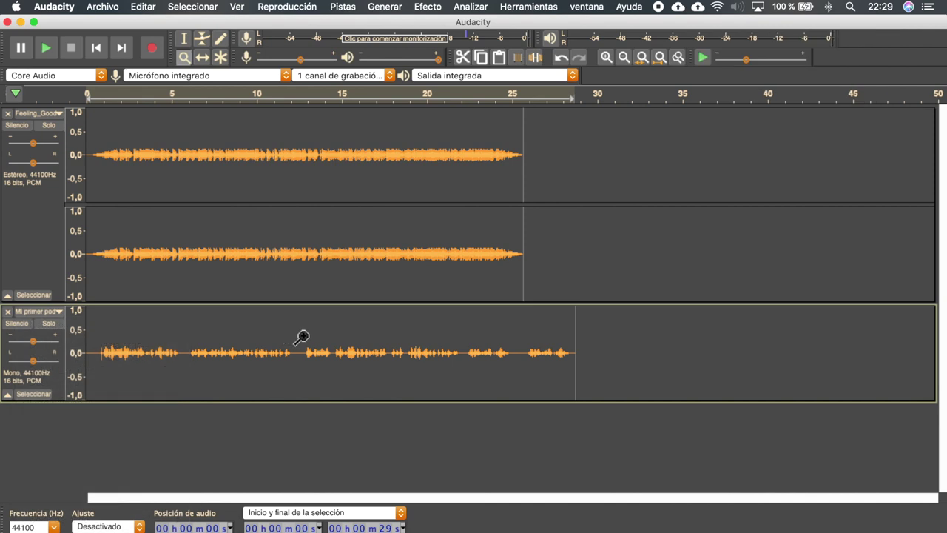
click(186, 40)
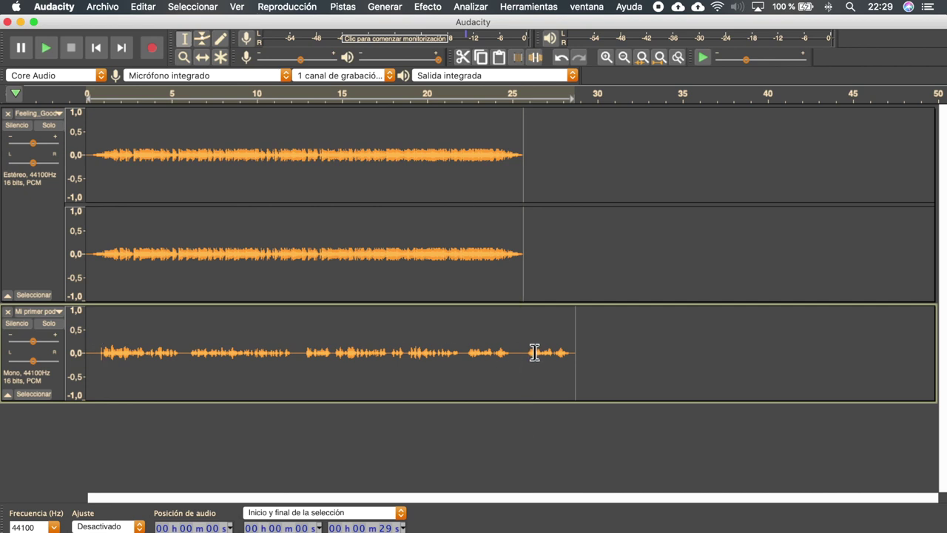
drag(524, 352, 582, 353)
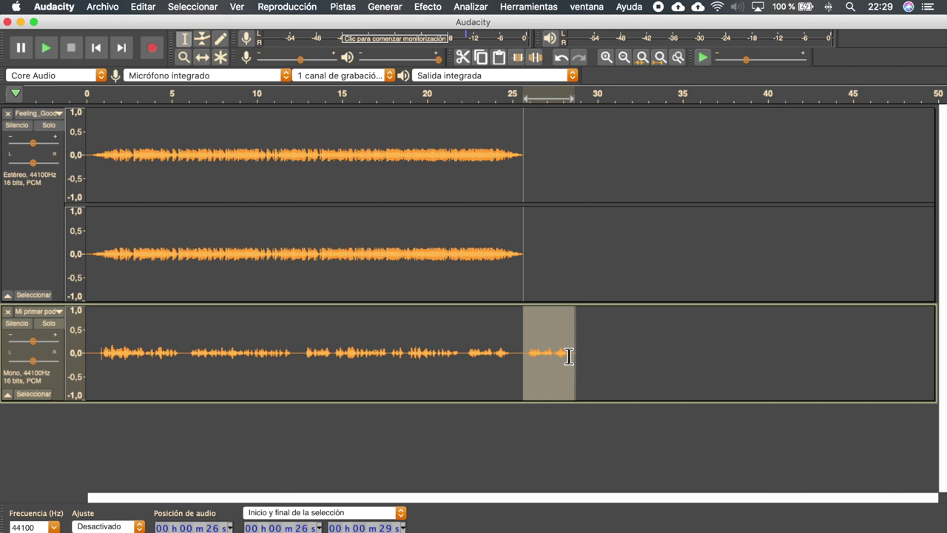
Apply the Reverb effect to the selected closing phrase using the factory preset Iglesia
click(429, 8)
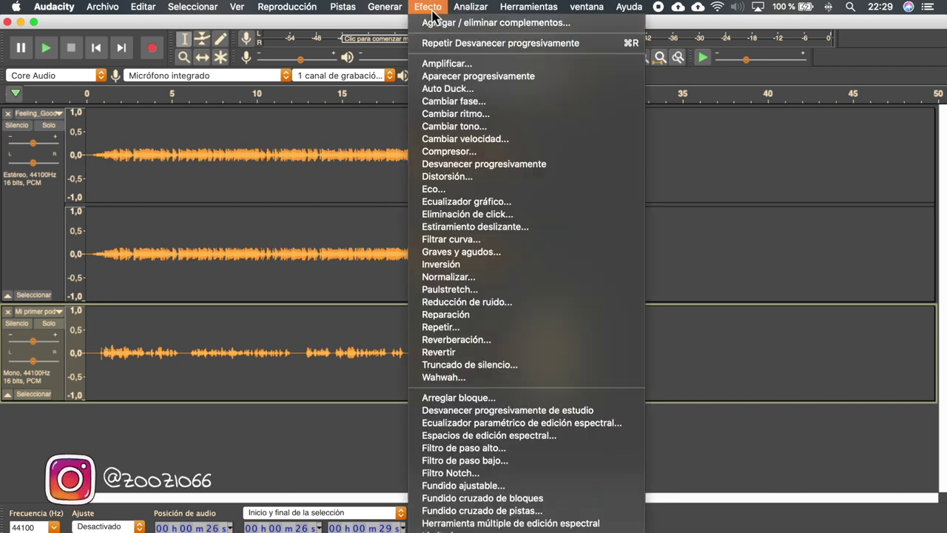
click(468, 342)
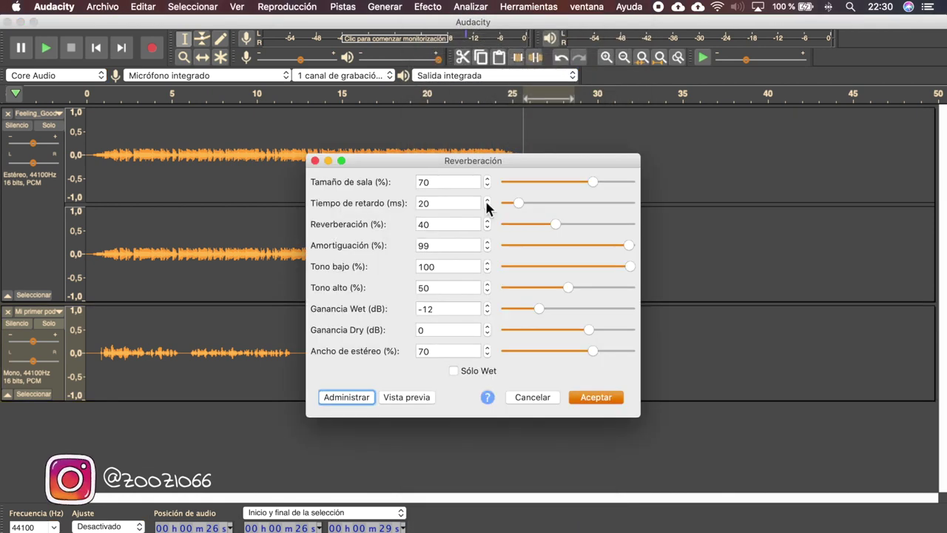
drag(491, 162, 463, 158)
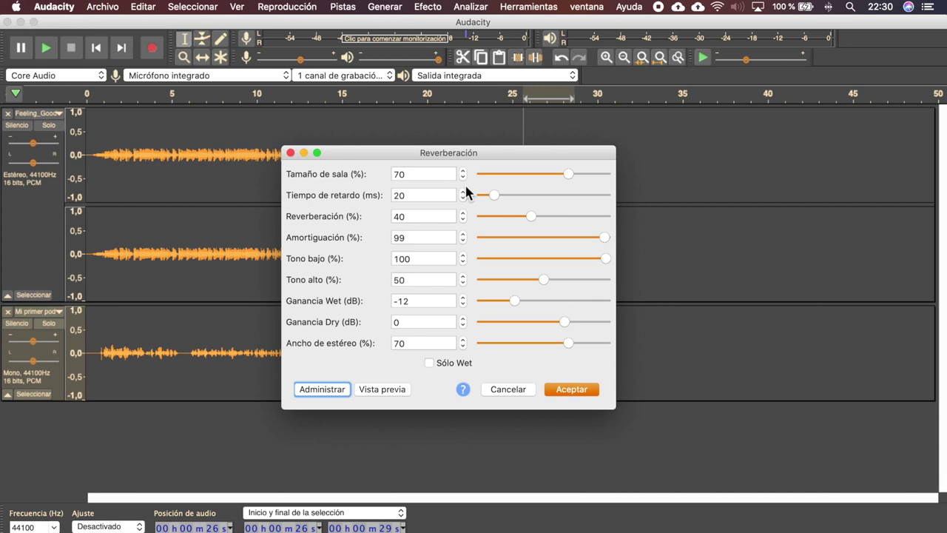
click(319, 390)
mouse_move(317, 452)
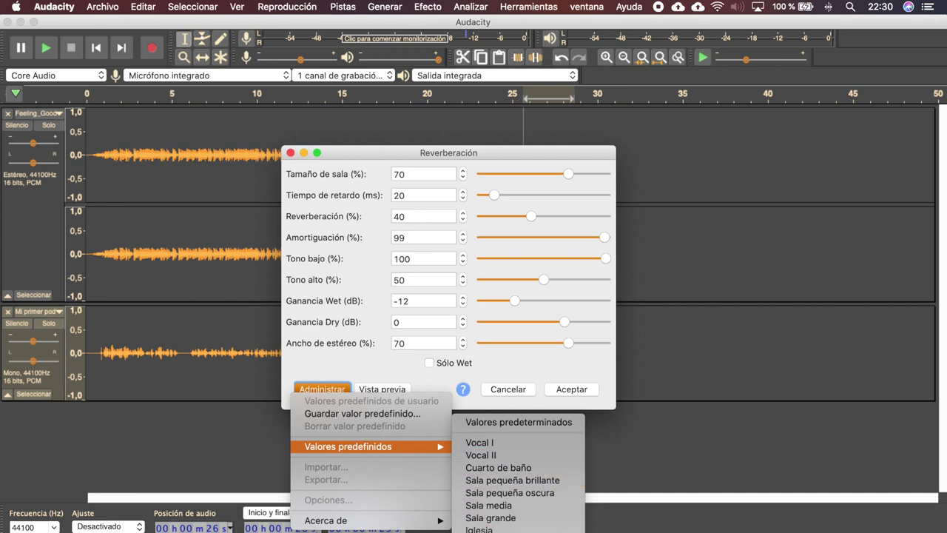
click(500, 530)
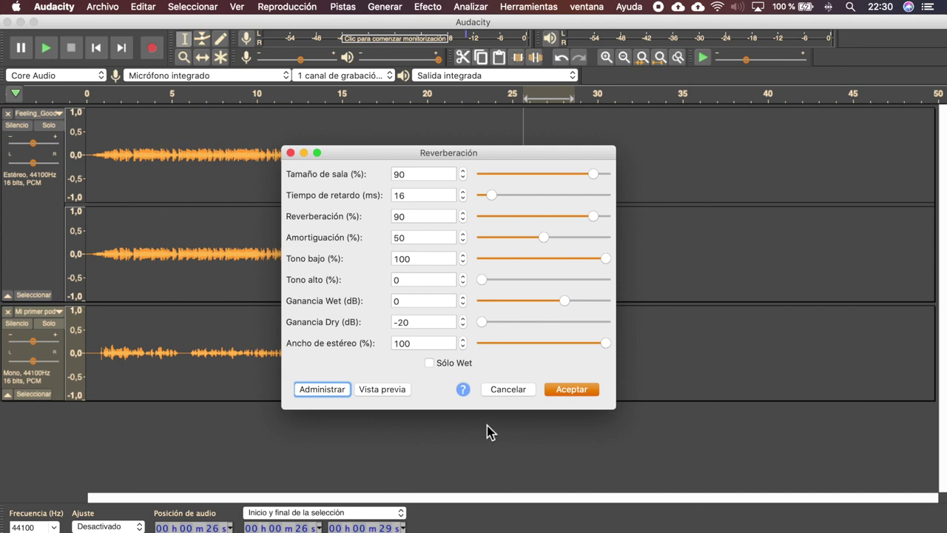
click(571, 392)
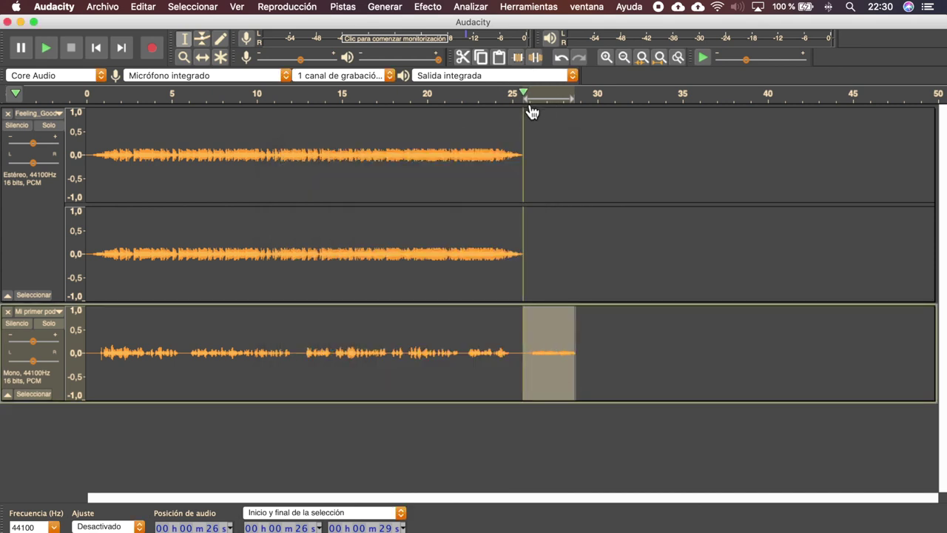
Play back the reverberated closing phrase and clear the selection
key(space)
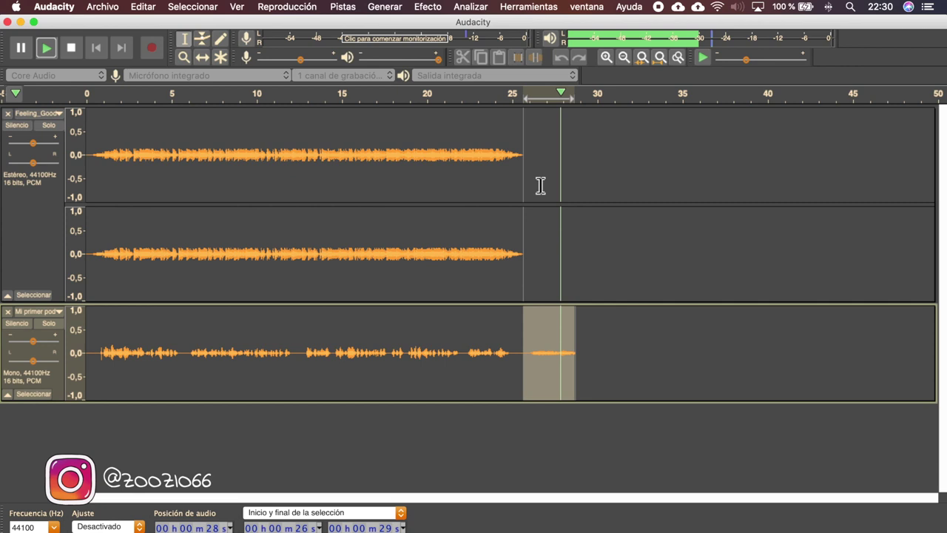
key(space)
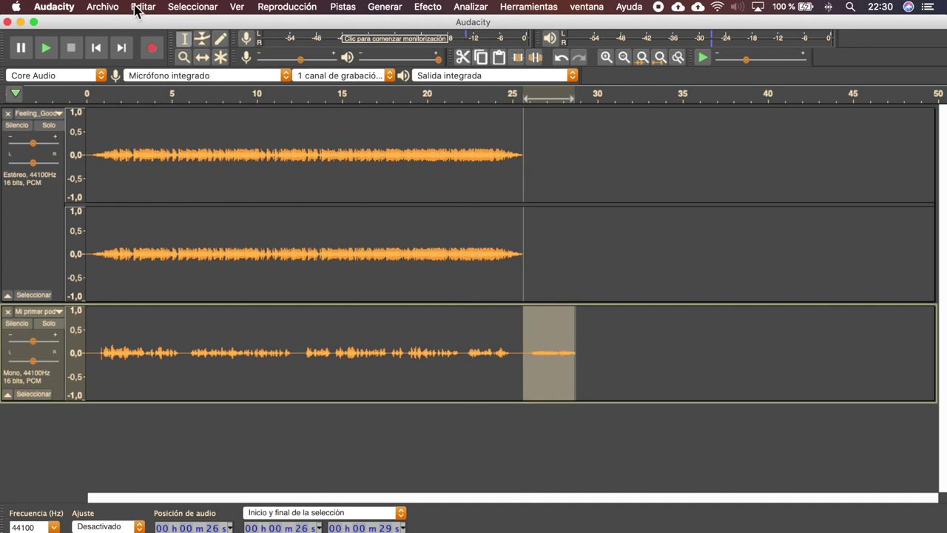
click(625, 267)
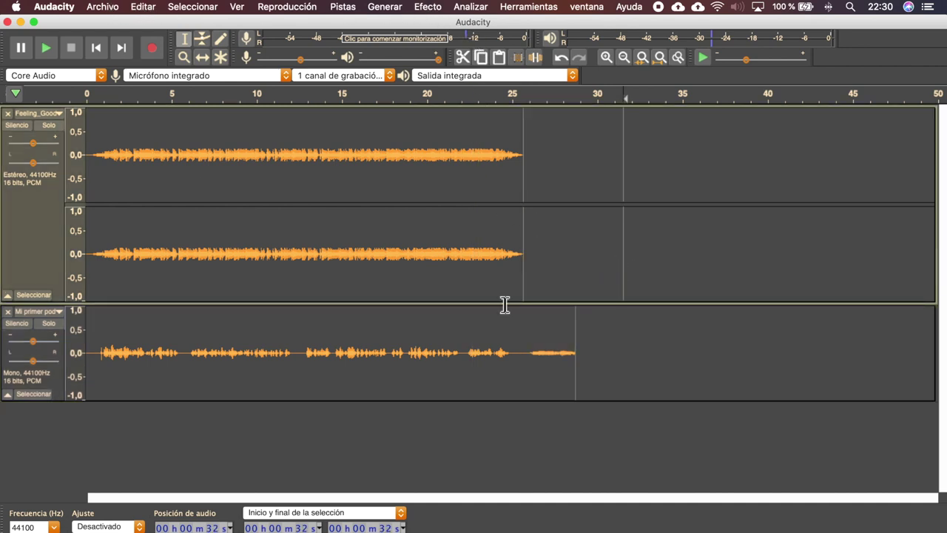
Select the voice phrase from about 22 s to 25 s and apply the Reverb effect with the Vocal I preset
drag(466, 346, 509, 348)
click(428, 7)
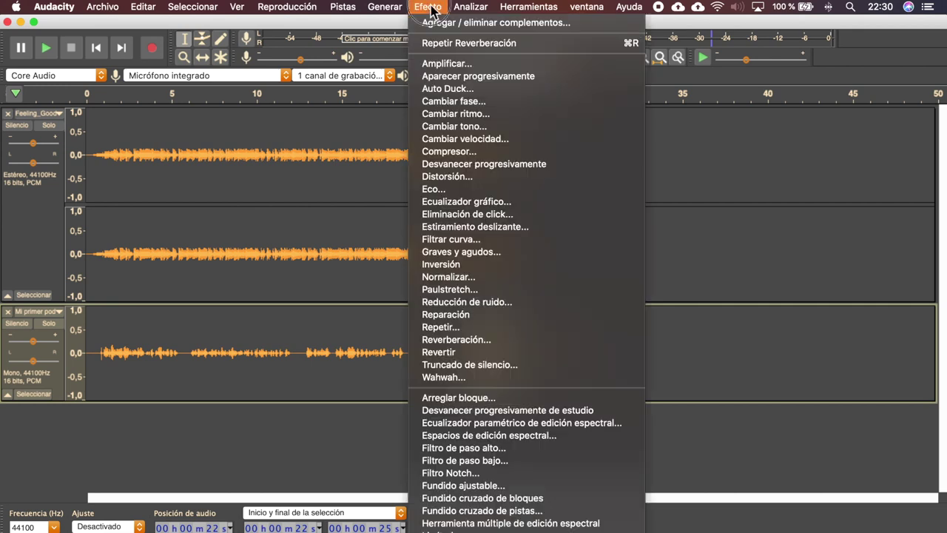
click(442, 342)
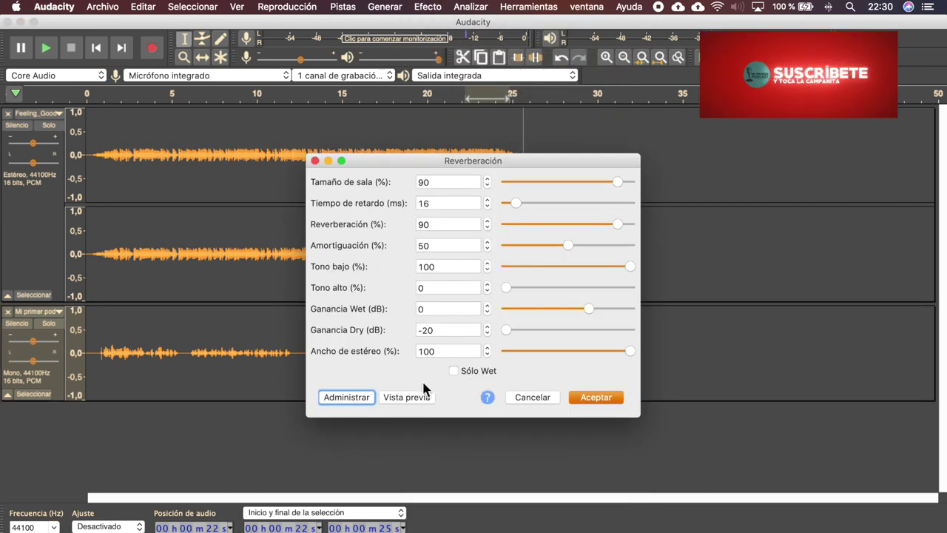
click(340, 399)
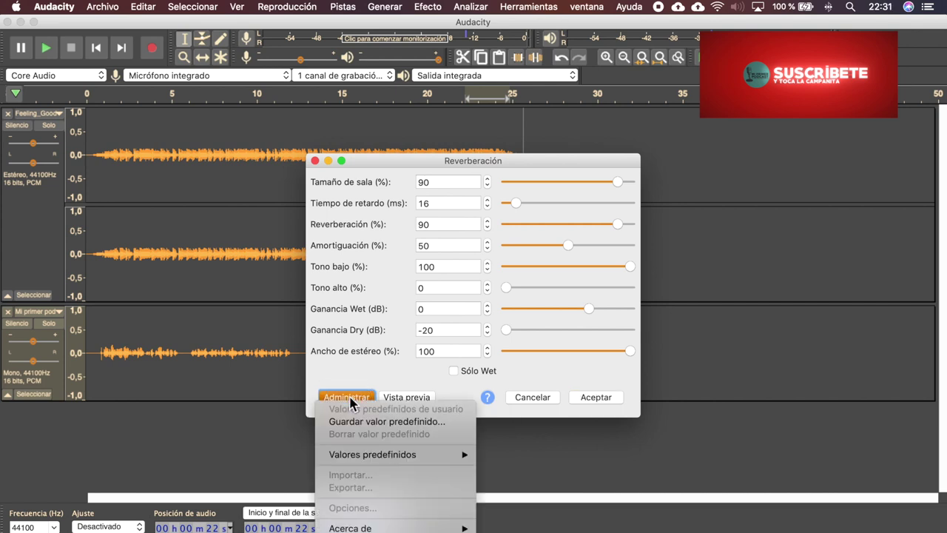
mouse_move(352, 460)
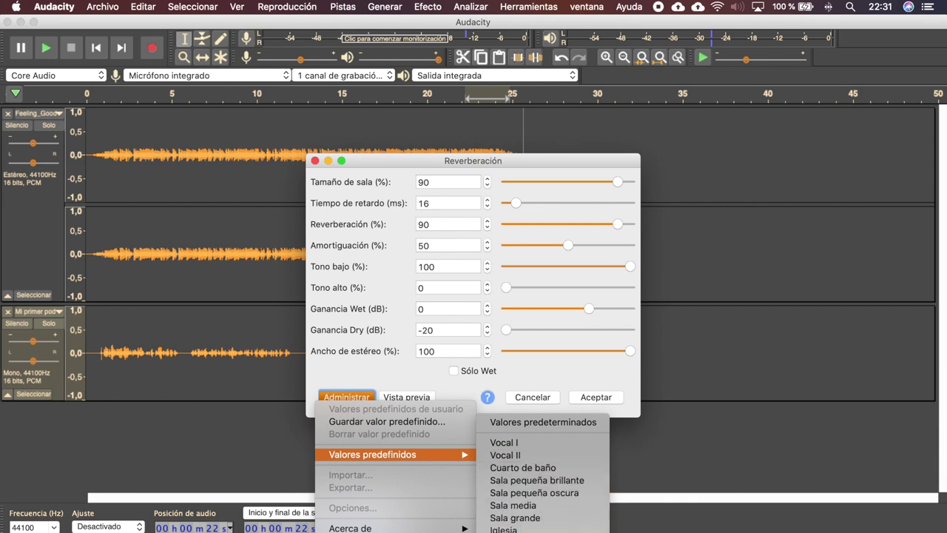
click(516, 444)
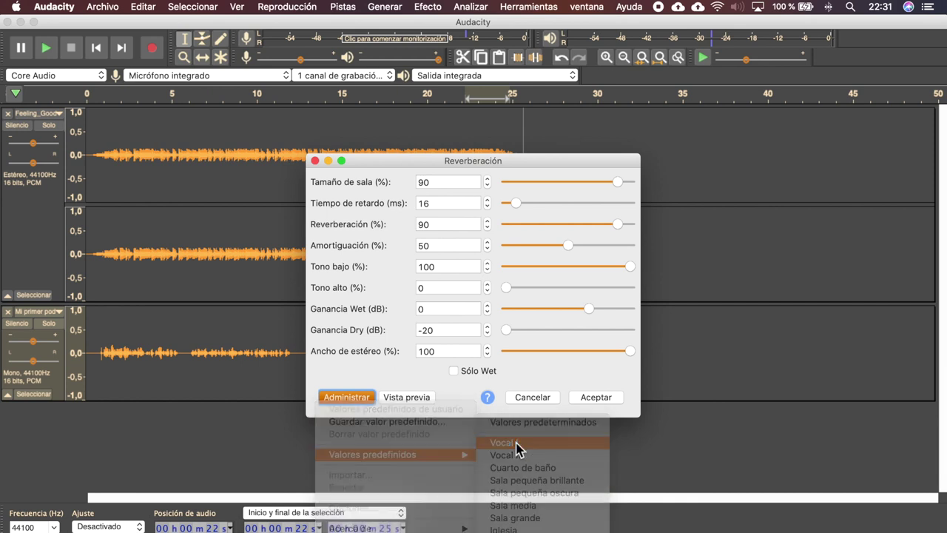
click(589, 398)
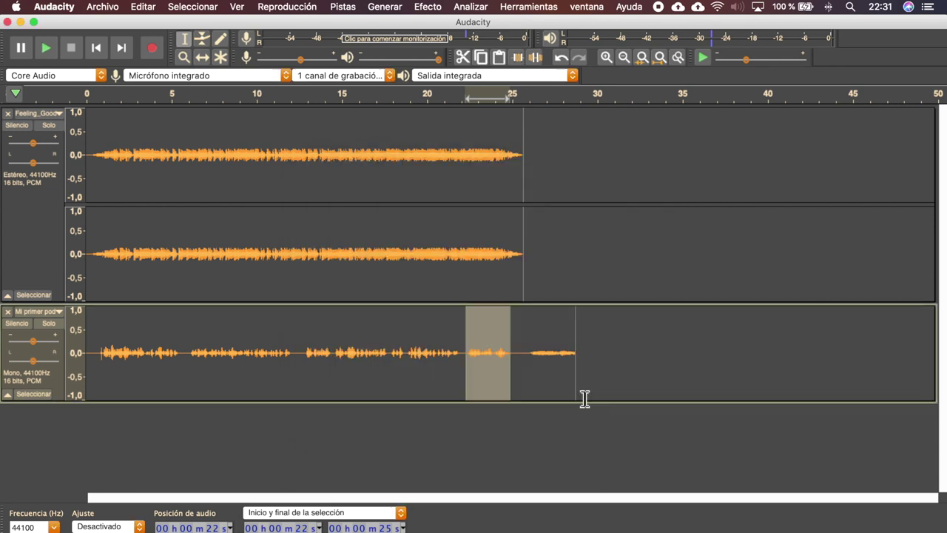
Mute the music track, solo the voice track, and play the project from about 22 s
click(467, 134)
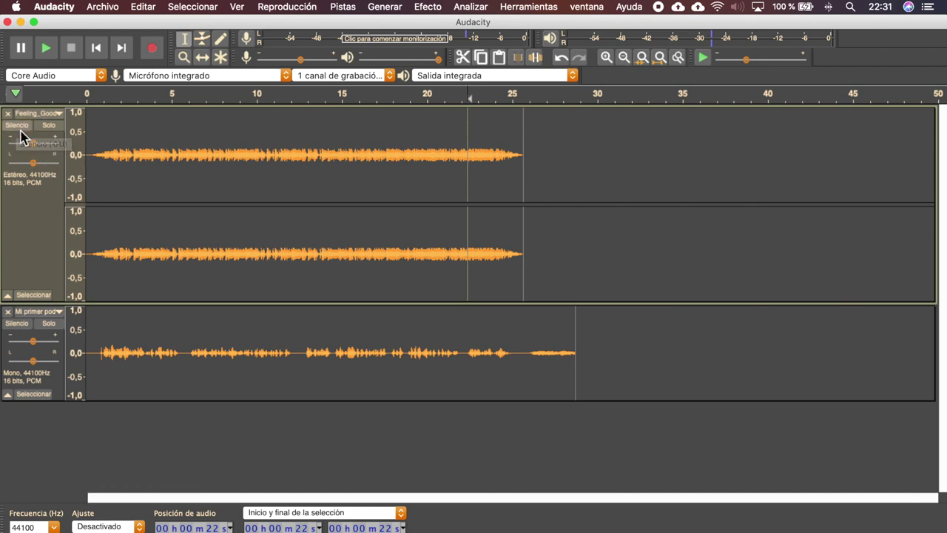
click(19, 126)
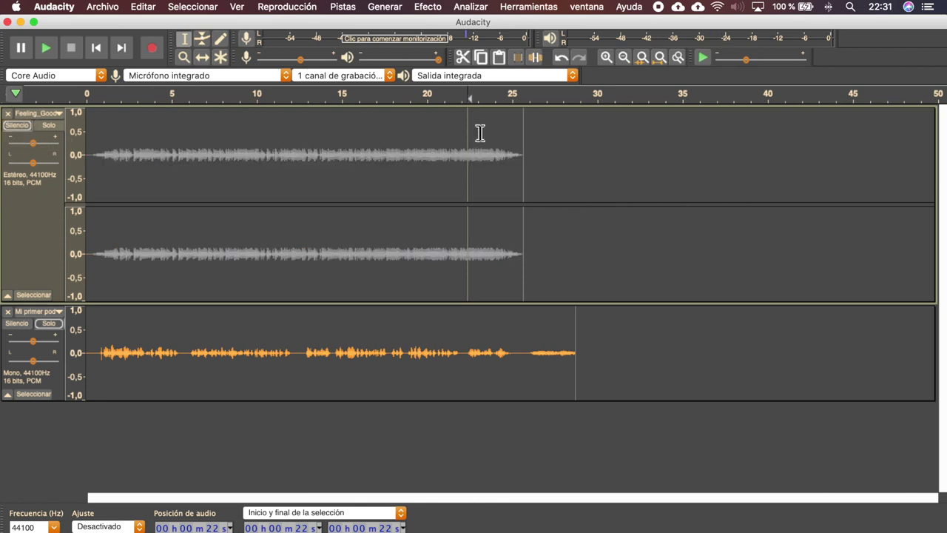
key(space)
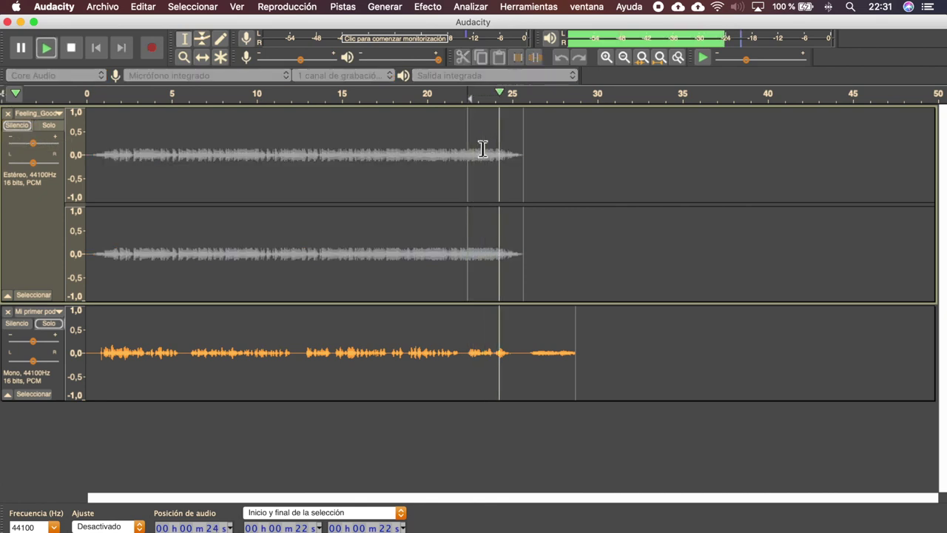
key(space)
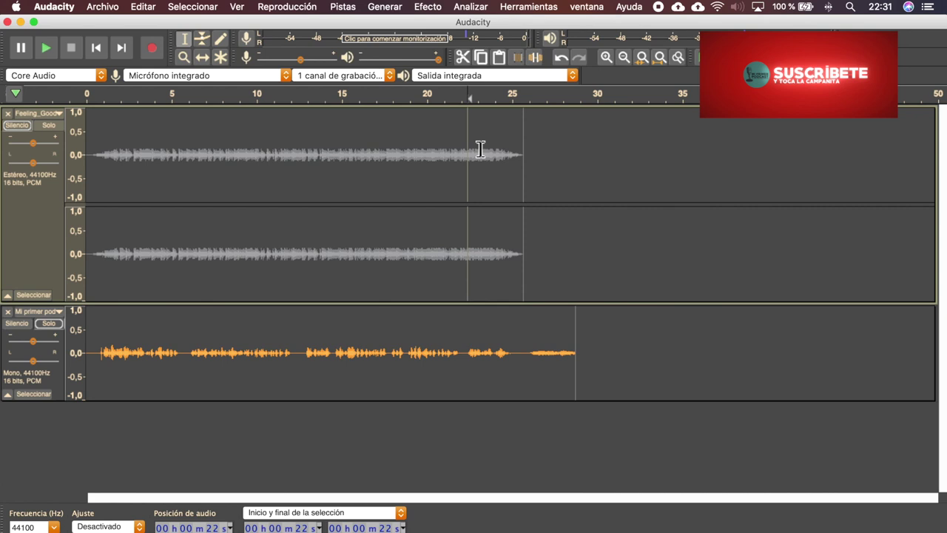
click(581, 254)
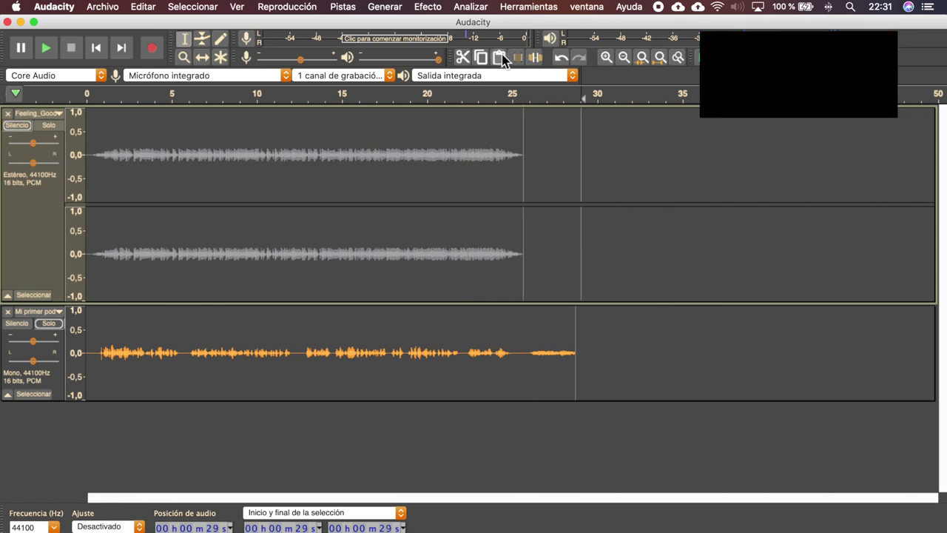
click(427, 7)
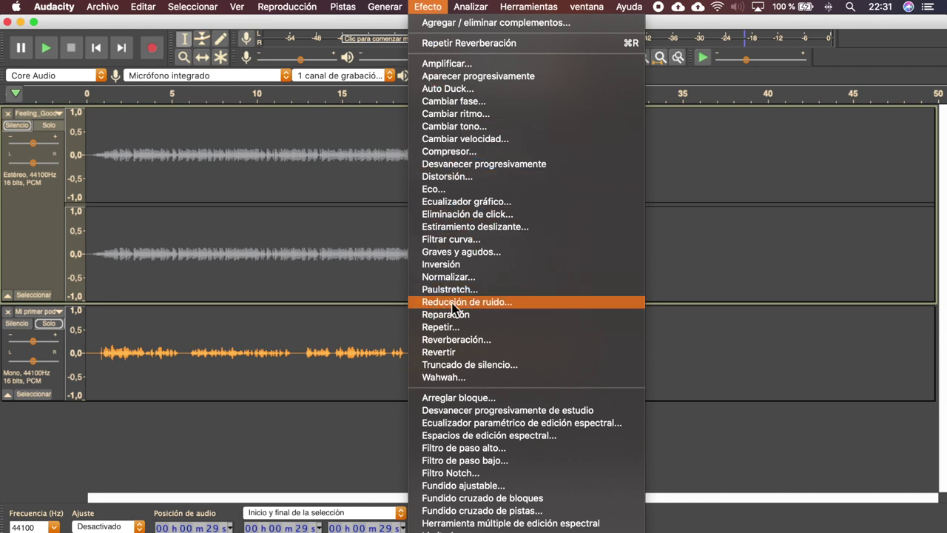
click(693, 288)
Increase the height of the voice track so its magnified waveform can be inspected in detail
click(182, 59)
click(234, 328)
click(327, 340)
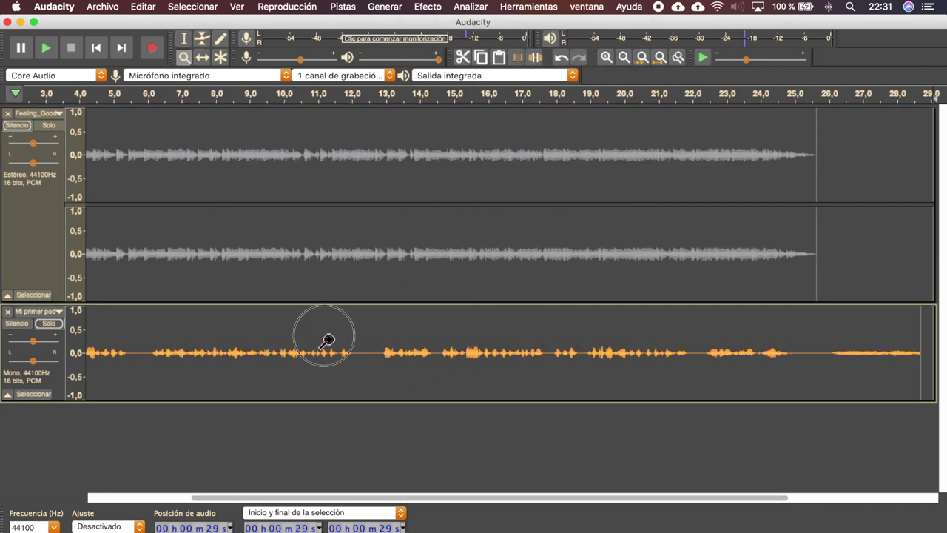
click(397, 345)
click(397, 345)
click(394, 346)
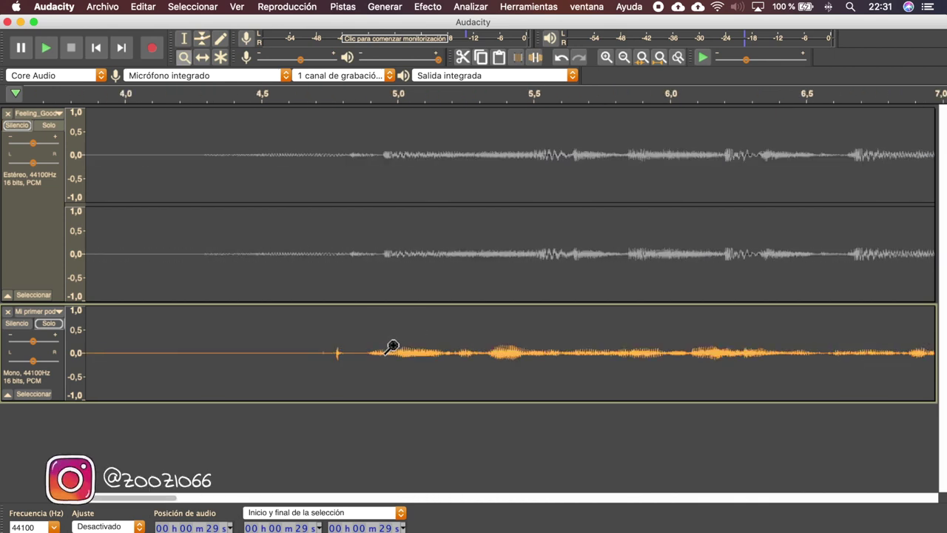
scroll(355, 345, right, 5)
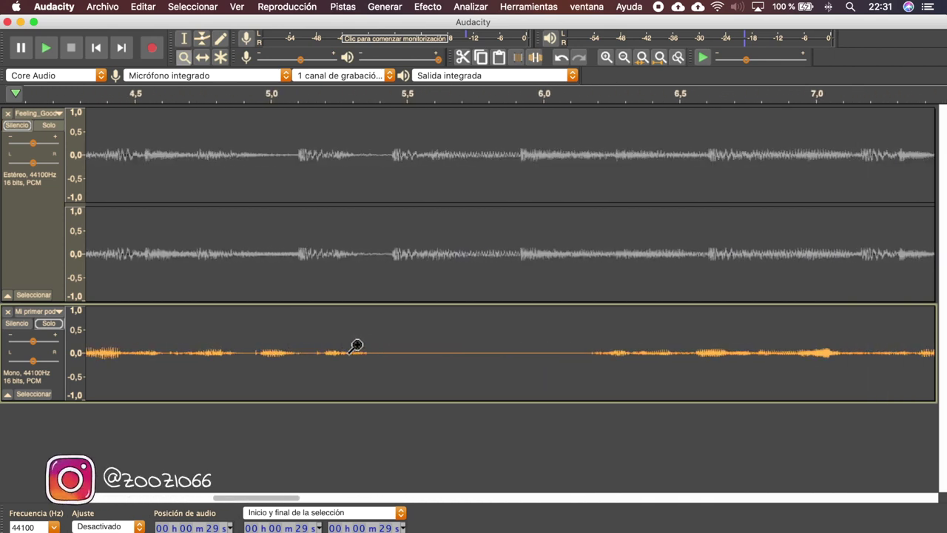
scroll(355, 345, right, 3)
click(219, 411)
drag(220, 411, 196, 482)
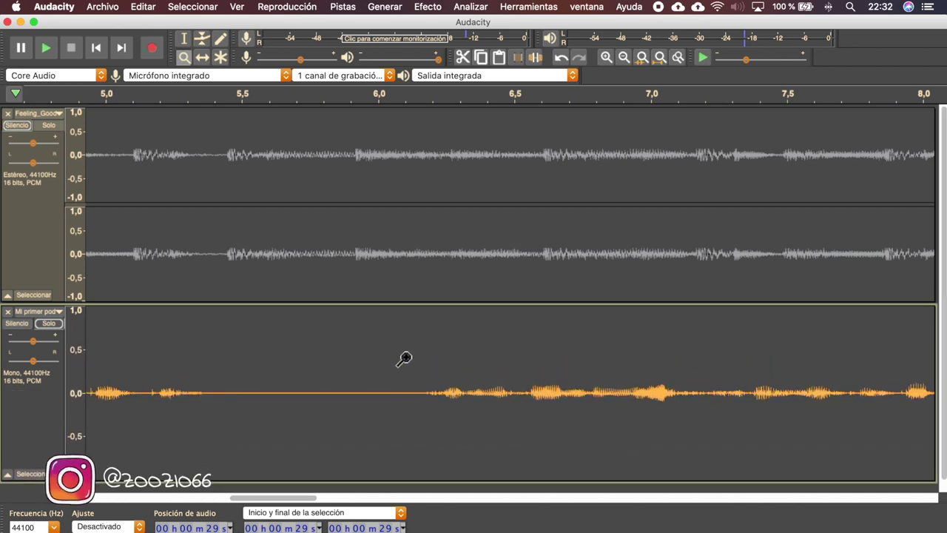
Select the quiet stretch of the voice track from about 24.6 s to 24.8 s and play it
scroll(403, 358, down, 1)
scroll(407, 355, right, 5)
scroll(406, 355, down, 3)
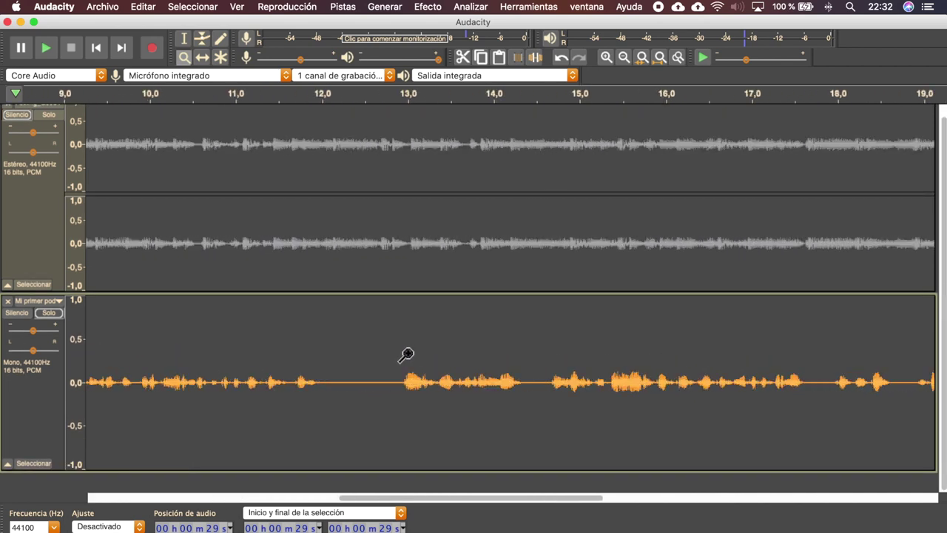
scroll(406, 355, right, 5)
scroll(467, 393, up, 5)
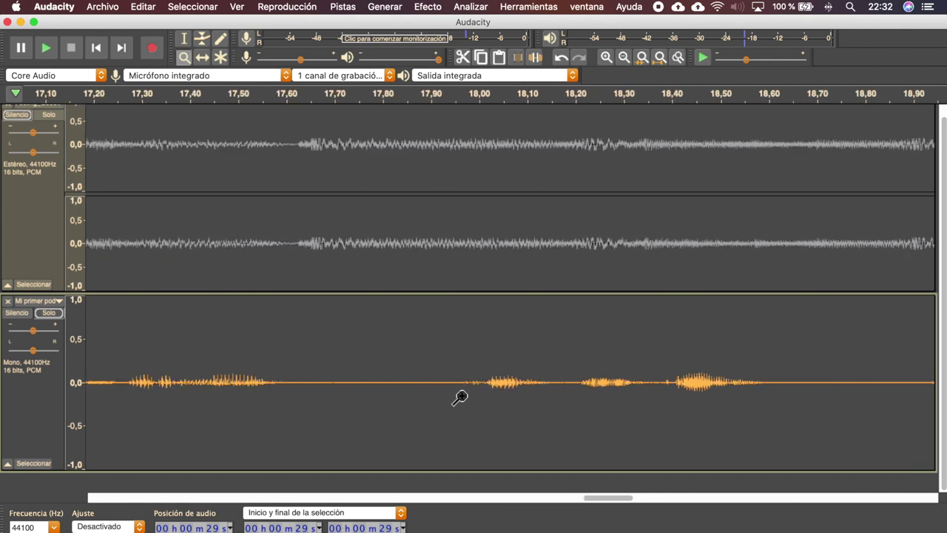
scroll(498, 382, down, 2)
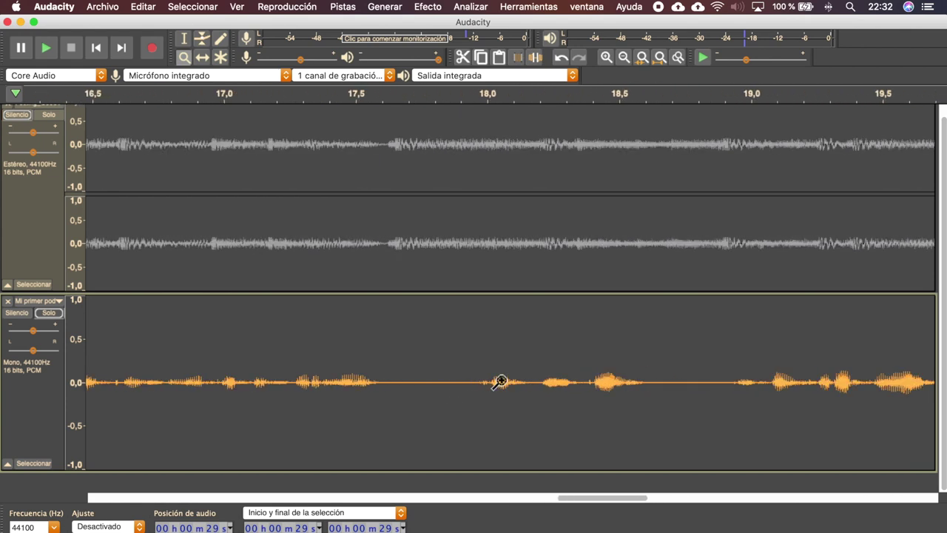
scroll(499, 382, right, 8)
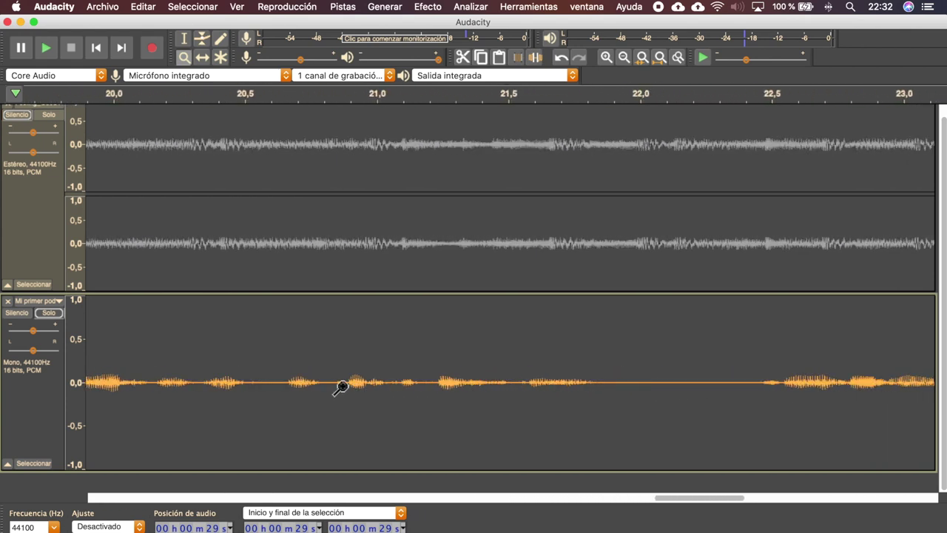
scroll(443, 387, right, 7)
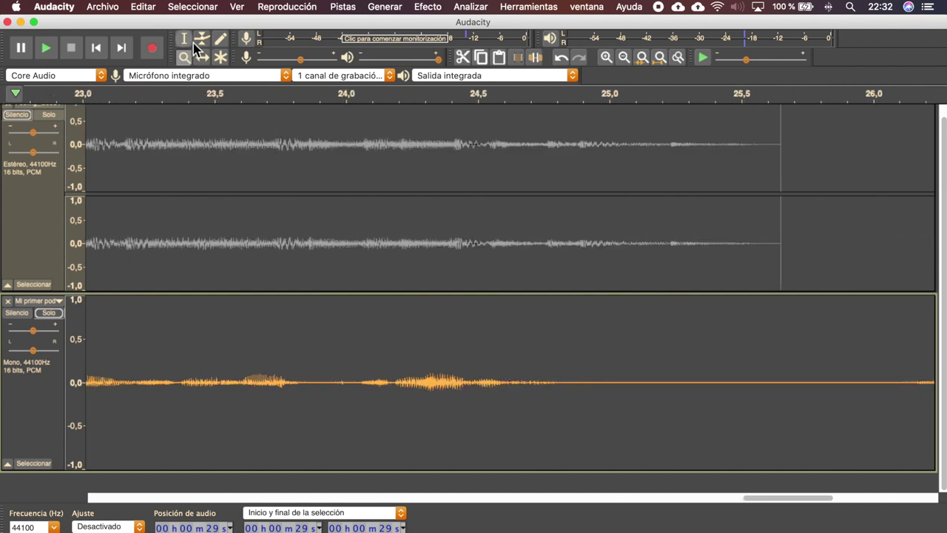
drag(568, 378, 511, 387)
key(space)
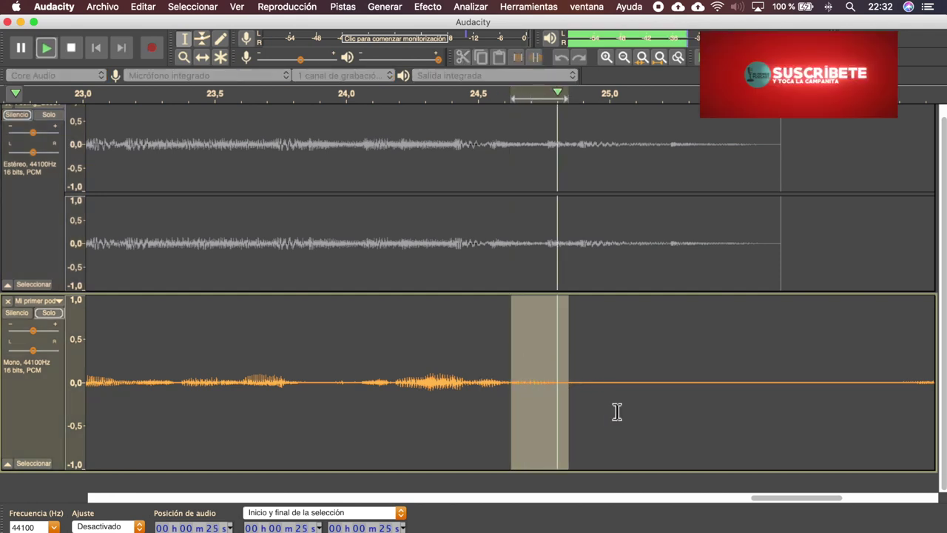
Select the quiet stretch of the voice track from about 26.1 s to 26.2 s and play it
click(582, 377)
scroll(574, 362, right, 6)
scroll(518, 362, left, 3)
drag(505, 366, 535, 374)
key(space)
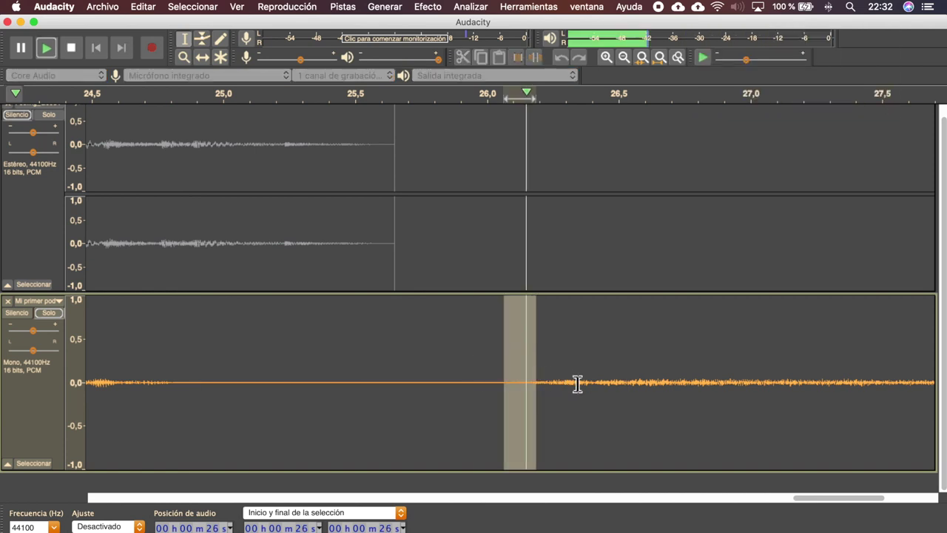
Select the short noise before the first voice phrase, from about 0.8 s to 1.0 s, play it, and delete it
click(442, 345)
scroll(429, 350, down, 2)
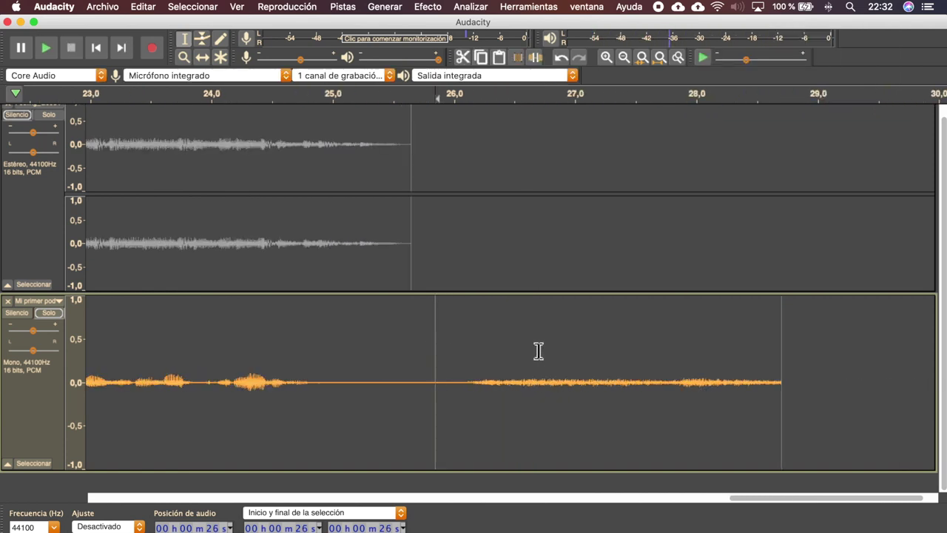
scroll(451, 353, left, 15)
drag(185, 376, 203, 375)
key(space)
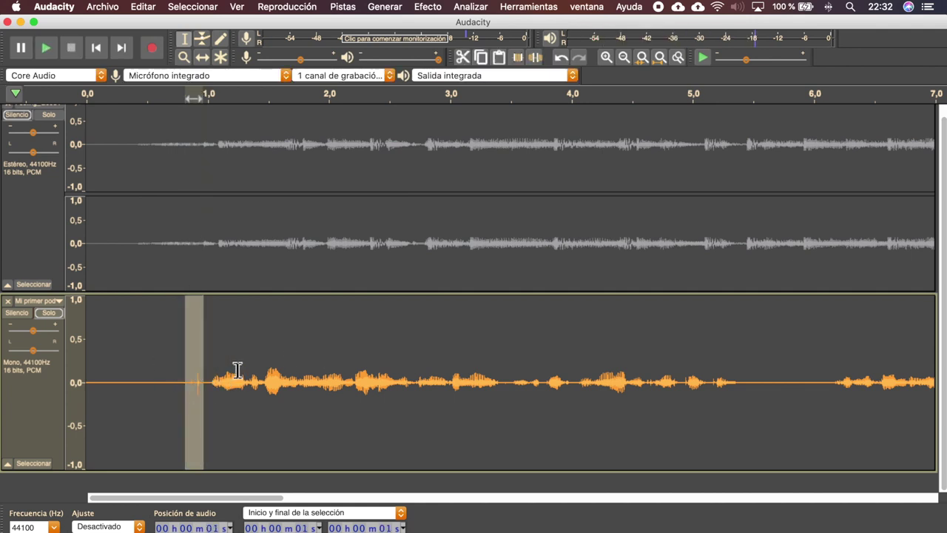
click(204, 342)
drag(183, 359, 209, 371)
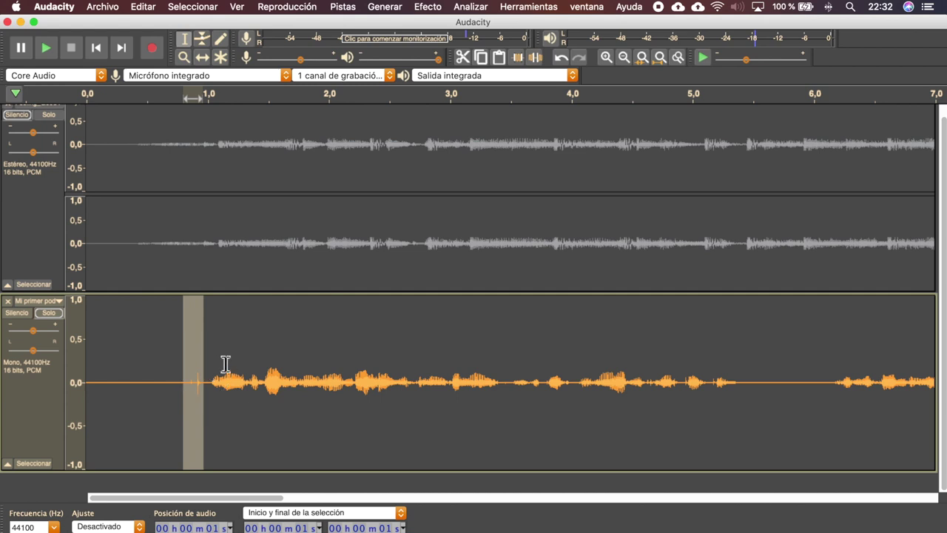
key(Delete)
Select the pause in the voice track from about 5.3 s to 5.9 s and play it to check for background noise
scroll(474, 377, right, 5)
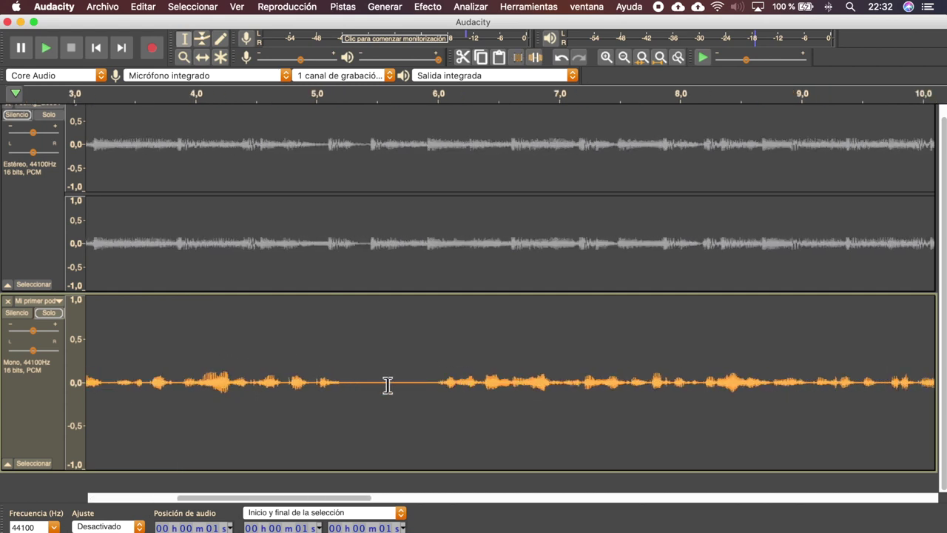
drag(352, 381, 414, 381)
key(space)
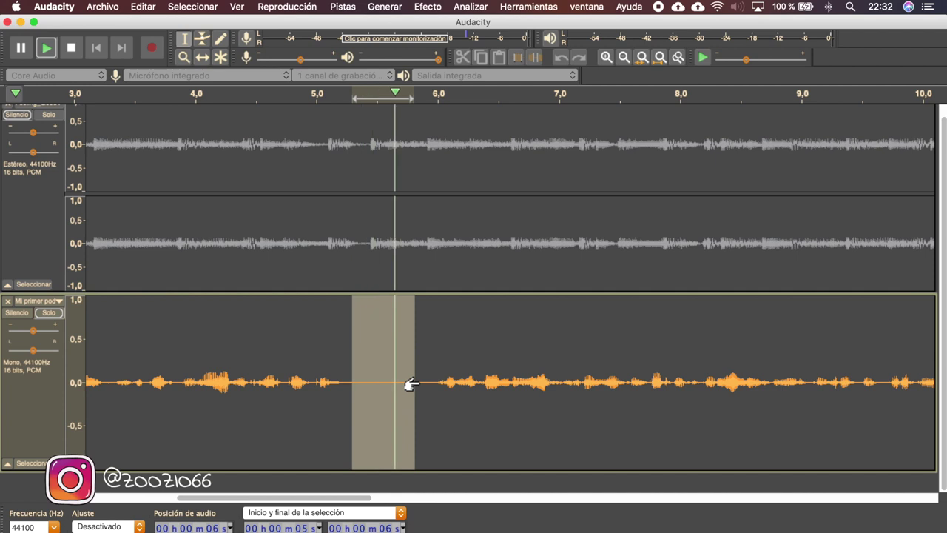
click(366, 373)
drag(358, 374, 430, 381)
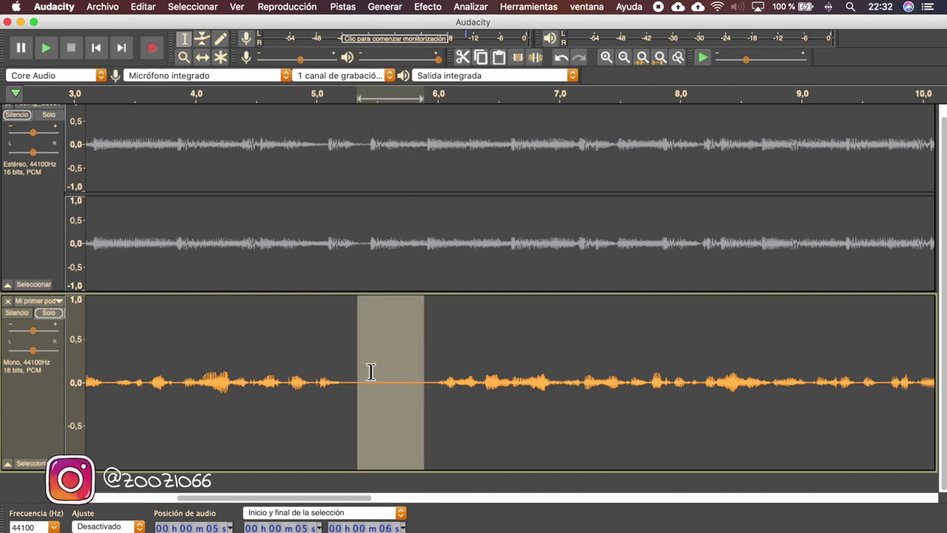
drag(351, 366, 426, 367)
key(space)
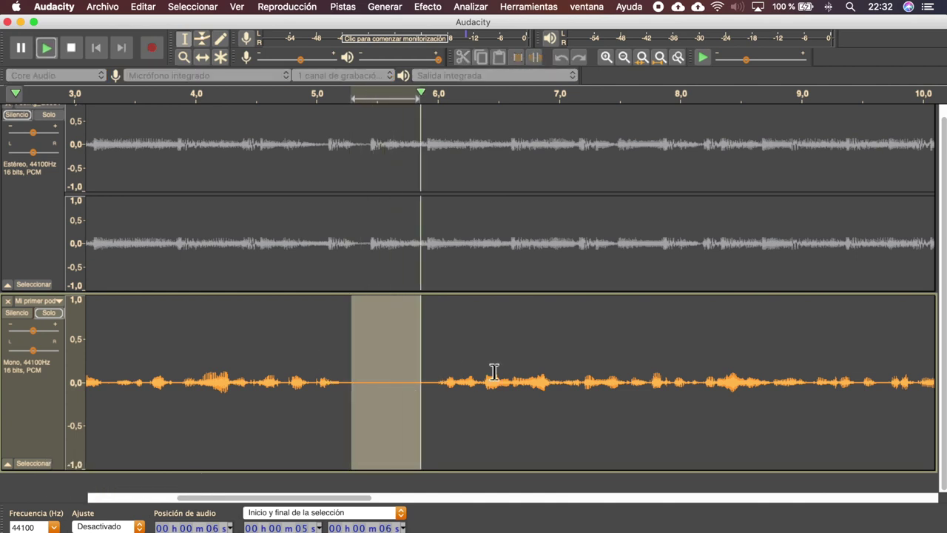
key(space)
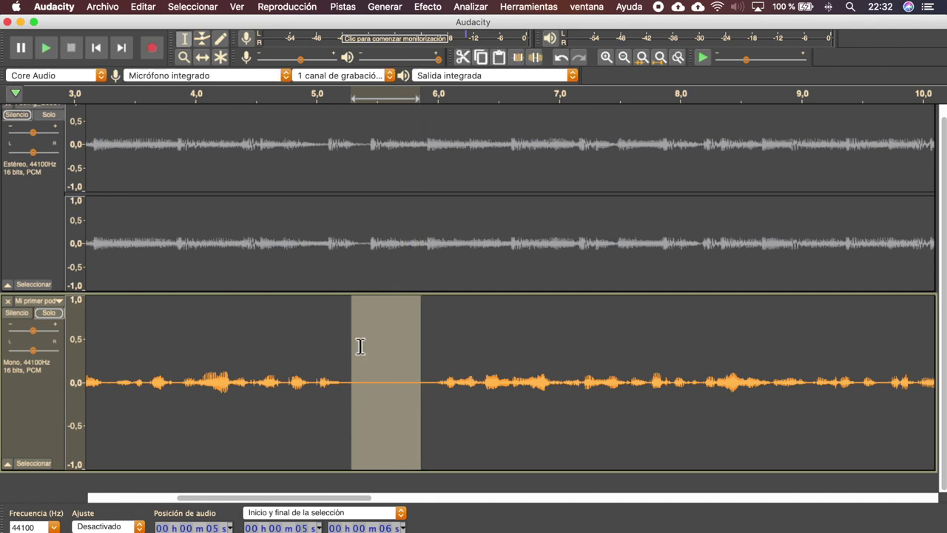
drag(354, 349, 411, 351)
key(space)
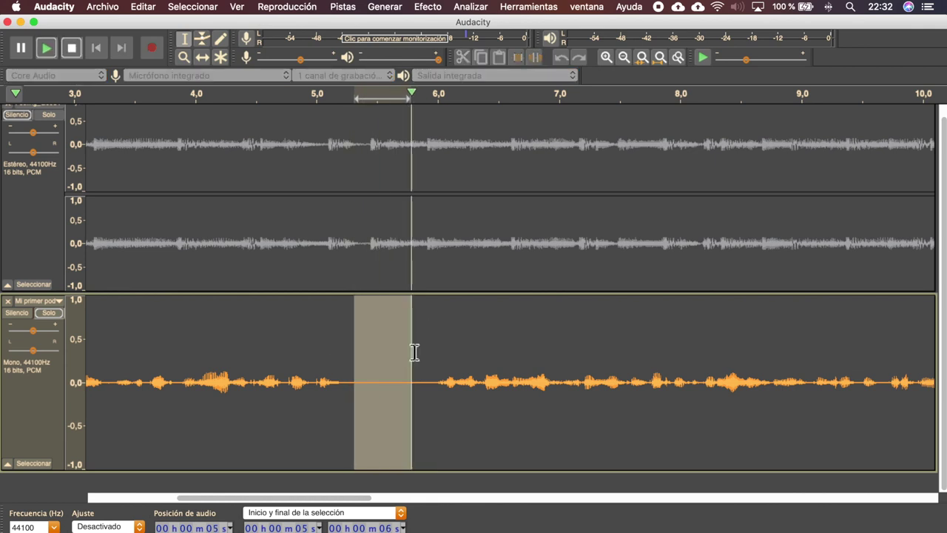
click(387, 348)
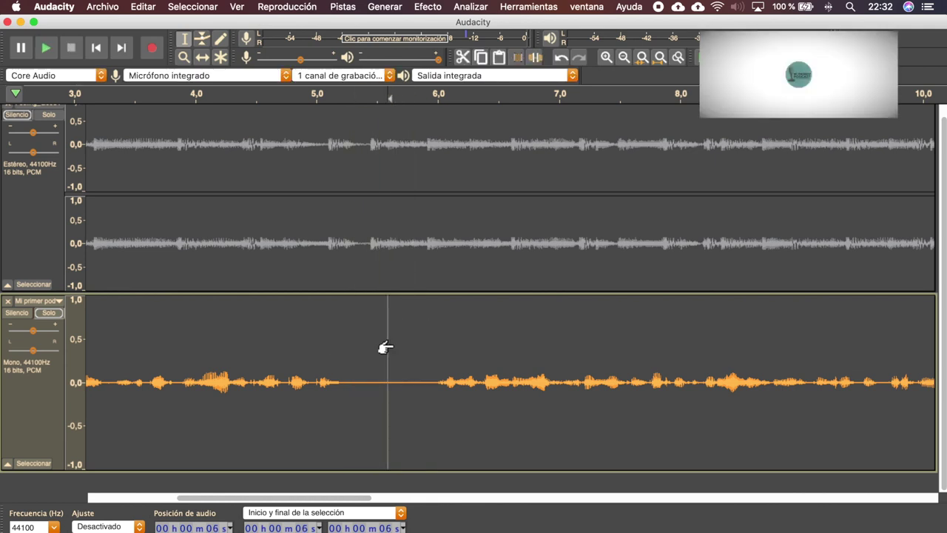
Select the voice pause from about 5.4 s to 5.9 s and capture it as the Noise Reduction noise profile
scroll(385, 348, down, 3)
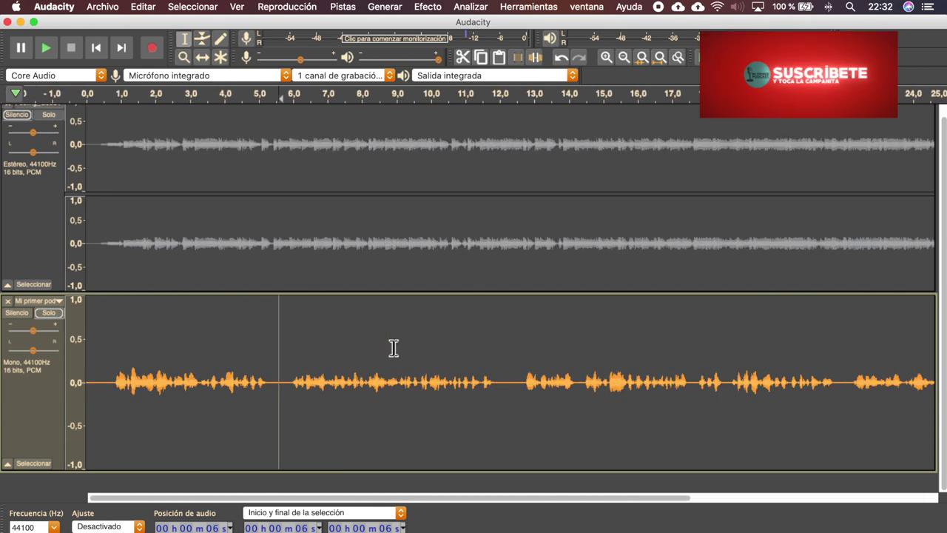
scroll(268, 374, up, 2)
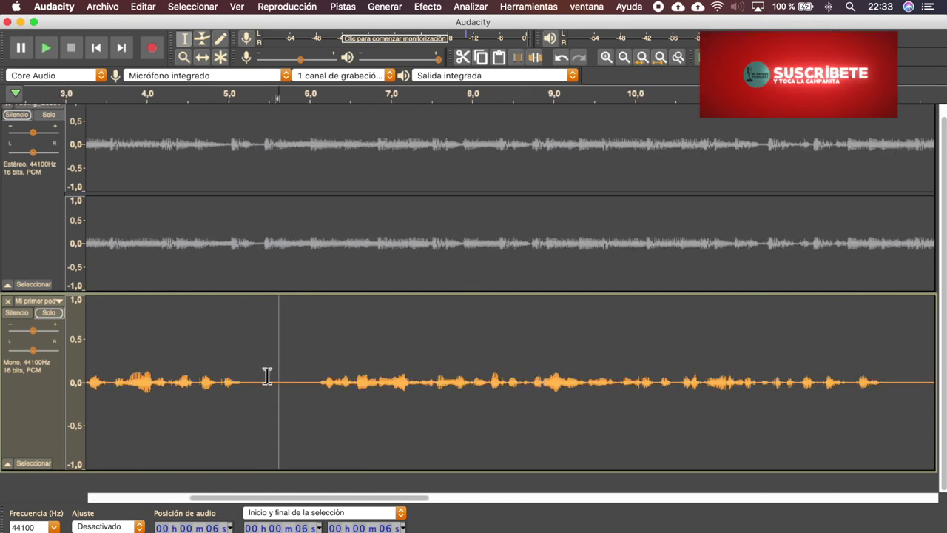
drag(262, 374, 306, 378)
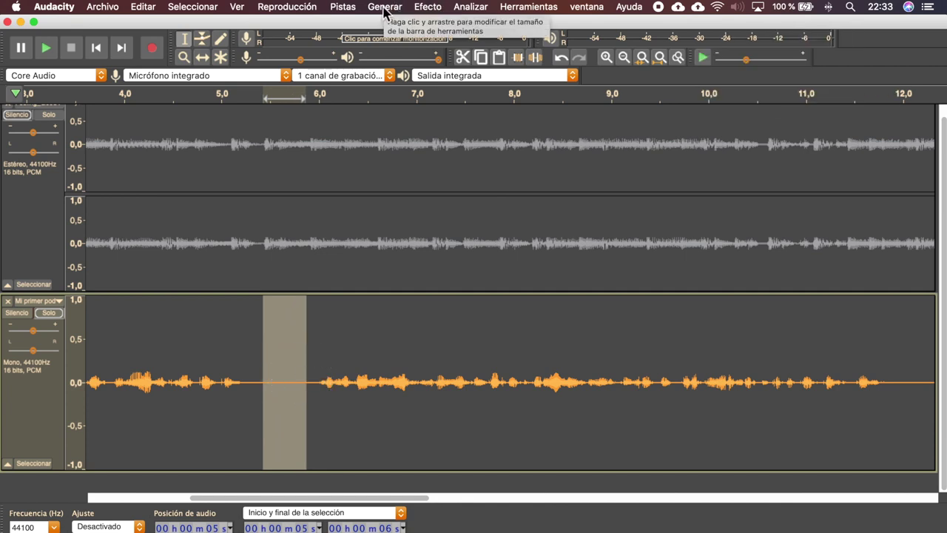
click(428, 7)
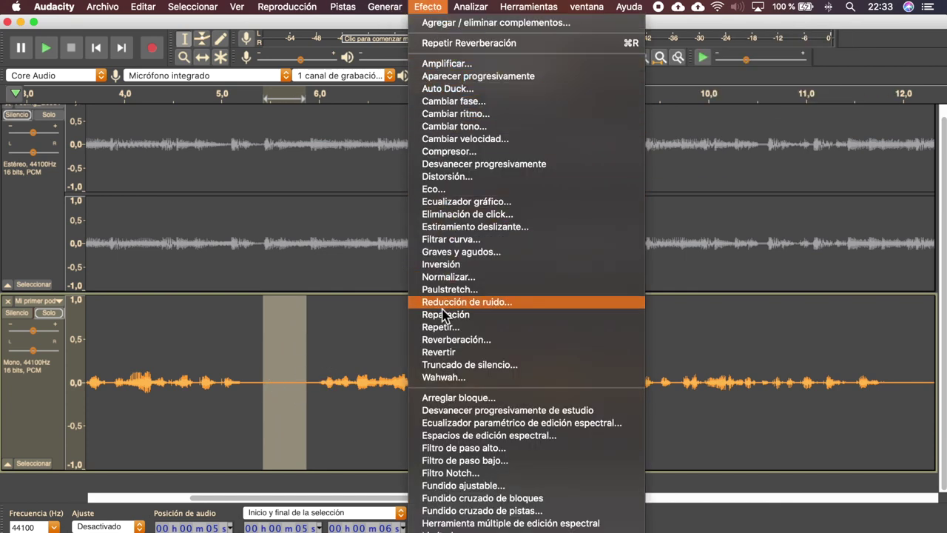
click(494, 302)
drag(483, 157, 600, 130)
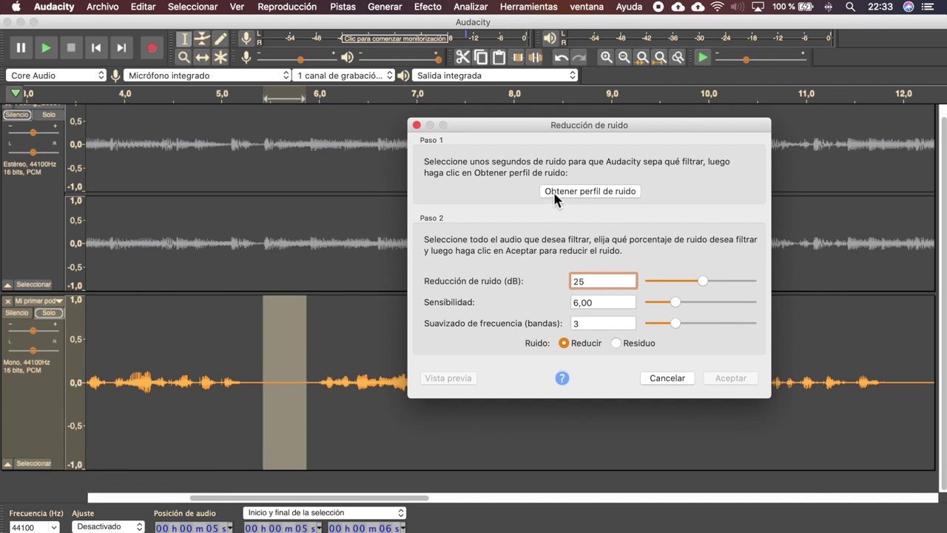
click(601, 192)
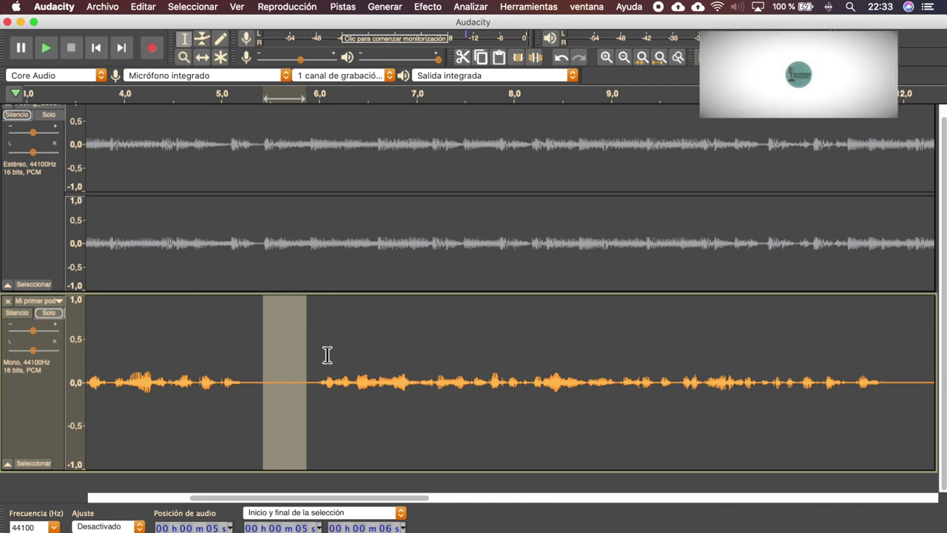
Select the whole voice track and apply Noise Reduction with 25 dB reduction, sensitivity 6.00 and 3 frequency smoothing bands
click(21, 399)
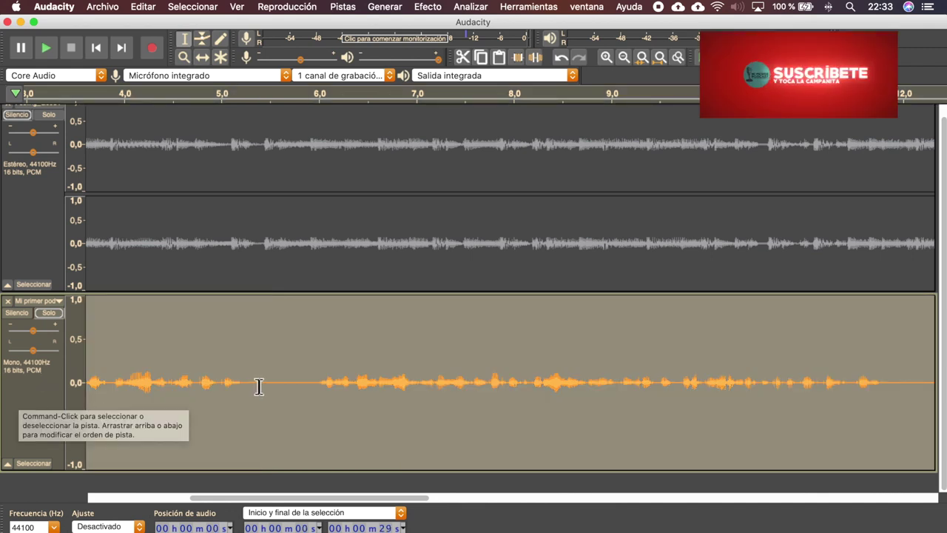
scroll(310, 355, down, 4)
click(446, 349)
drag(437, 329, 60, 348)
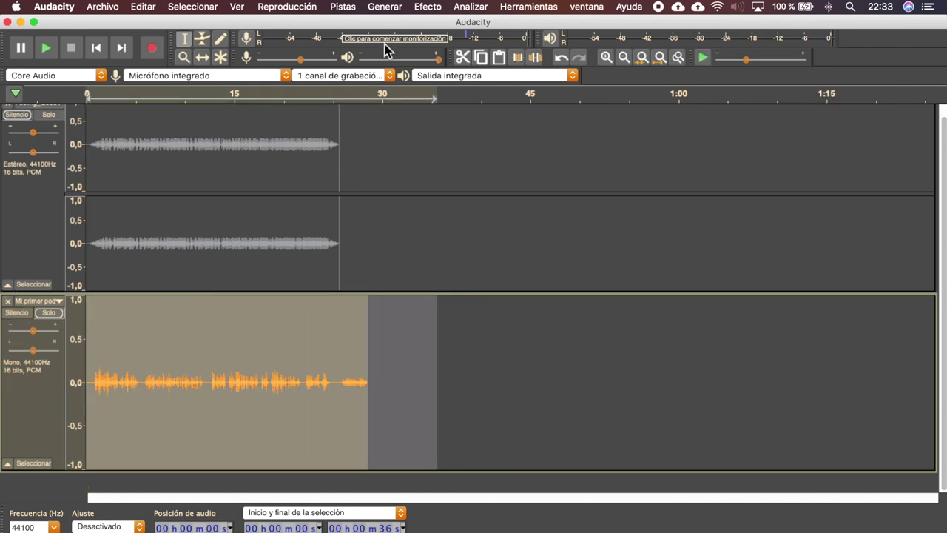
click(431, 7)
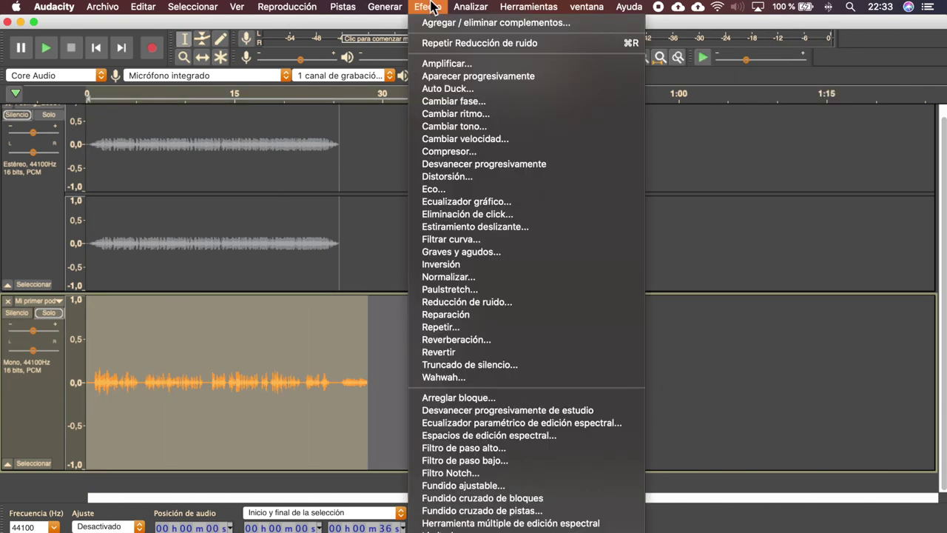
click(468, 303)
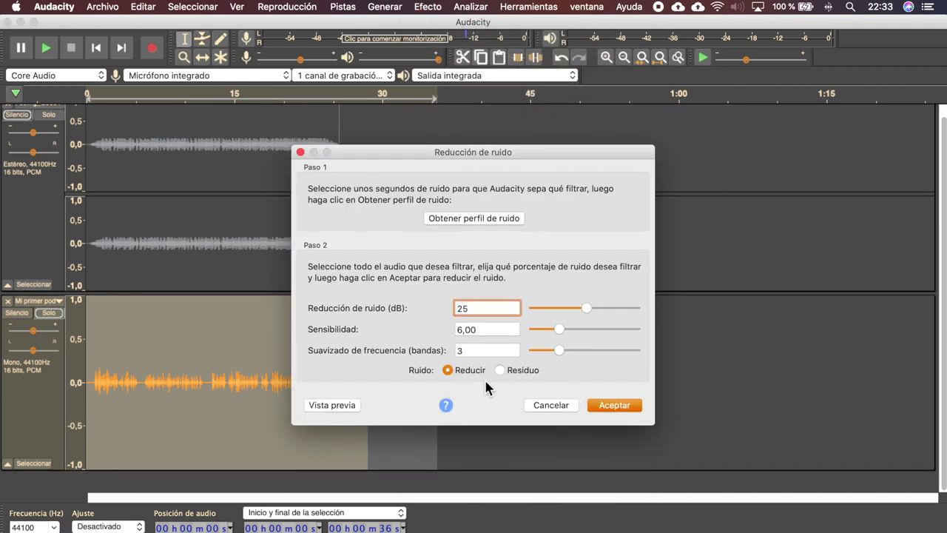
click(616, 407)
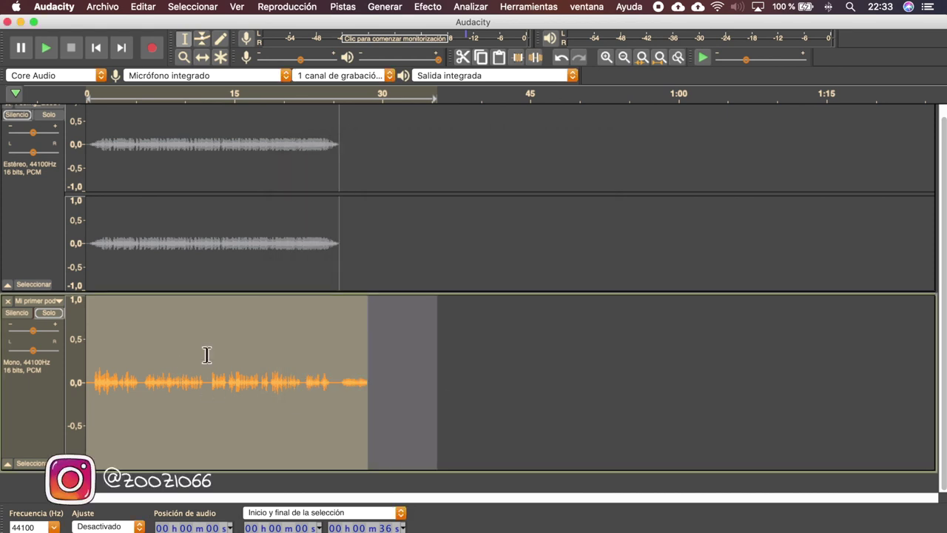
Select the pause in the voice track from about 12.0 s to 12.5 s and play it to check the noise reduction
scroll(205, 355, up, 5)
click(282, 340)
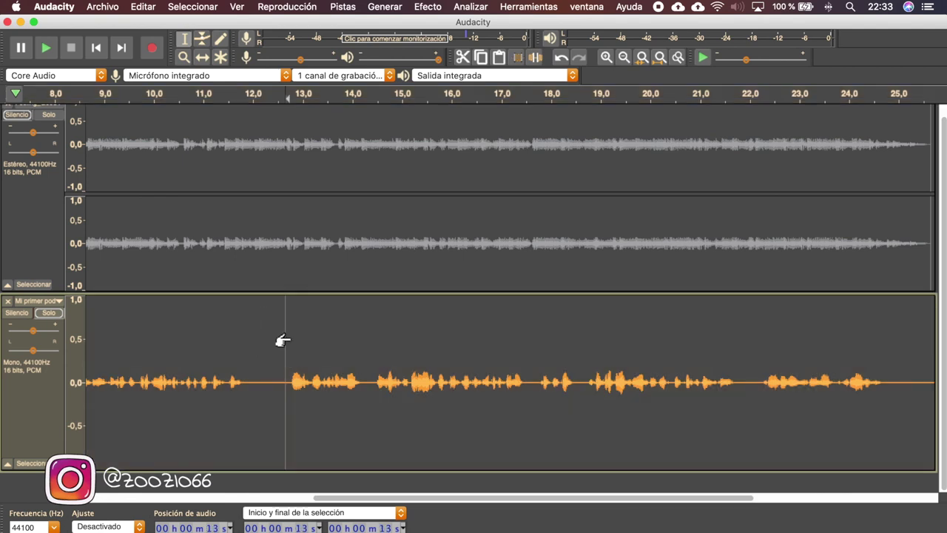
click(256, 345)
key(space)
drag(250, 361, 284, 367)
key(space)
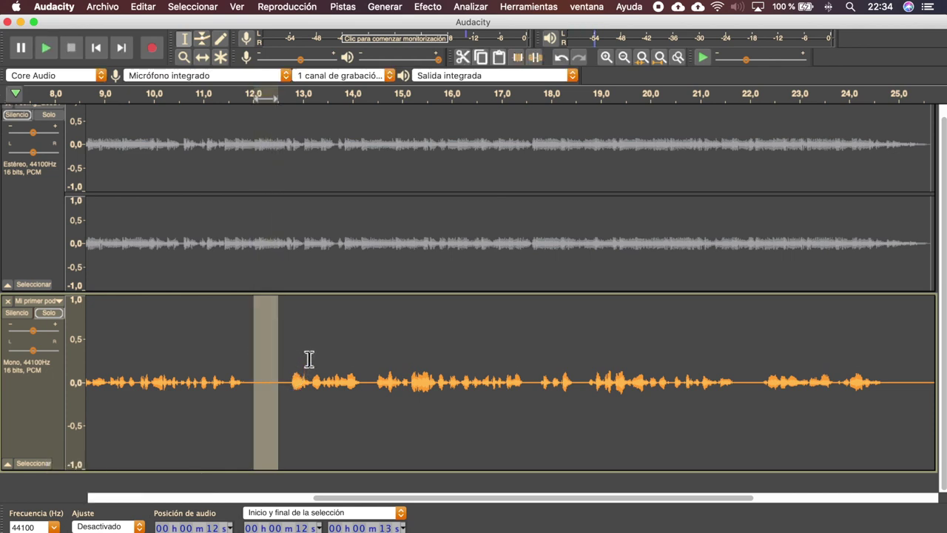
click(303, 353)
key(super+3)
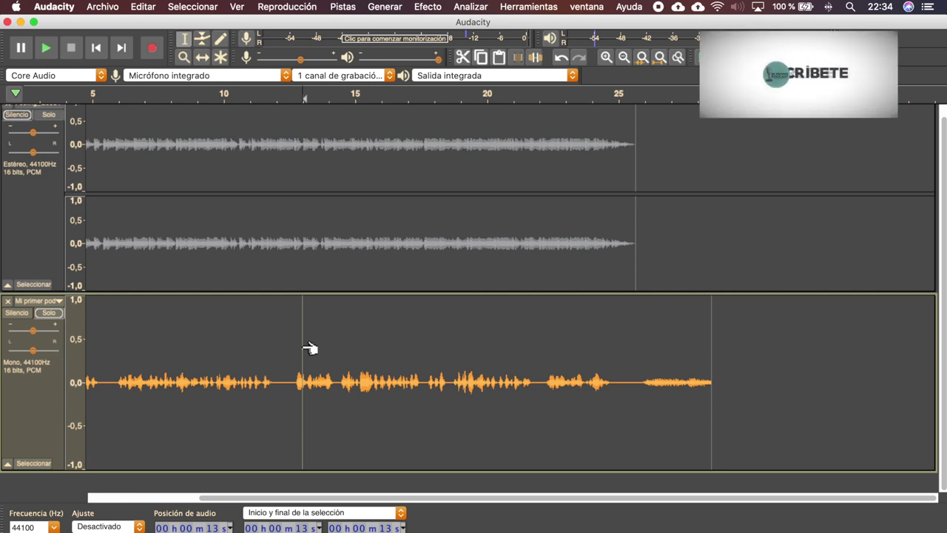
drag(277, 335, 621, 346)
click(617, 344)
drag(295, 349, 606, 342)
drag(289, 329, 624, 336)
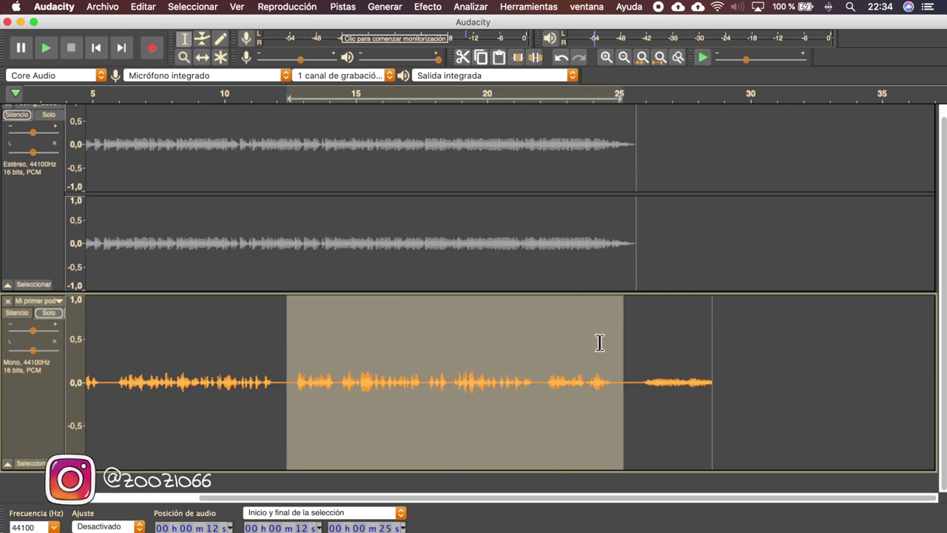
click(318, 345)
drag(284, 343, 625, 349)
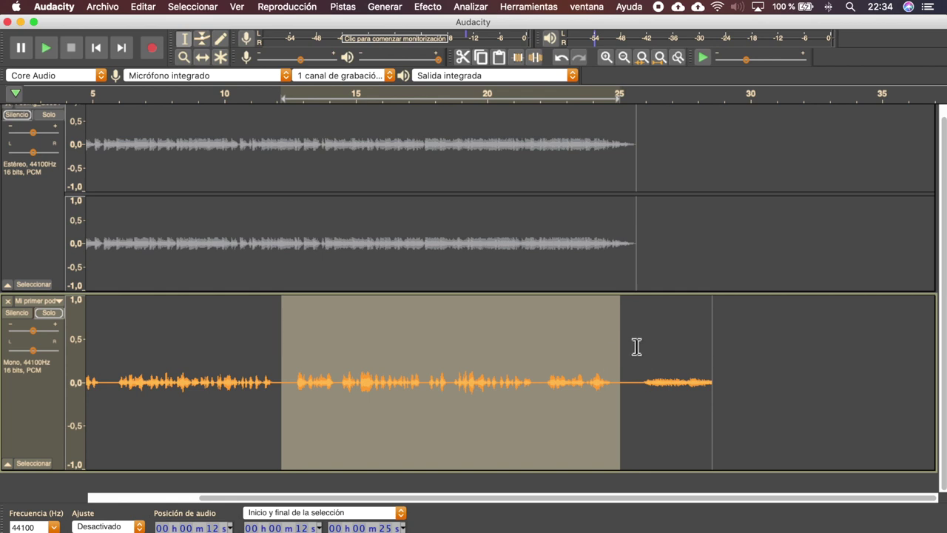
click(632, 344)
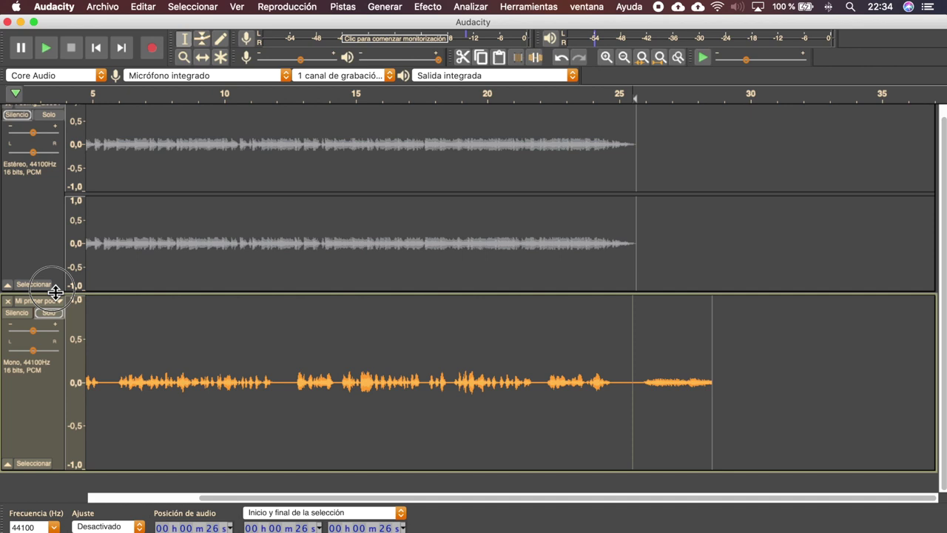
Reduce the height of the music track so that both tracks fit in view from the start of the project
drag(27, 289, 32, 237)
scroll(192, 299, left, 3)
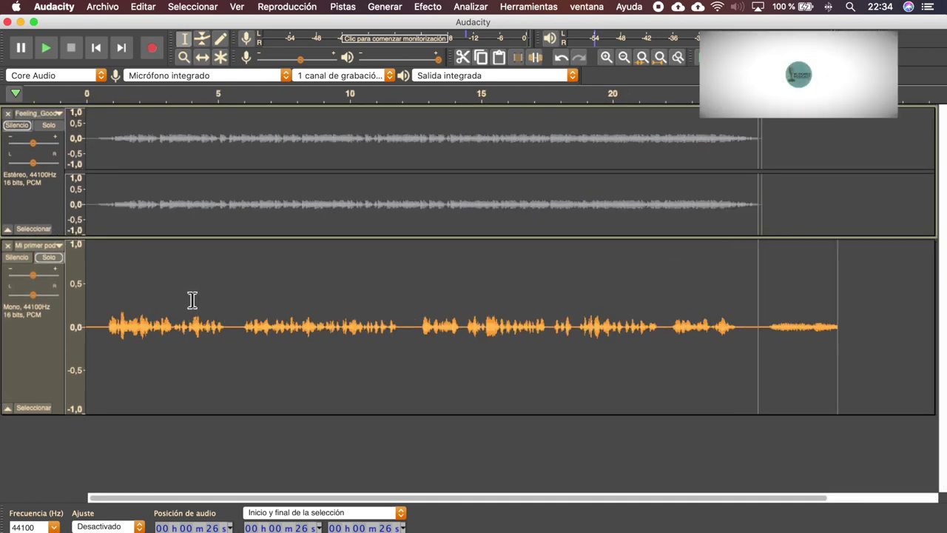
click(426, 7)
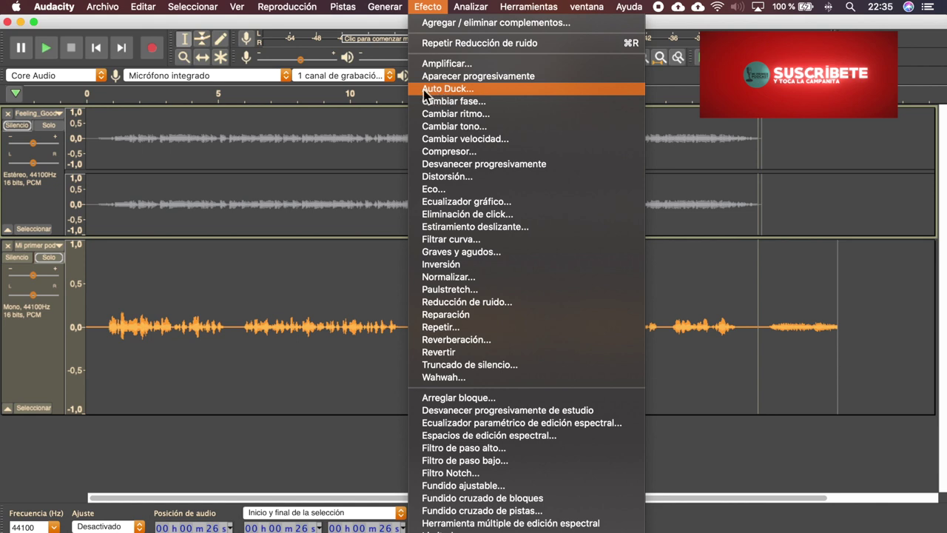
click(324, 281)
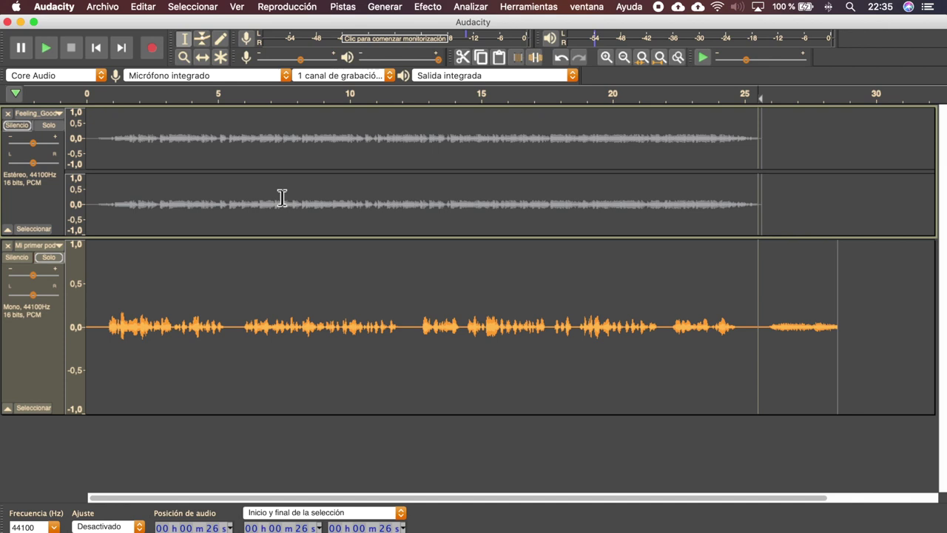
Unmute the music track, turn off solo on the voice track, and play the mix from near the start
click(16, 131)
click(18, 125)
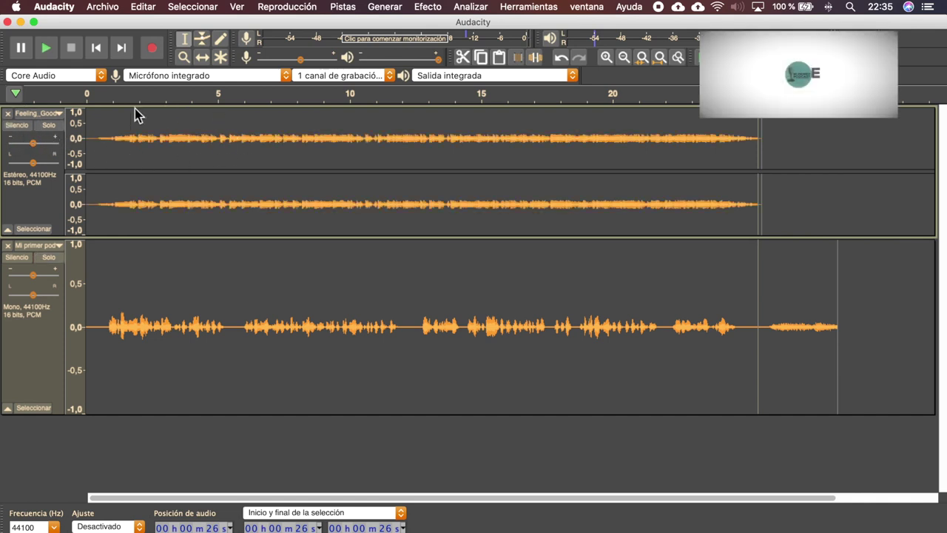
click(99, 94)
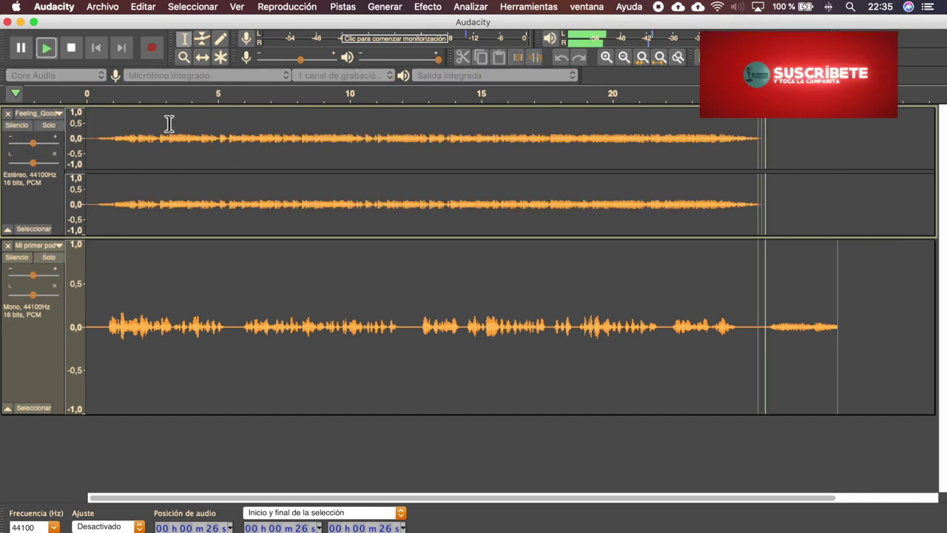
key(space)
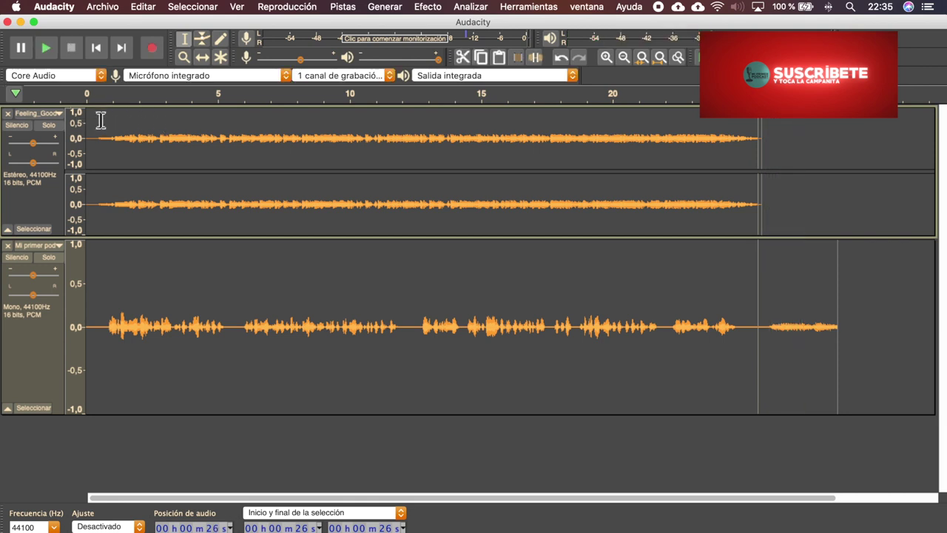
click(101, 121)
key(space)
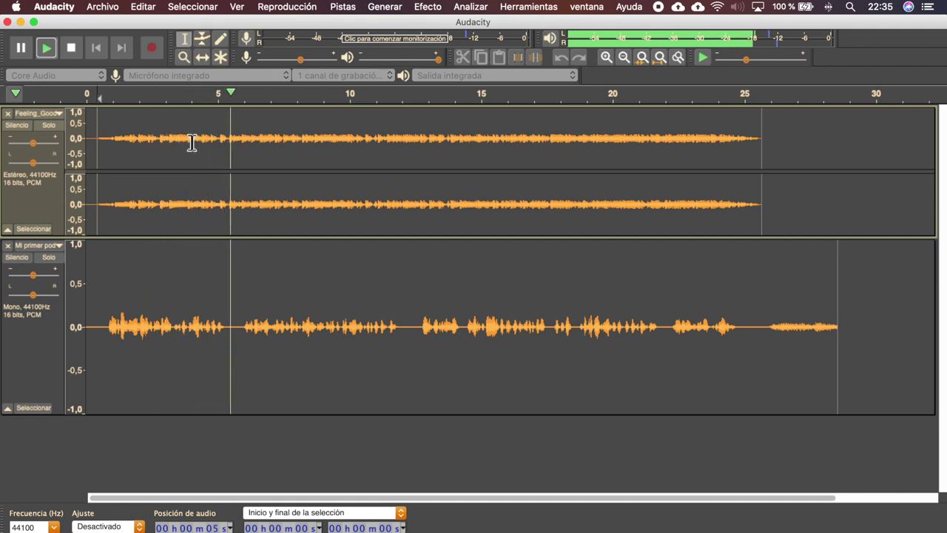
Stop the playback and try to run Auto Duck with only the cursor placed at about 12 s in the music track
key(space)
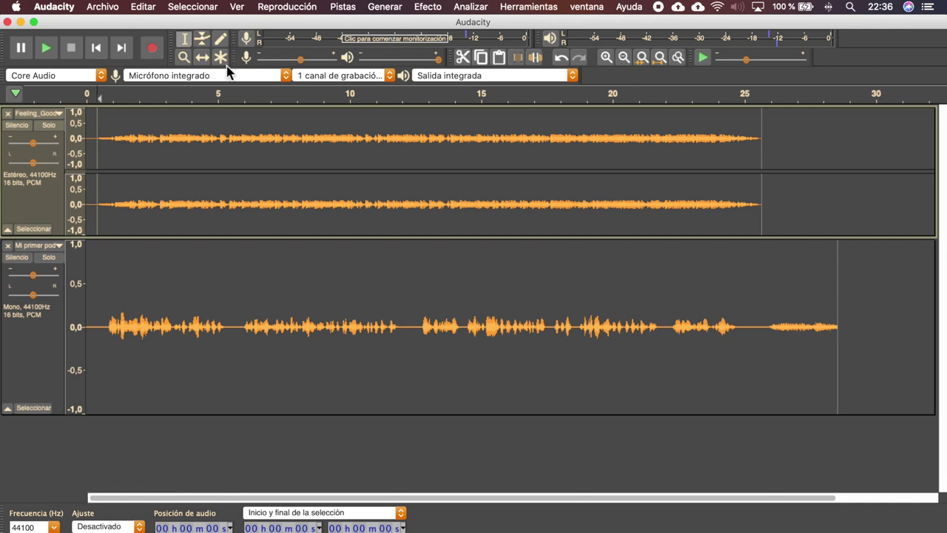
click(50, 117)
click(346, 122)
click(402, 124)
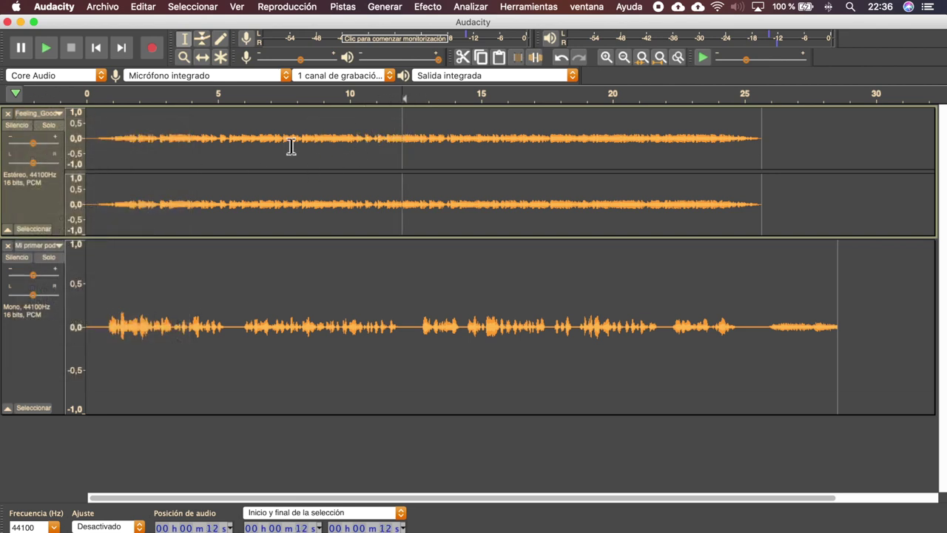
click(427, 9)
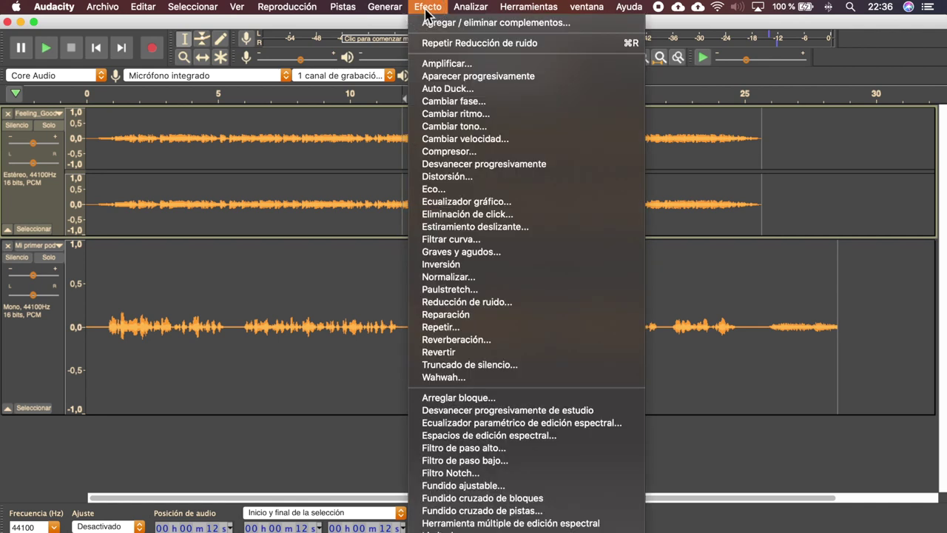
click(448, 93)
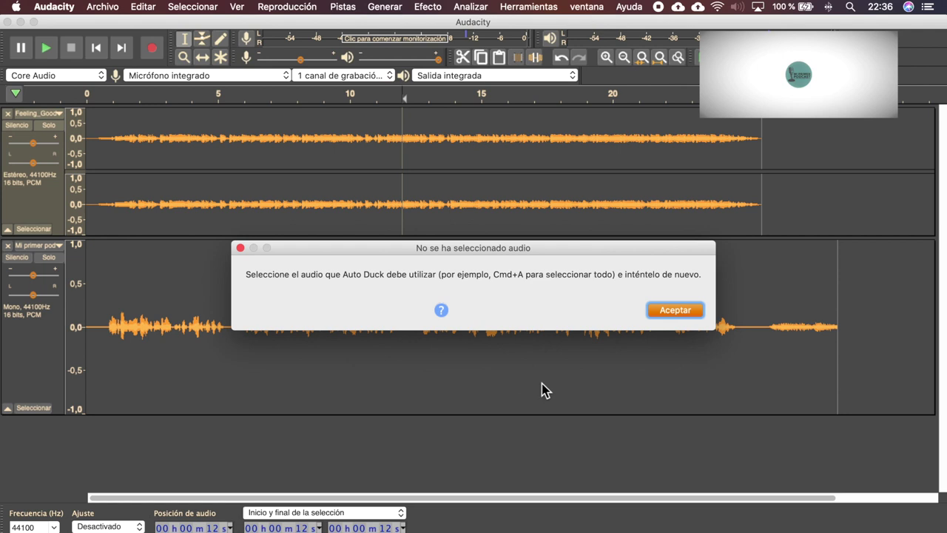
click(674, 310)
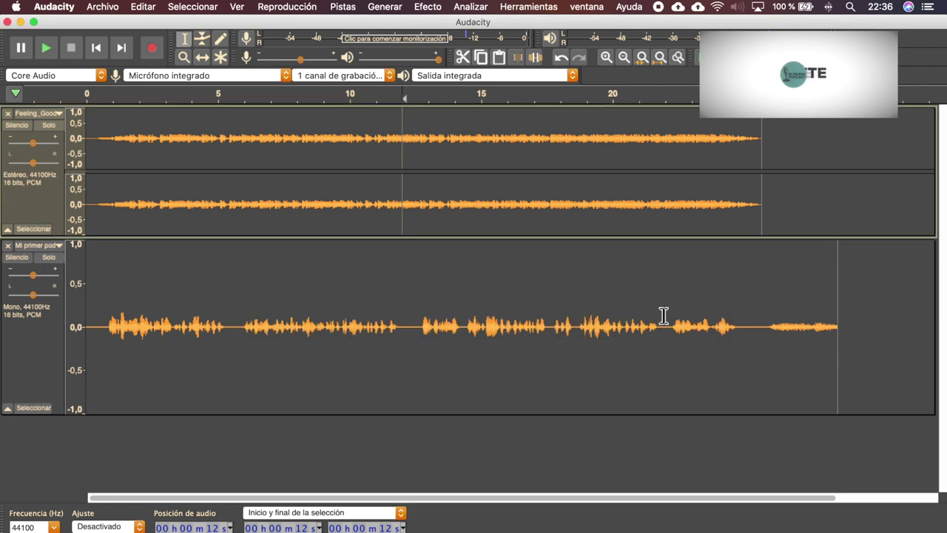
Select the whole music track and apply Auto Duck with -12 dB duck amount, 1 s maximum pause, 0.5 s outer fades and -30 dB threshold
click(39, 211)
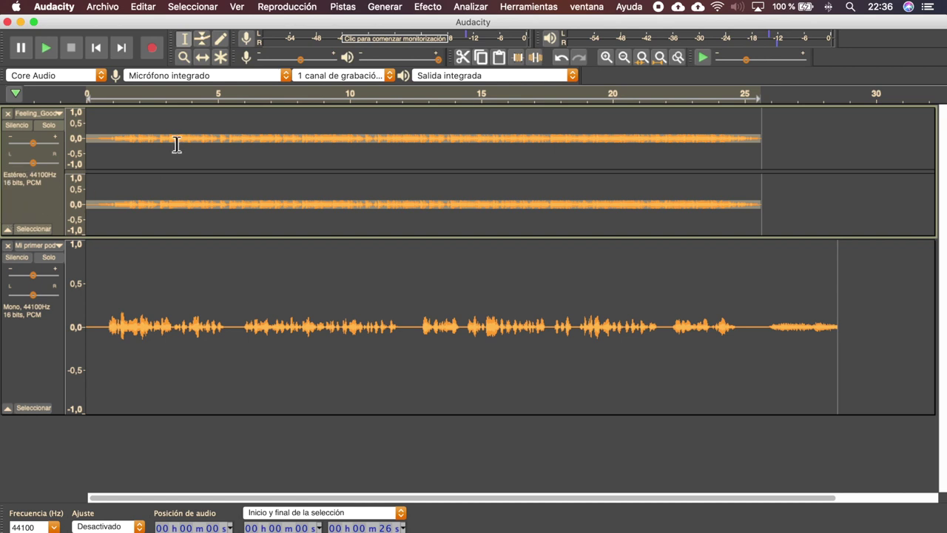
click(427, 8)
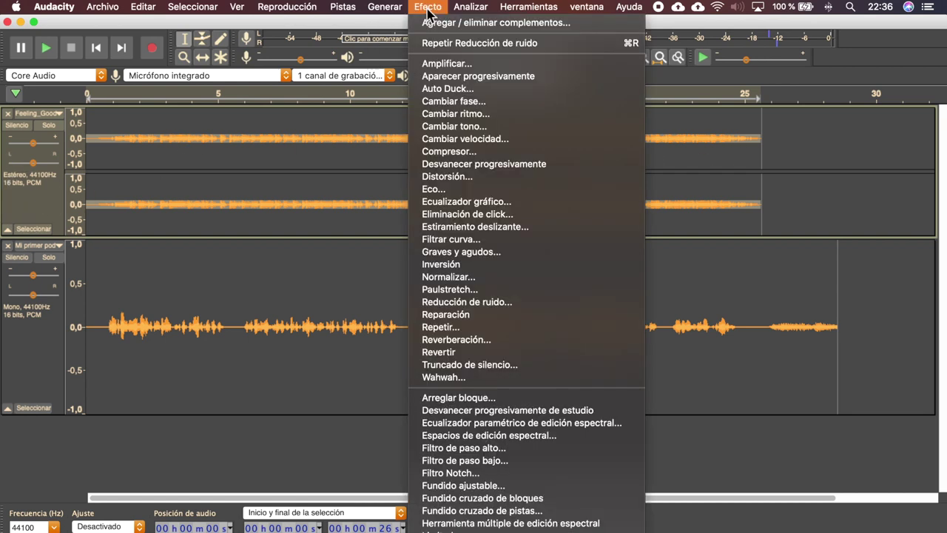
click(447, 90)
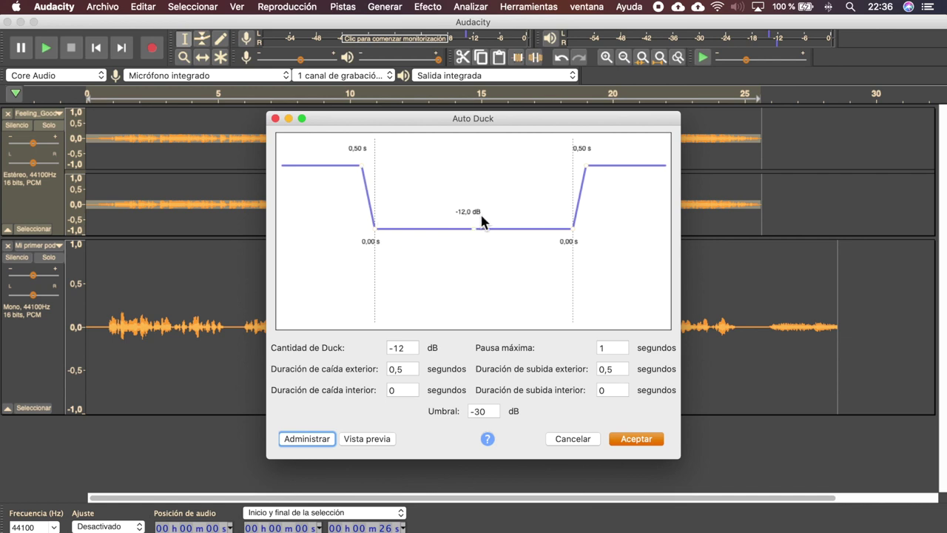
click(631, 438)
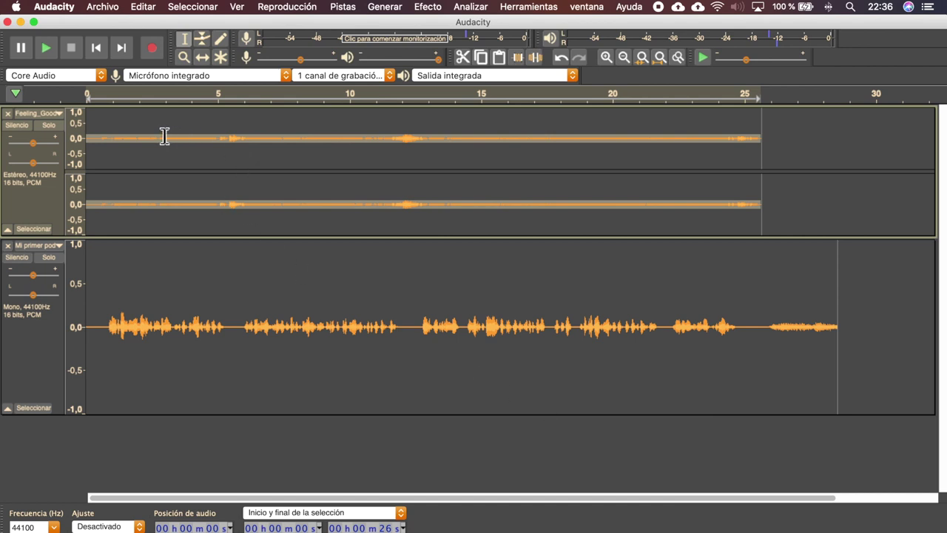
Play the ducked mix twice from the start of the project to check the music level under the voice
click(96, 47)
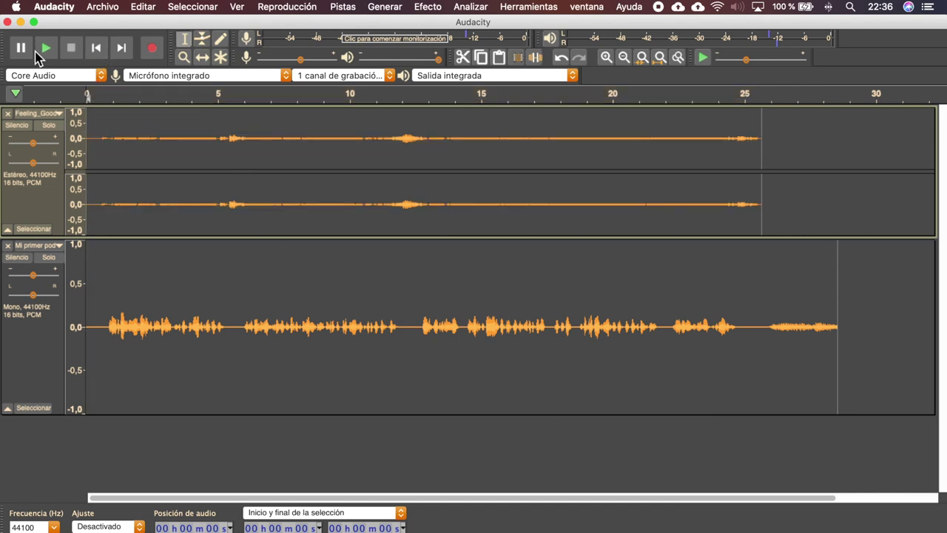
click(45, 47)
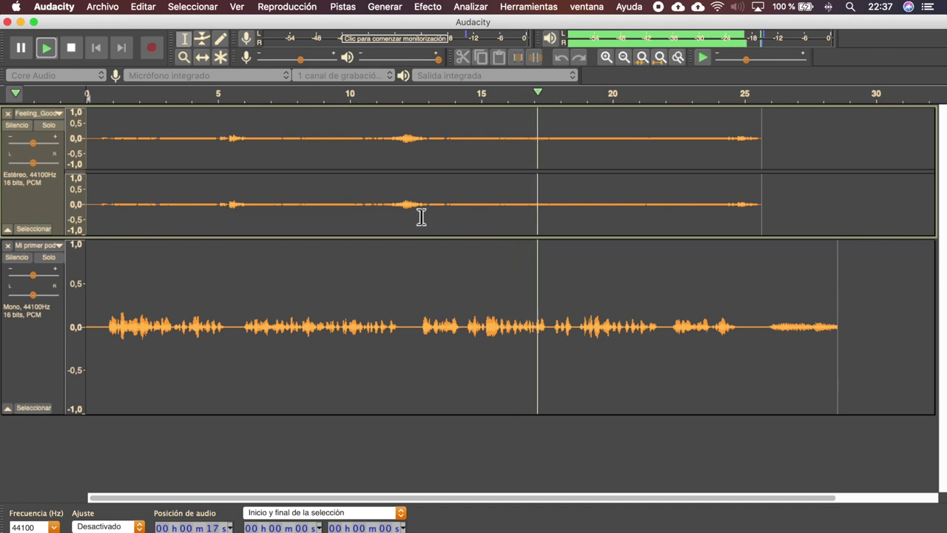
key(space)
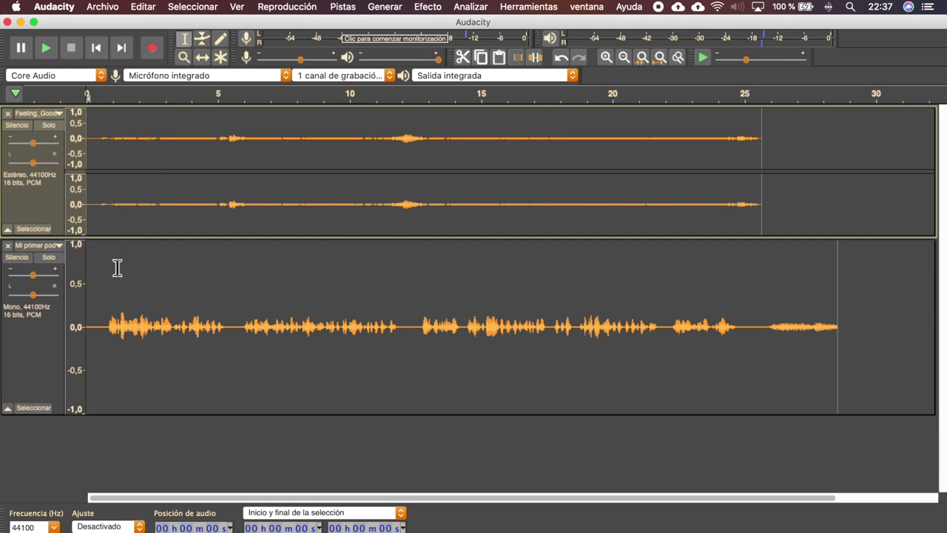
key(space)
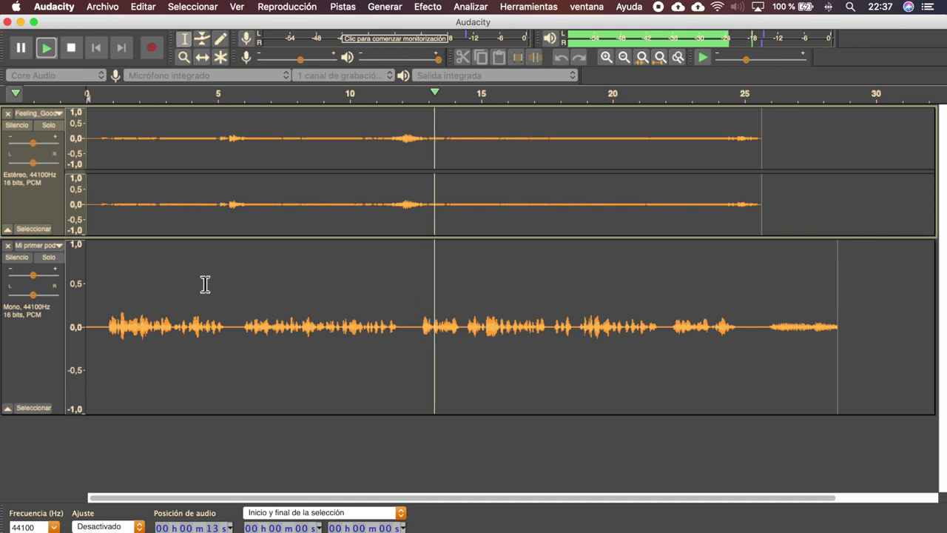
key(space)
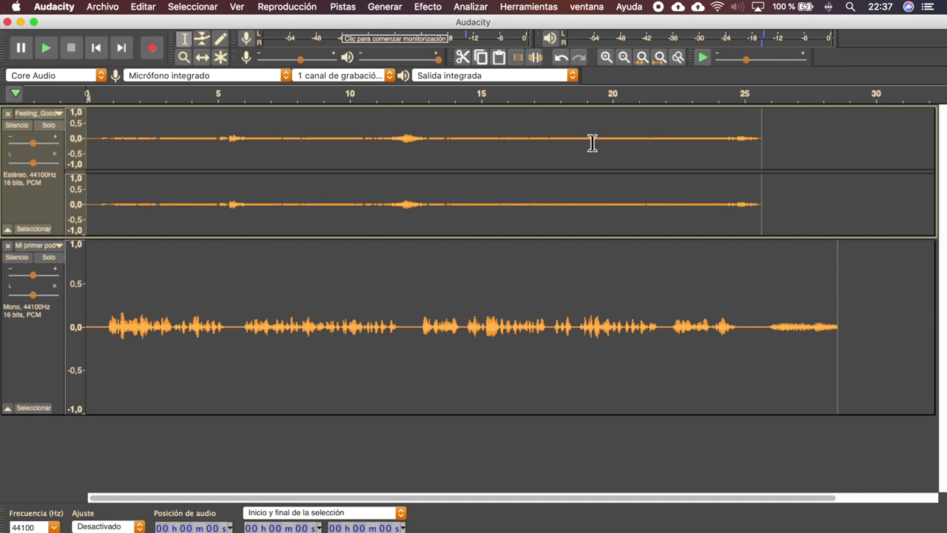
Select the whole voice track, and narrow the selection to the passage from about 6 s to 12 s
click(752, 306)
click(869, 301)
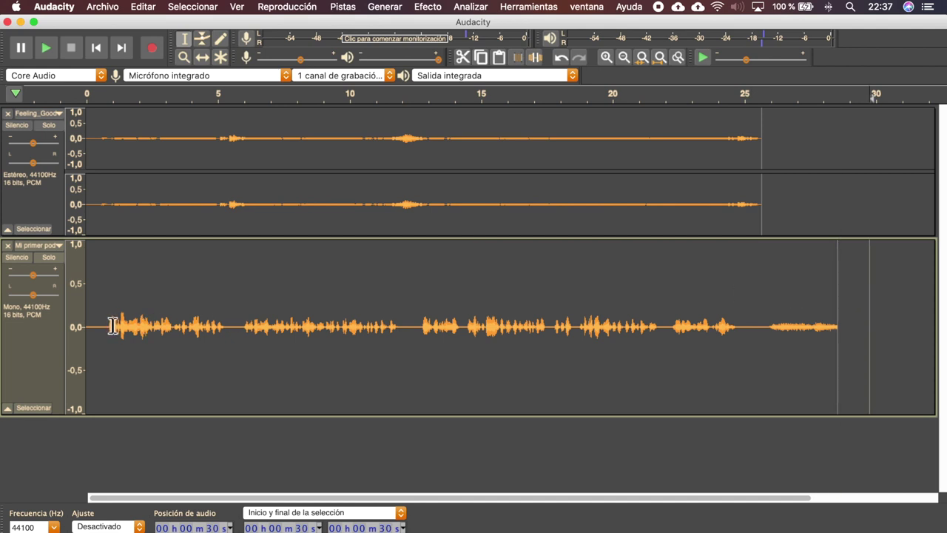
click(845, 310)
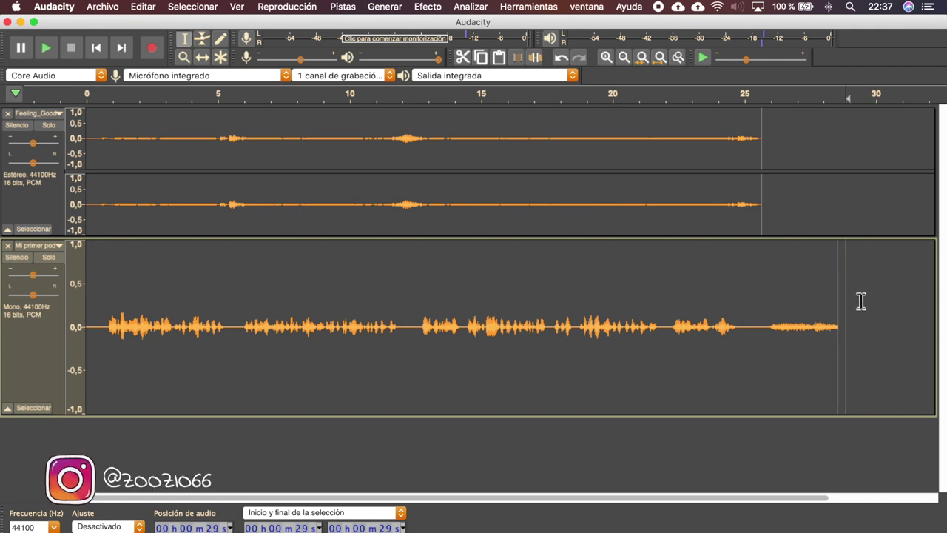
click(33, 360)
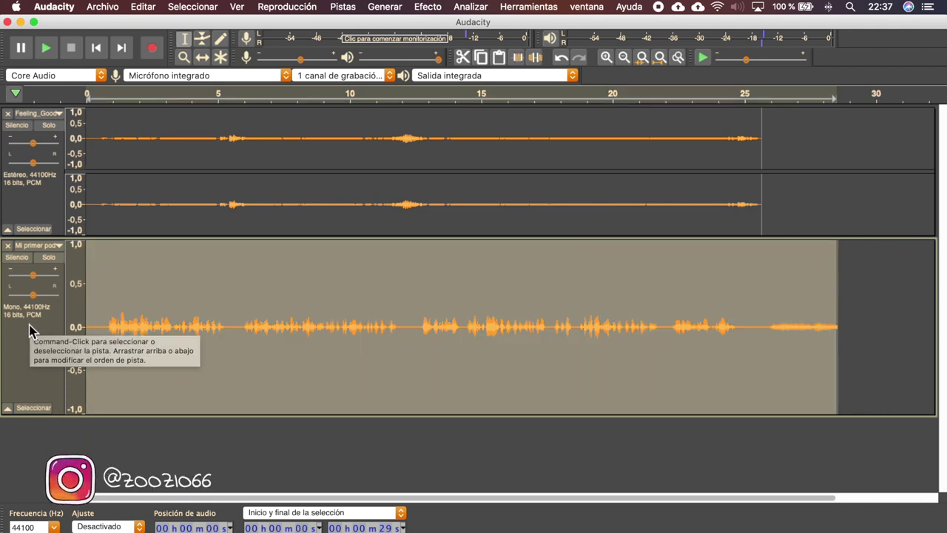
click(353, 324)
drag(243, 320, 400, 318)
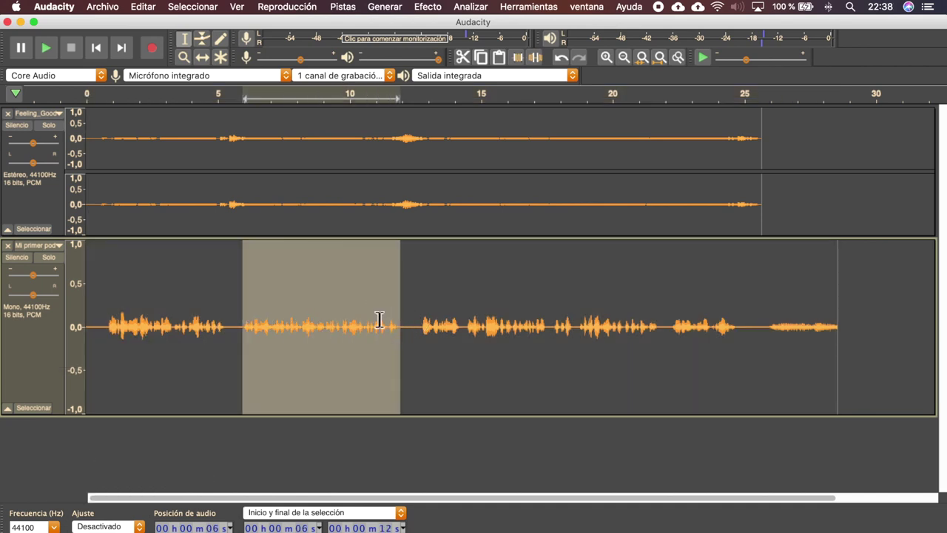
Select the whole voice track and normalize its peak amplitude to -4.0 dB with DC offset removal
click(31, 354)
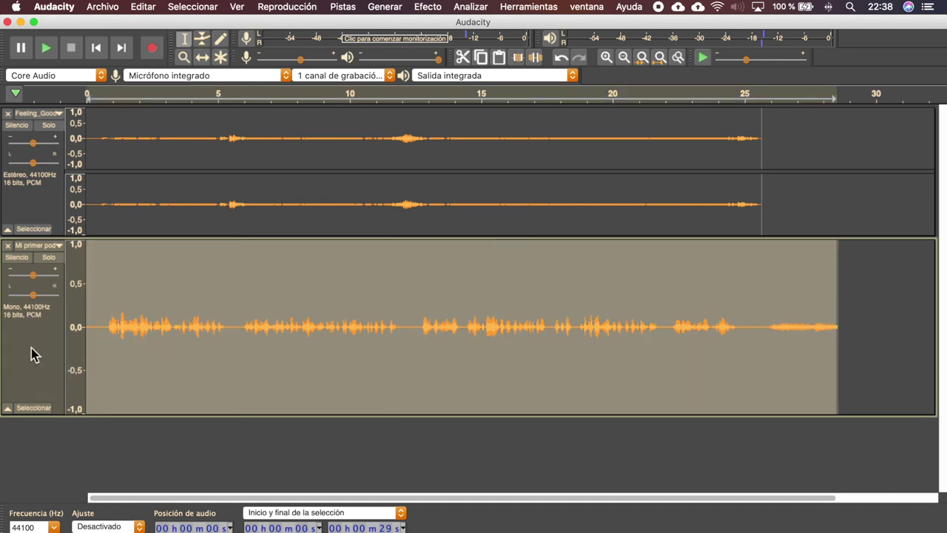
click(427, 7)
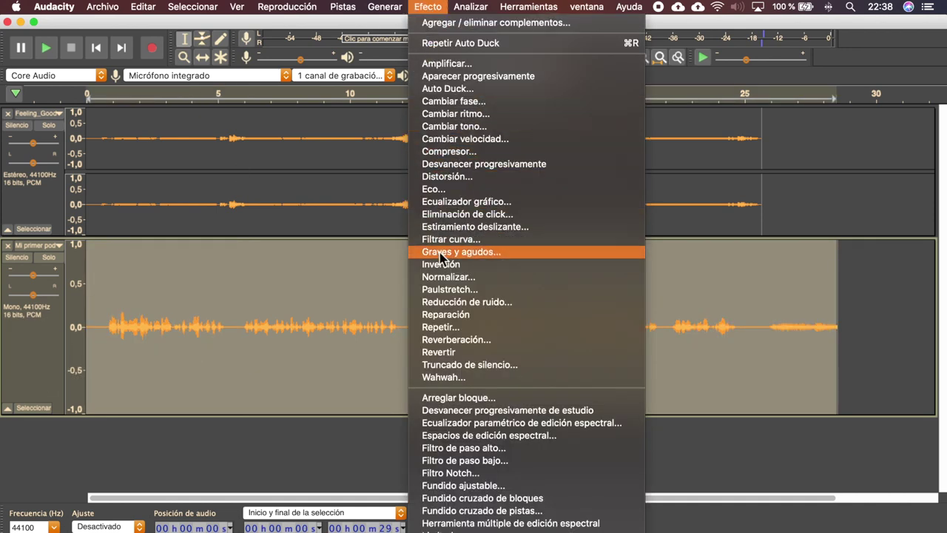
click(442, 277)
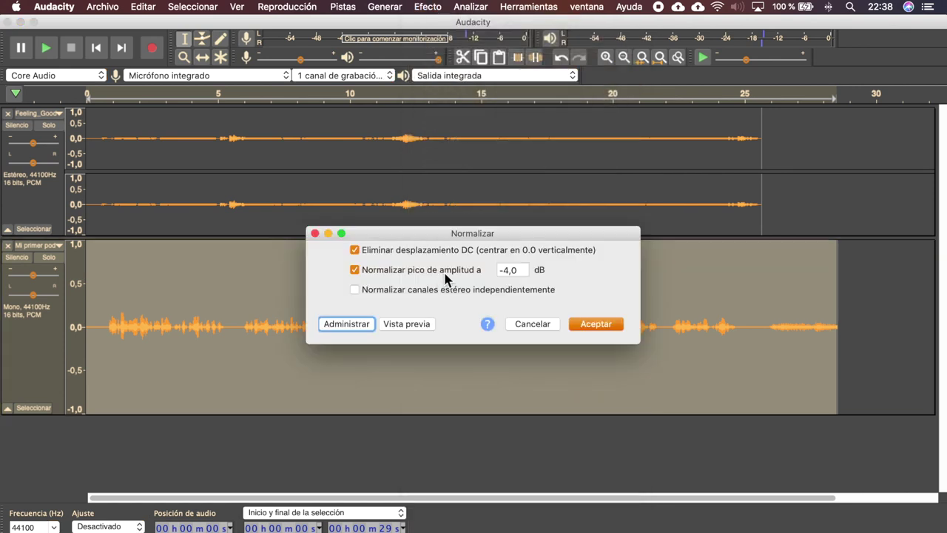
drag(486, 237, 650, 158)
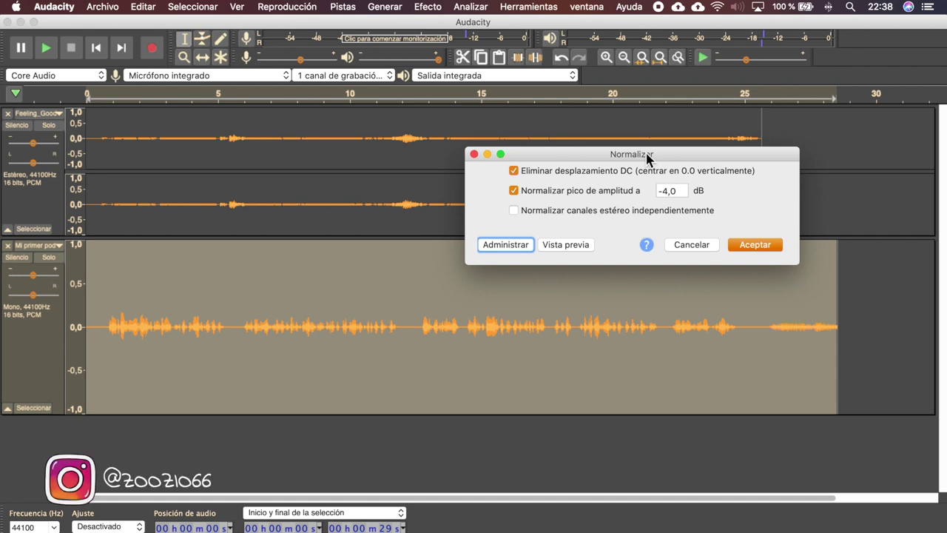
click(668, 192)
key(BackSpace)
text(1)
key(BackSpace)
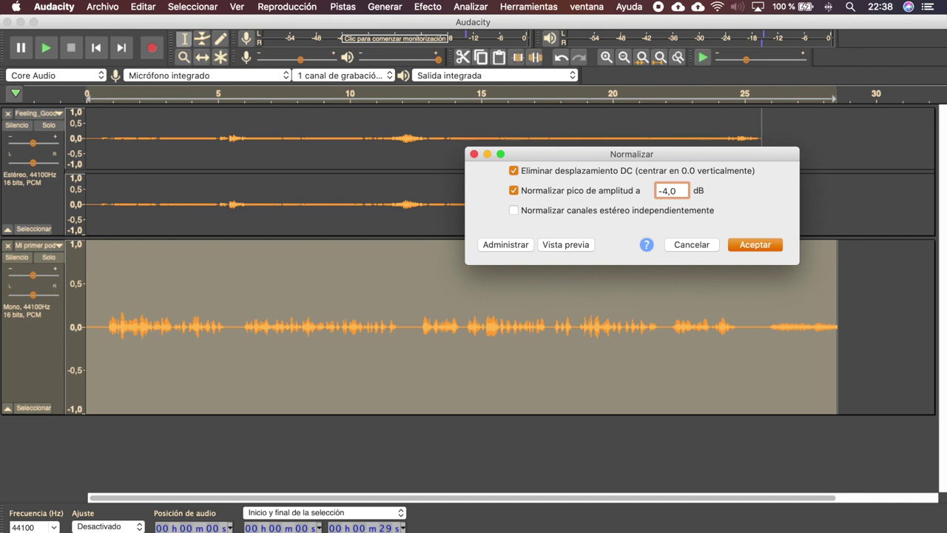
click(753, 244)
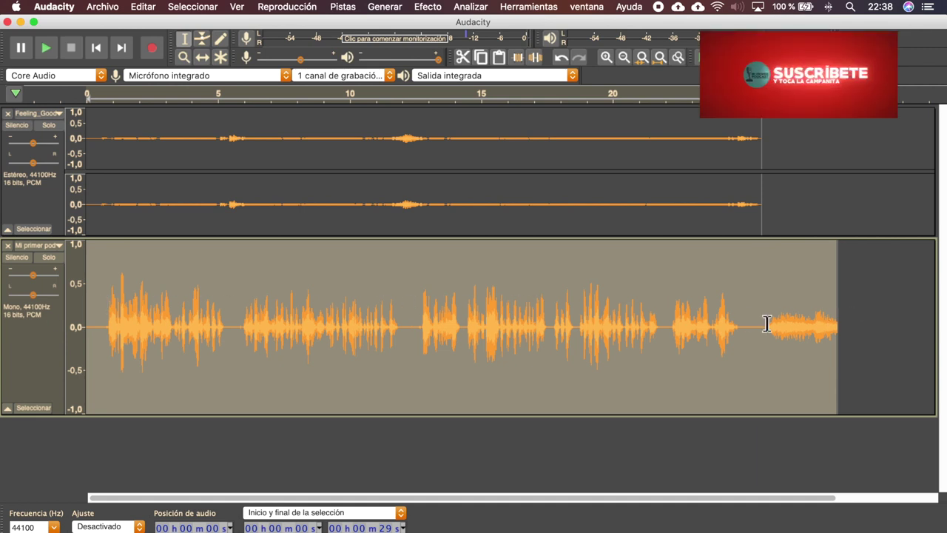
Play the mix from the start of the project to check the normalized voice against the music
click(878, 296)
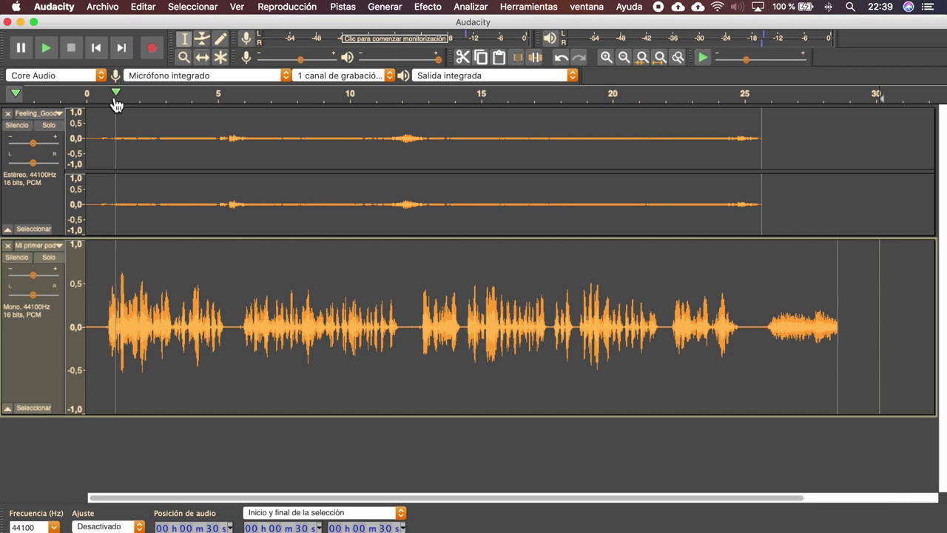
click(95, 48)
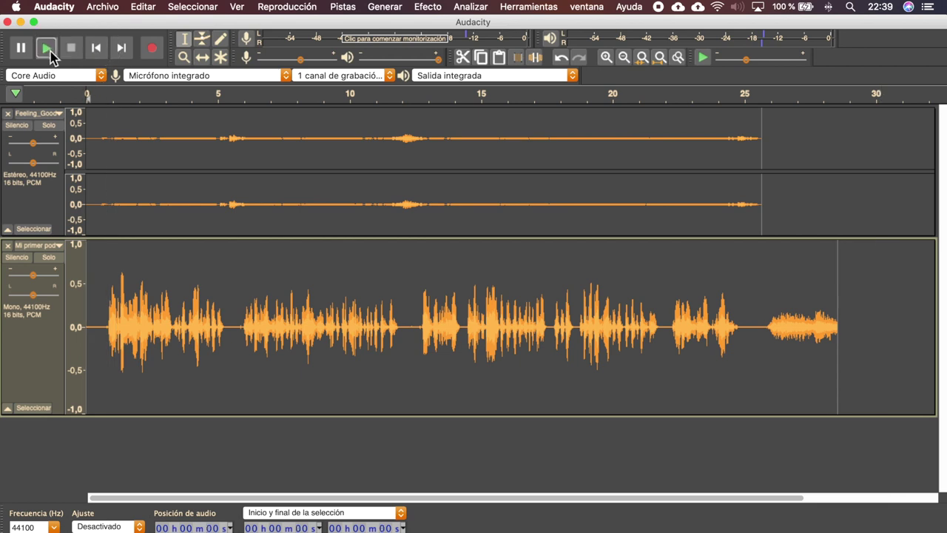
click(50, 51)
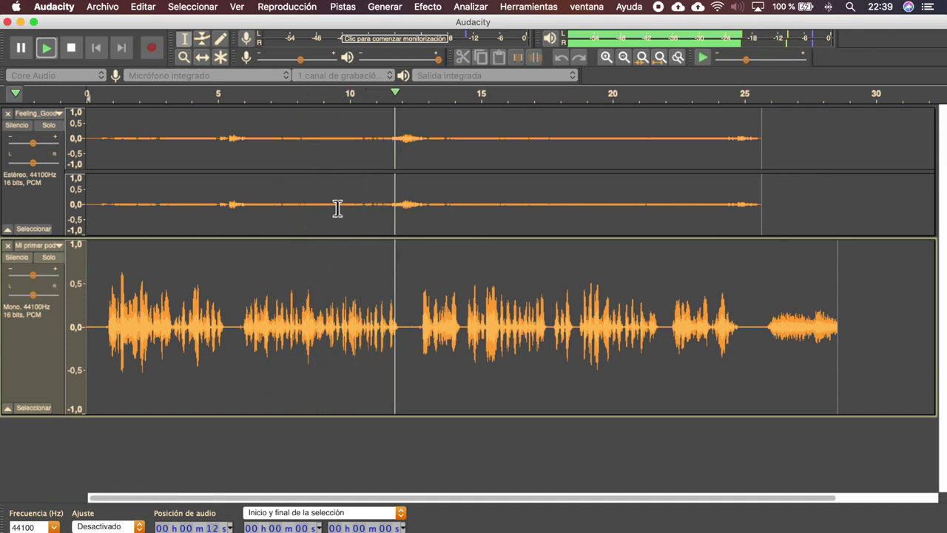
key(space)
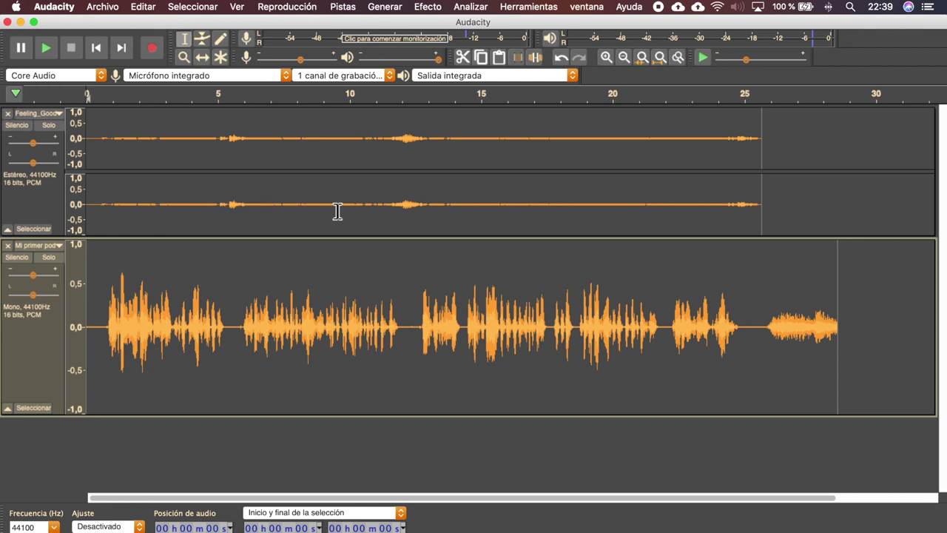
Select the voice track's full length, from about 29 s back to the start
click(872, 281)
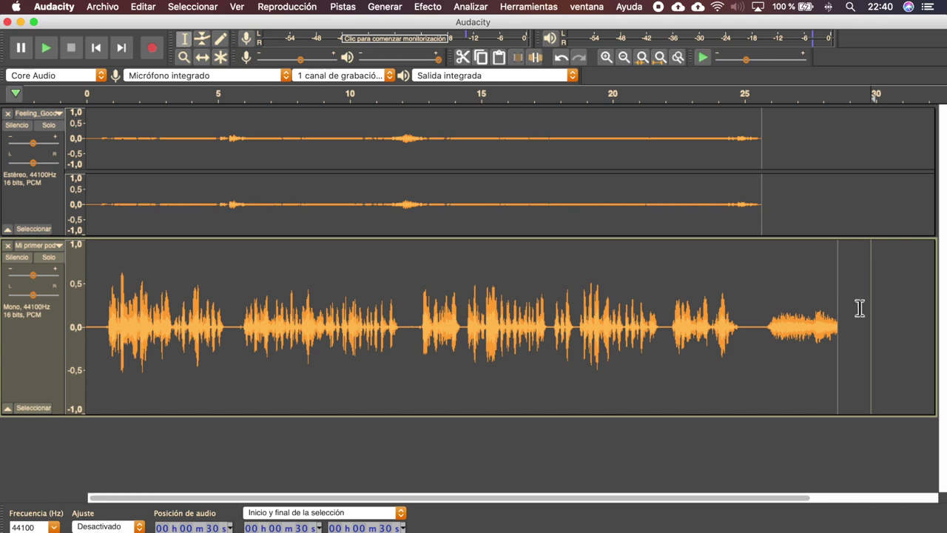
drag(854, 311, 3, 246)
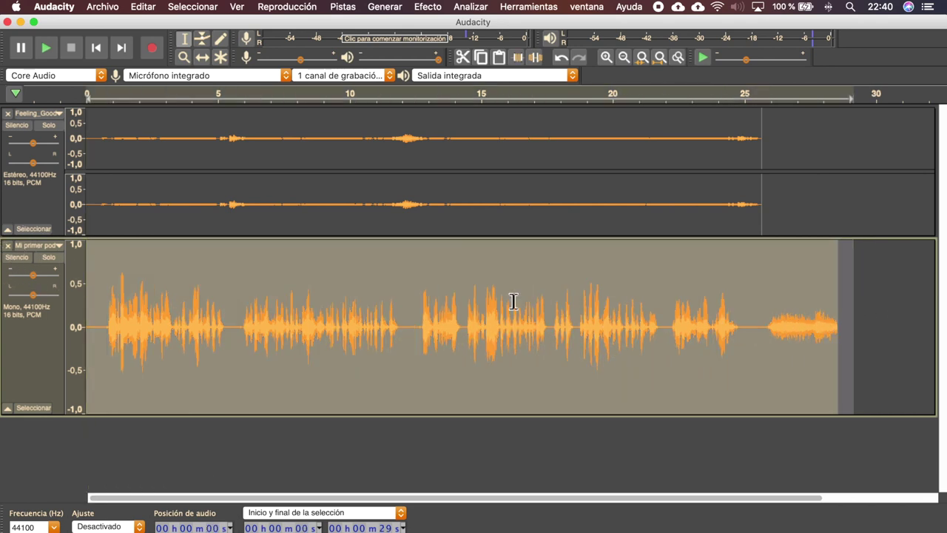
click(858, 262)
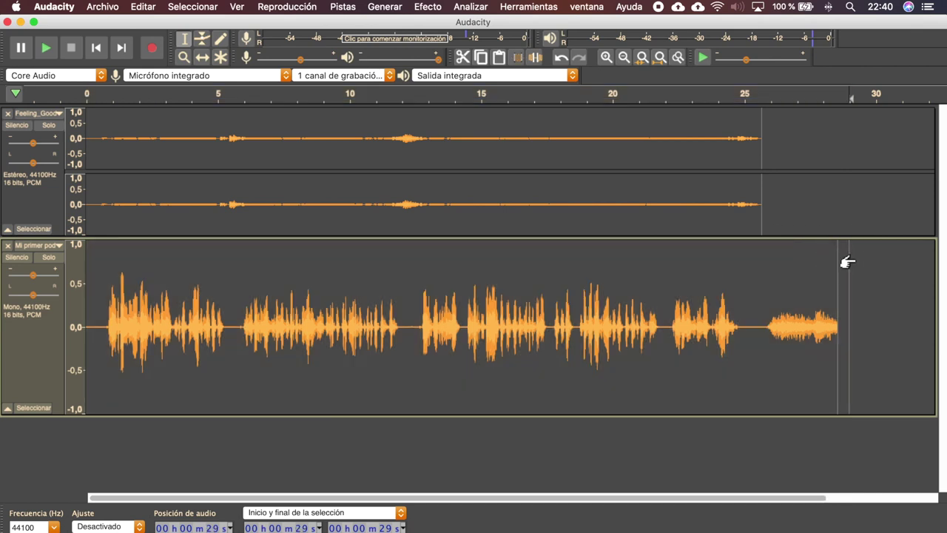
drag(851, 262, 56, 268)
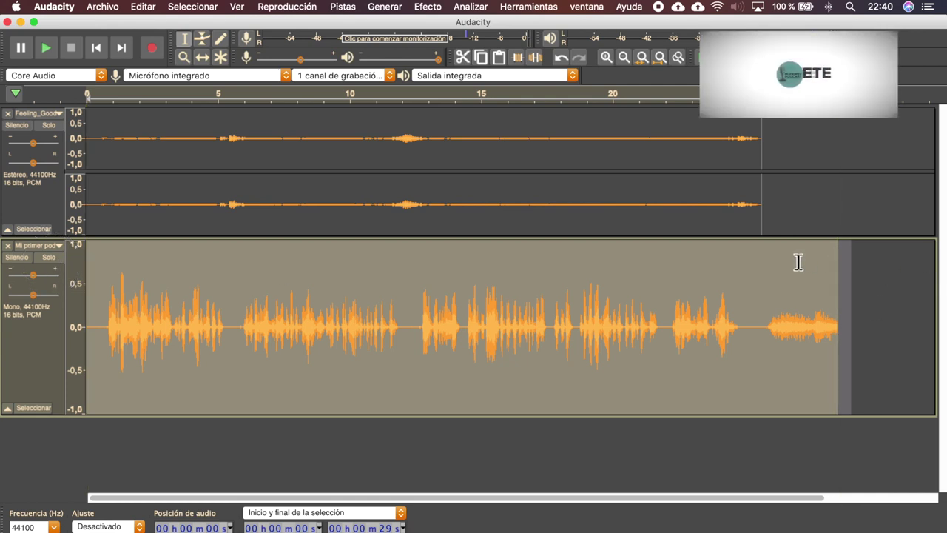
Start an MP3 export of the project and name the file "Mi Primer Podcast con Audacity.mp3"
click(97, 9)
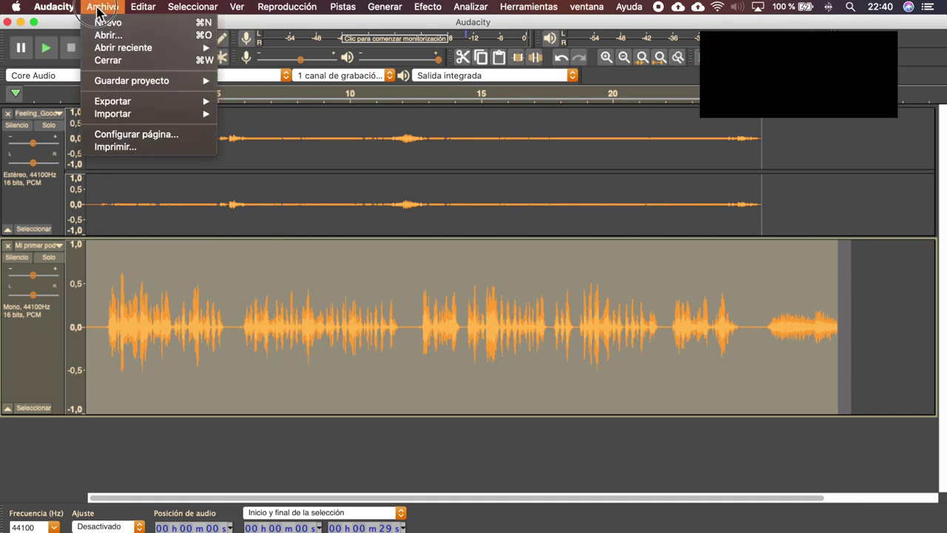
mouse_move(144, 87)
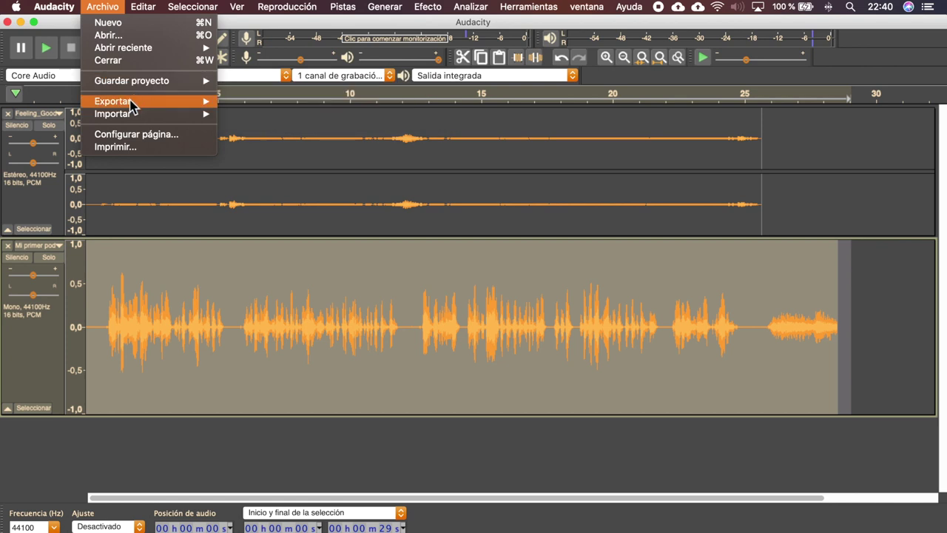
mouse_move(128, 107)
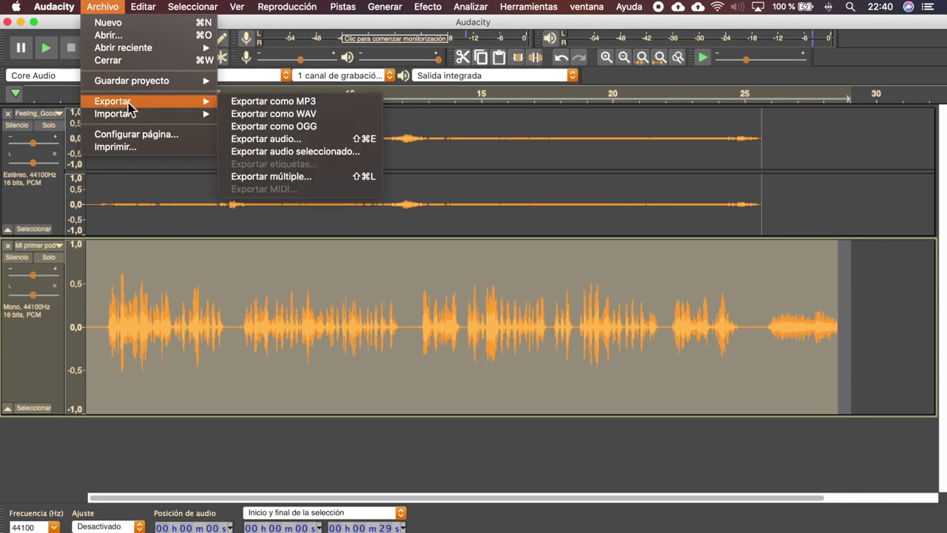
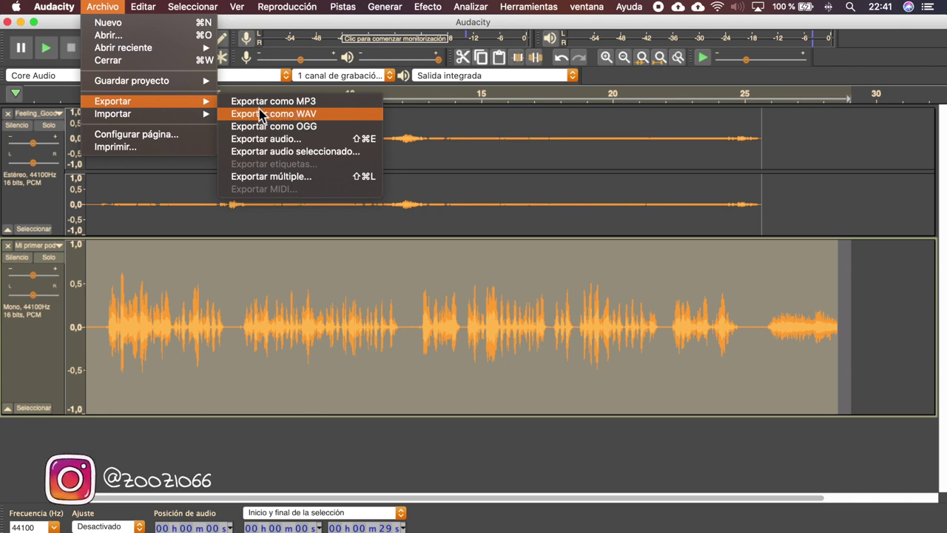
click(307, 102)
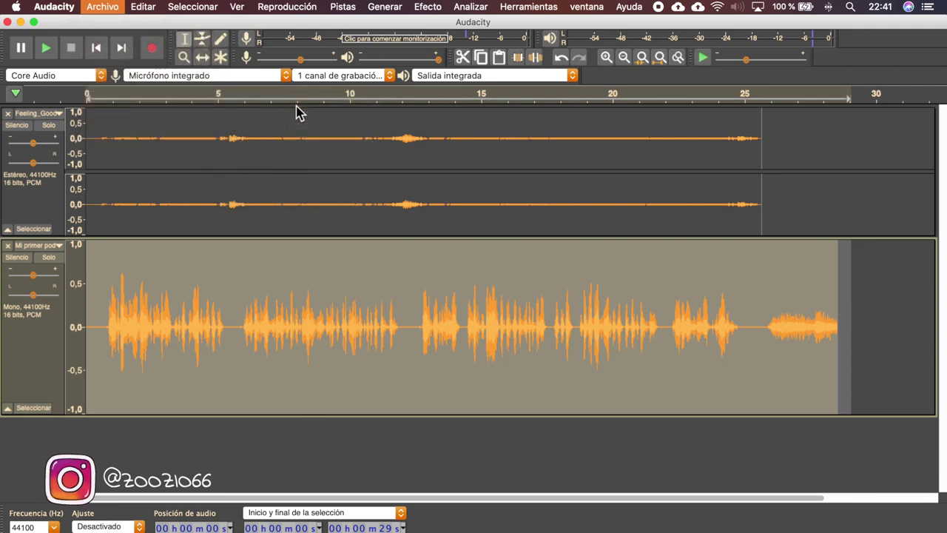
click(467, 131)
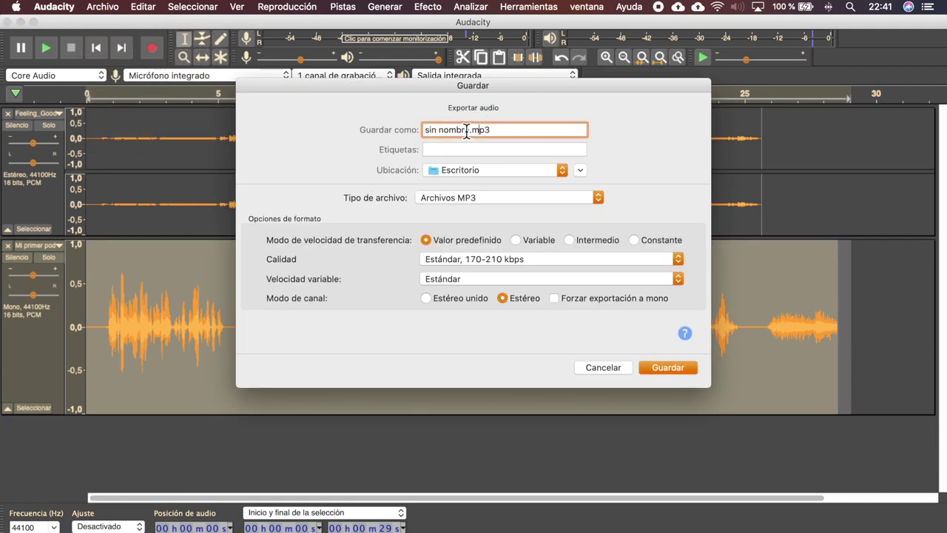
drag(471, 131, 389, 126)
text(Mi Primer Podcast con Audacity)
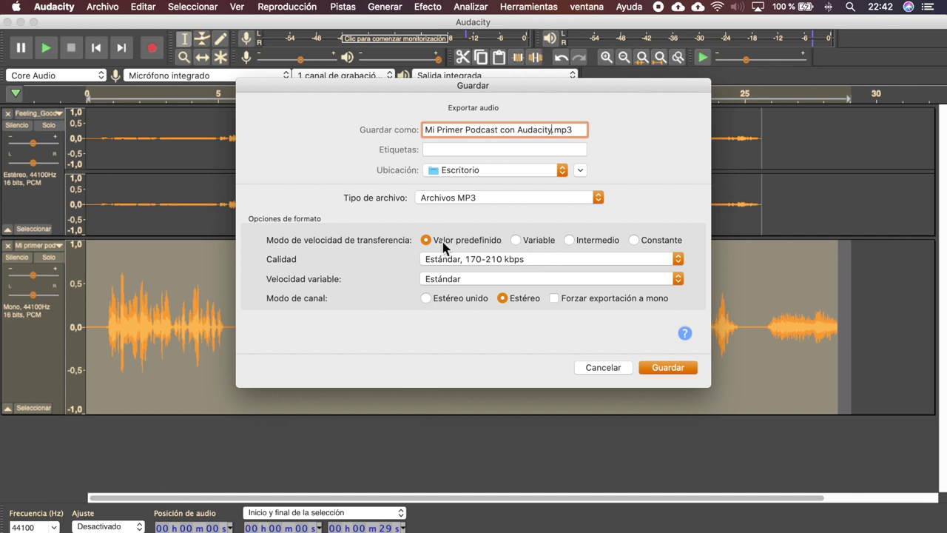
Set the preset bit rate mode with Estándar, 170-210 kbps quality, and save, accepting the mixdown to a single stereo file
click(641, 244)
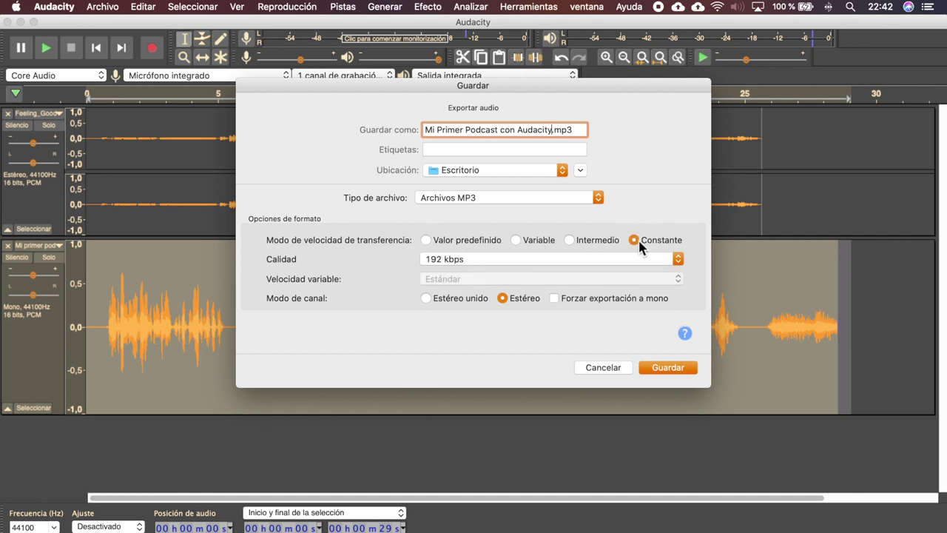
click(458, 241)
click(429, 261)
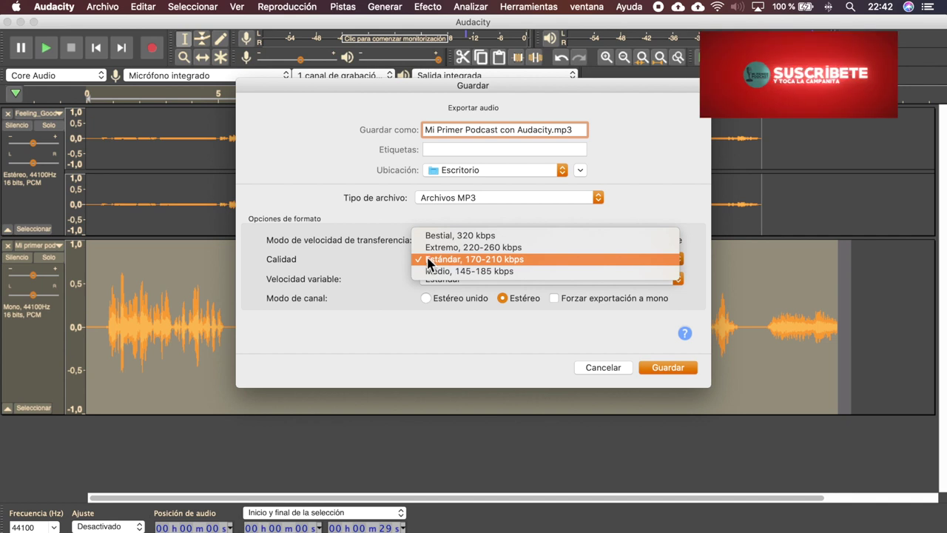
click(481, 260)
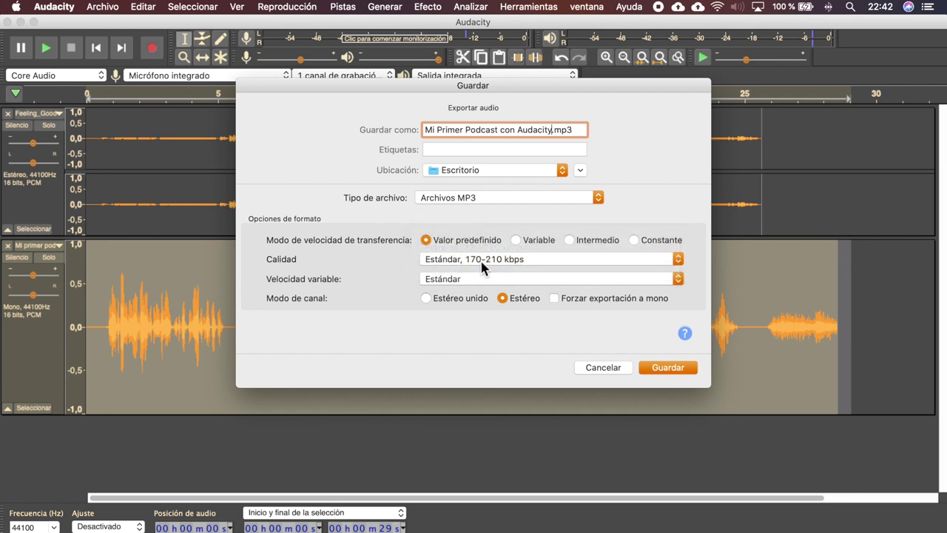
click(447, 281)
click(391, 274)
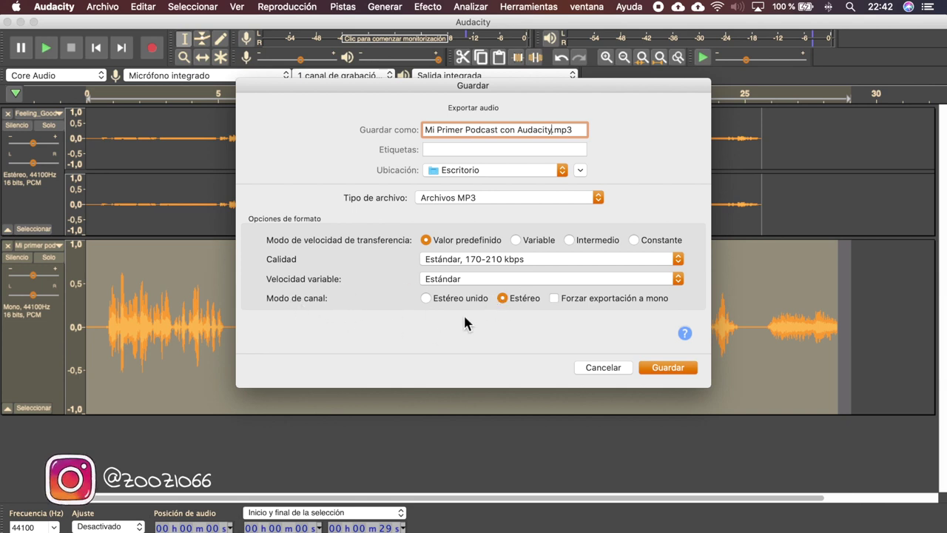
click(671, 369)
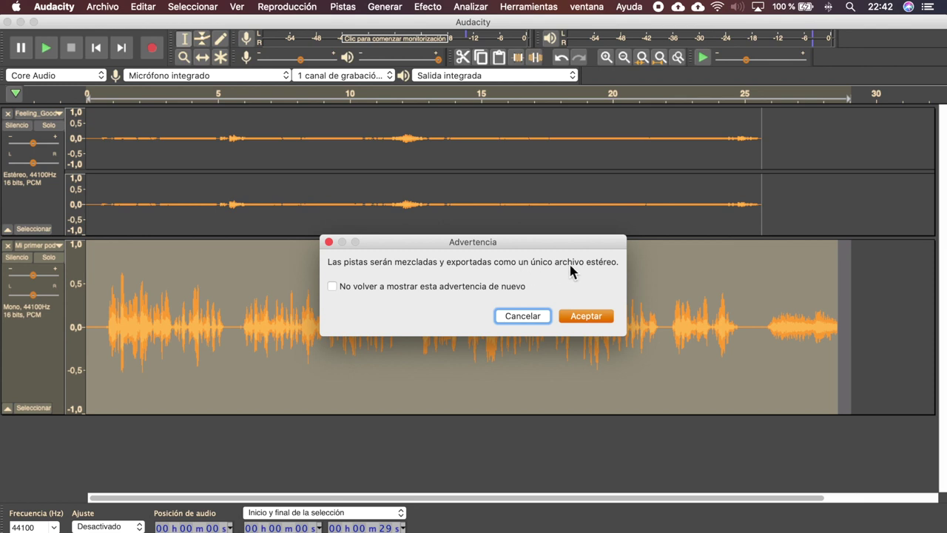
click(592, 316)
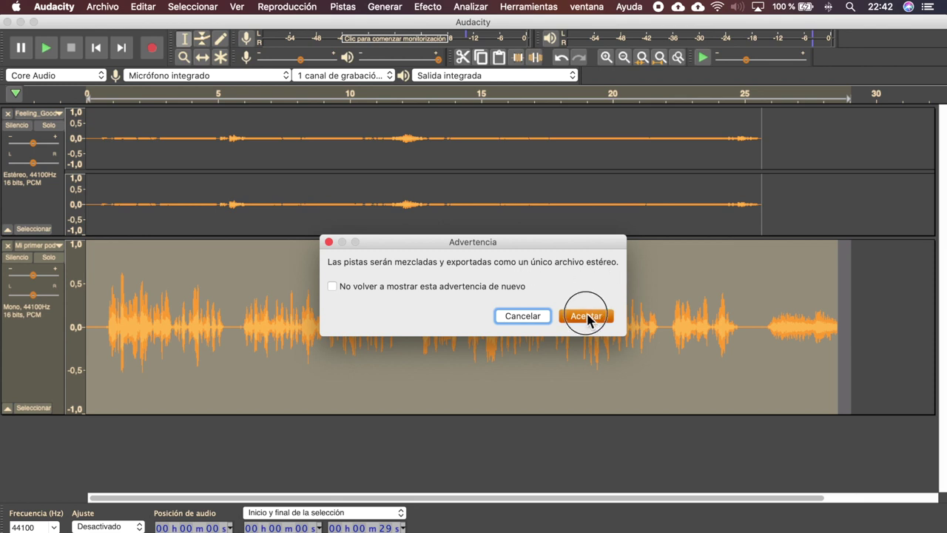
Fill in the metadata with artist "Mi Primer Podcast" and track name "Podcast 1 grabado con Audacity"
click(373, 193)
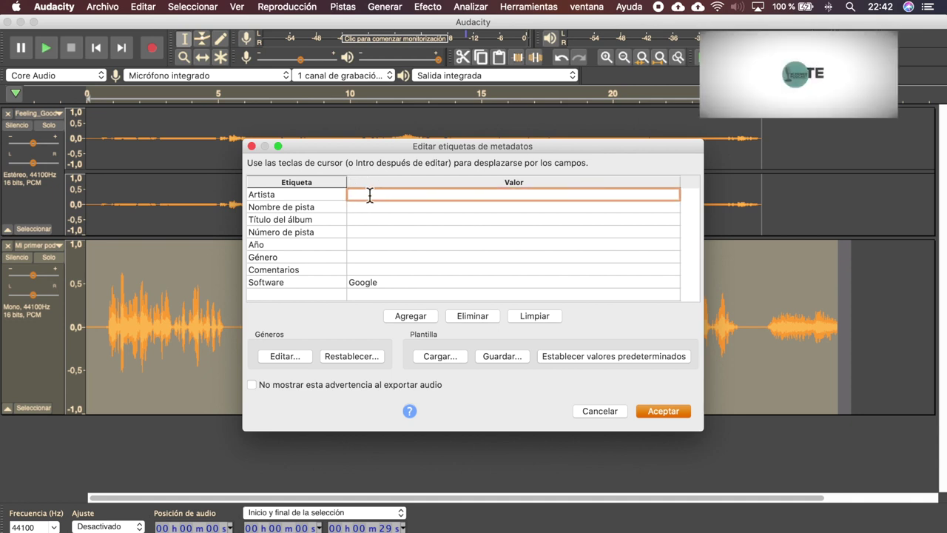
text(Mi Prime)
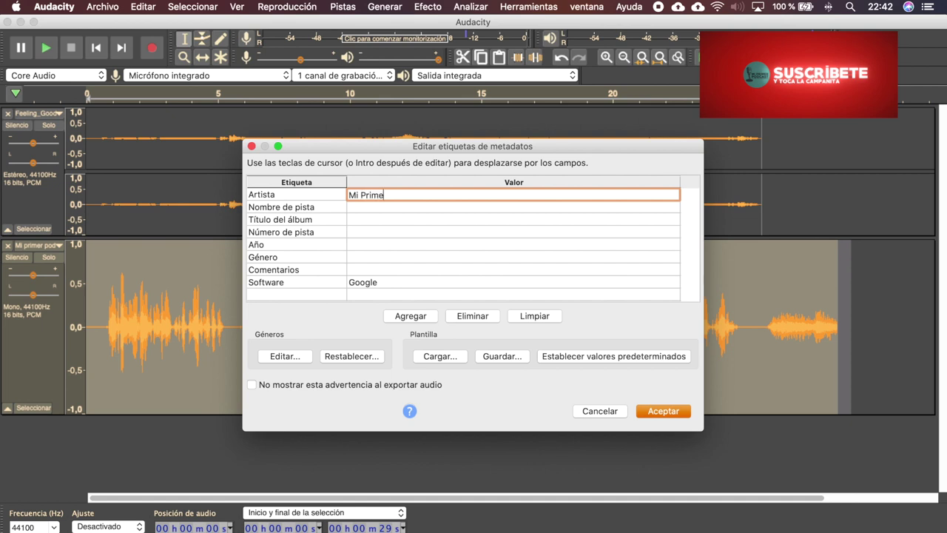
text(r Podcast)
click(373, 208)
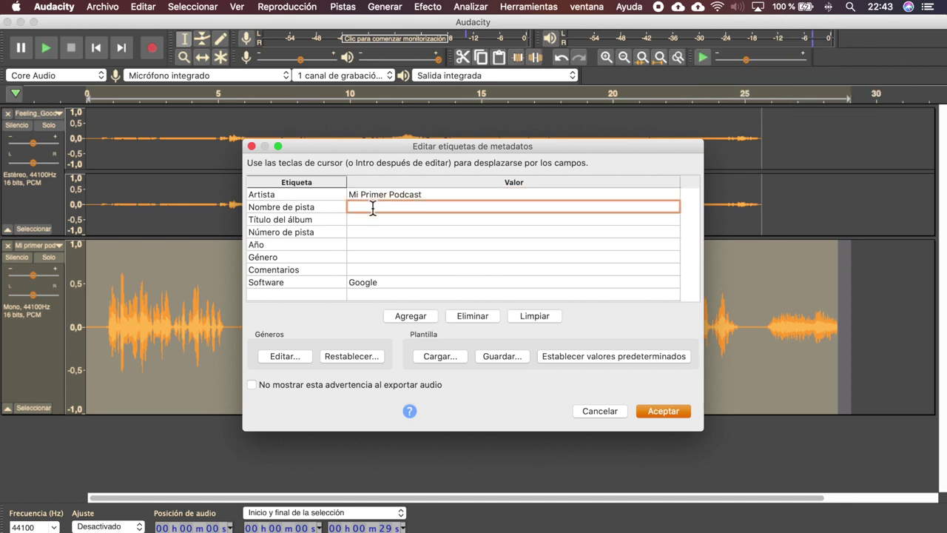
text(Podcast 1 grabado con Audacity)
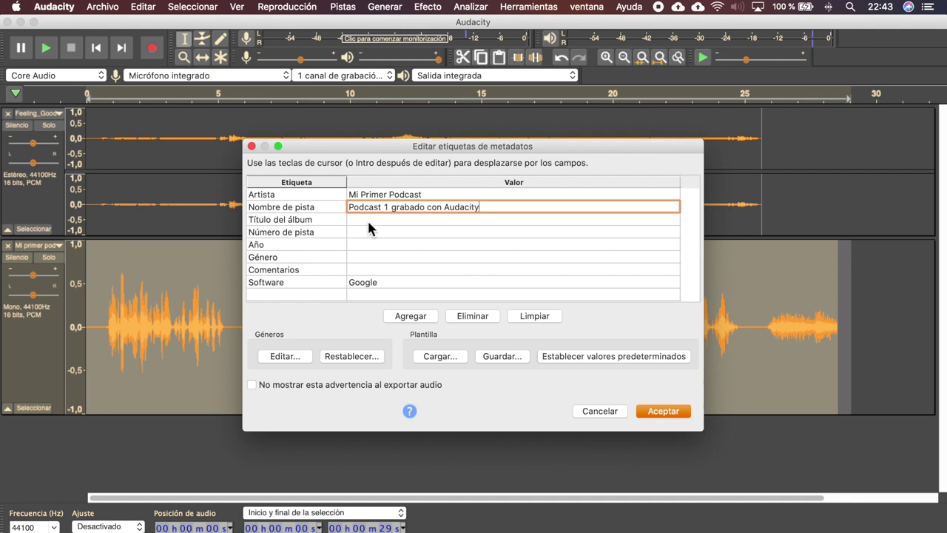
Set the metadata year to 2020, genre to Podcast and software to Audacity, and complete the MP3 export
click(368, 221)
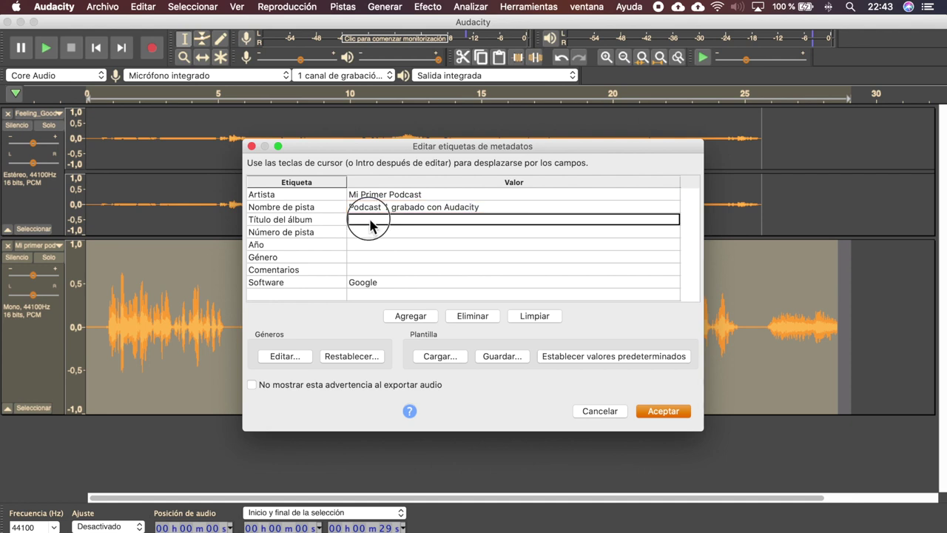
click(374, 232)
click(357, 243)
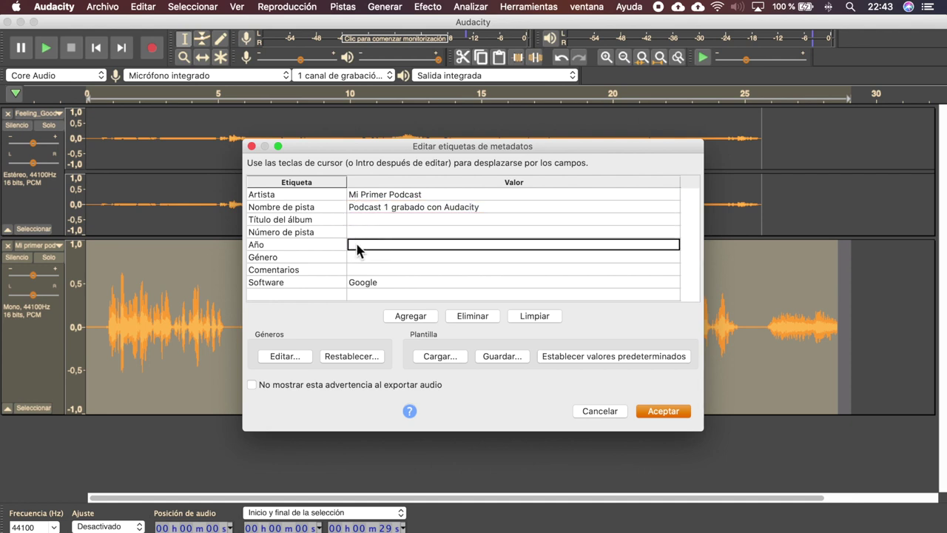
text(2020)
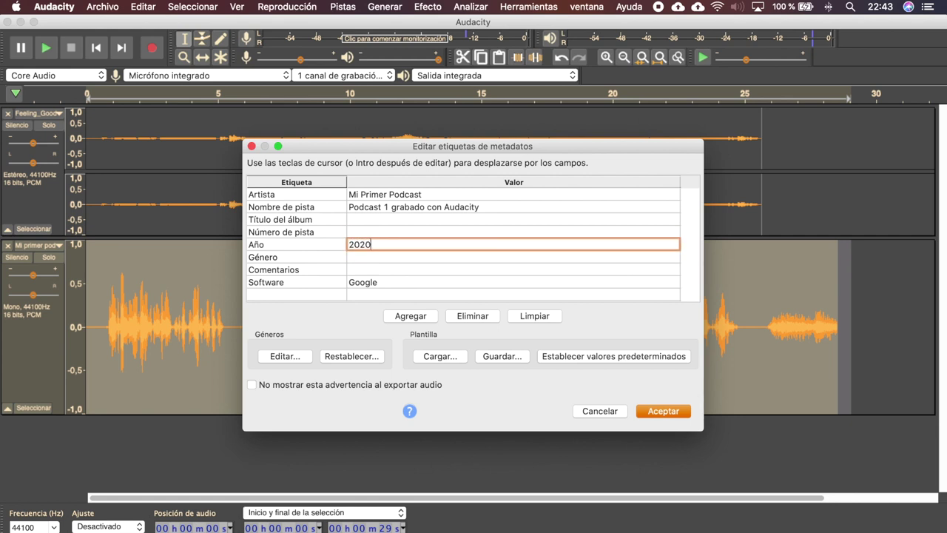
click(362, 258)
text(Podcast)
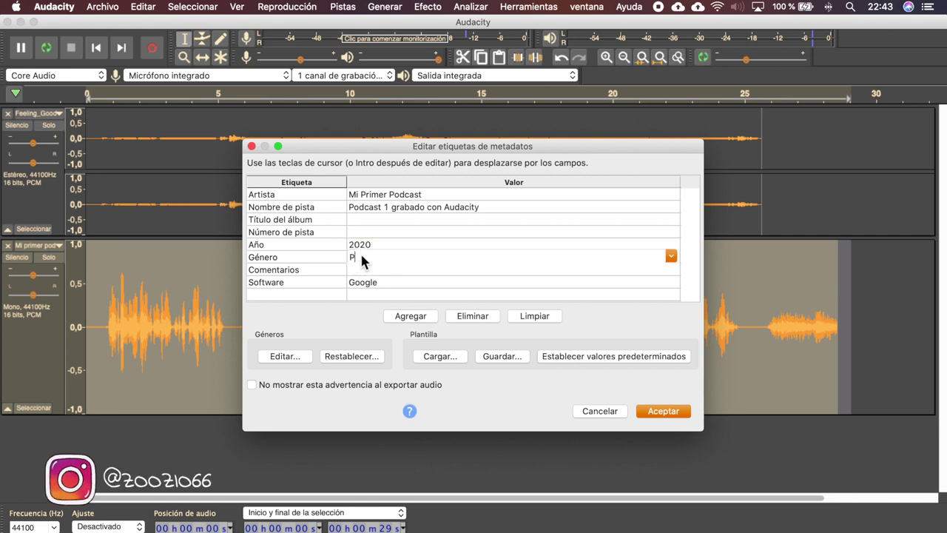
click(366, 282)
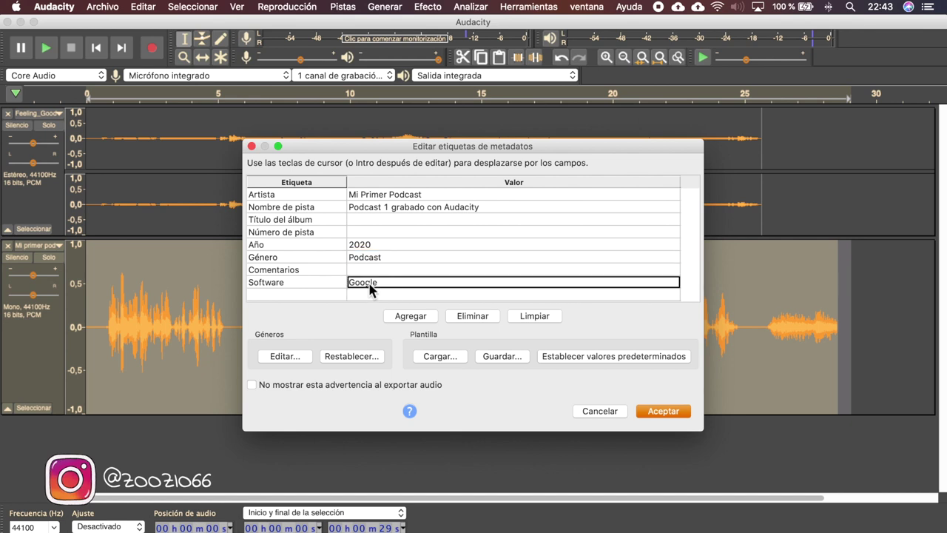
text(Audacity)
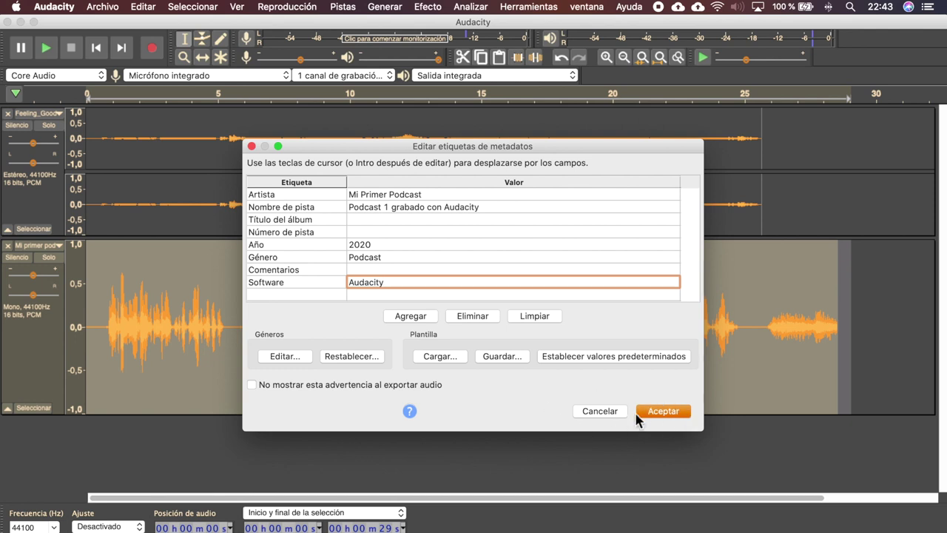
click(668, 412)
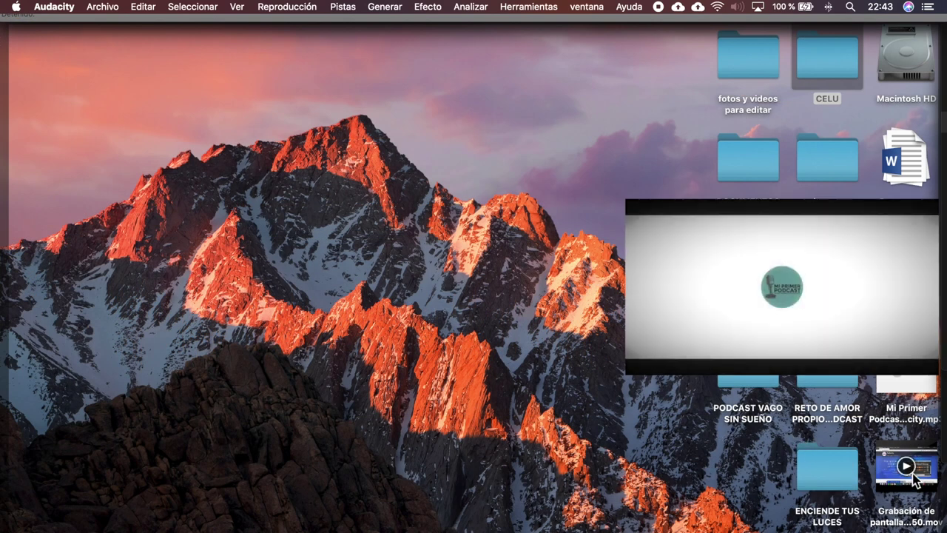
Preview the exported podcast MP3 from the desktop to listen to the result, and close the preview
click(892, 426)
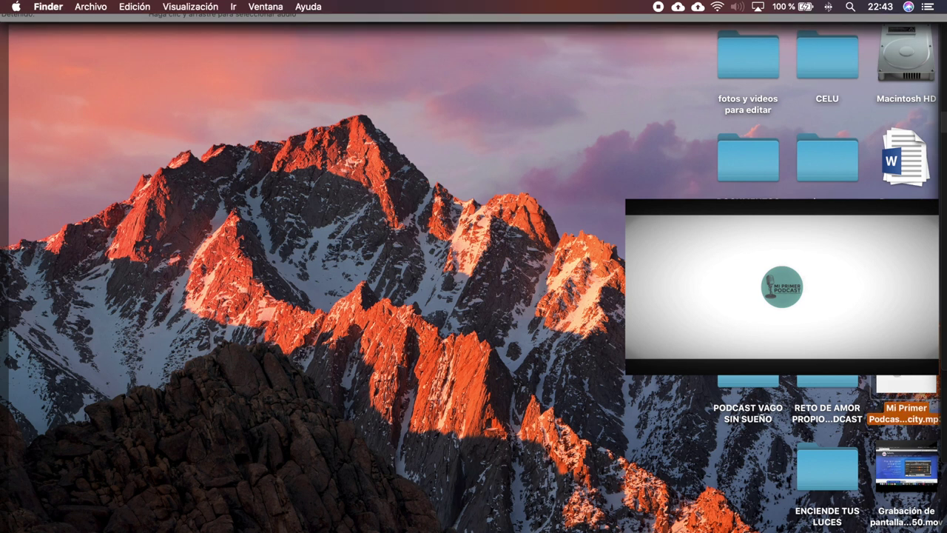
drag(892, 426, 380, 226)
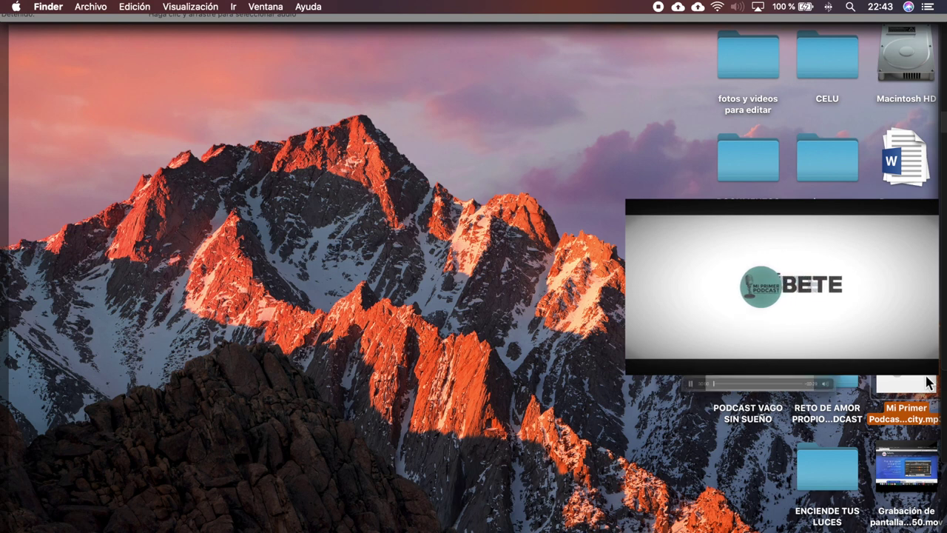
key(space)
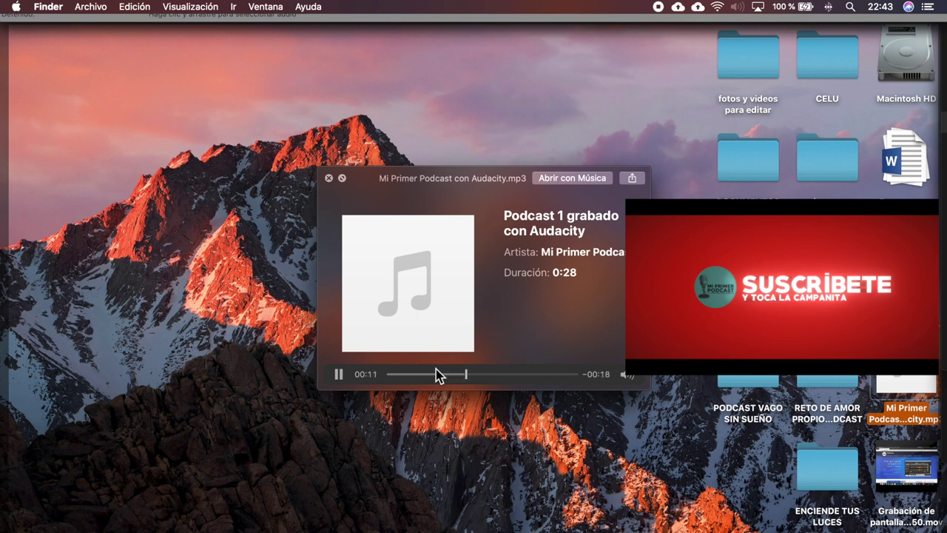
key(space)
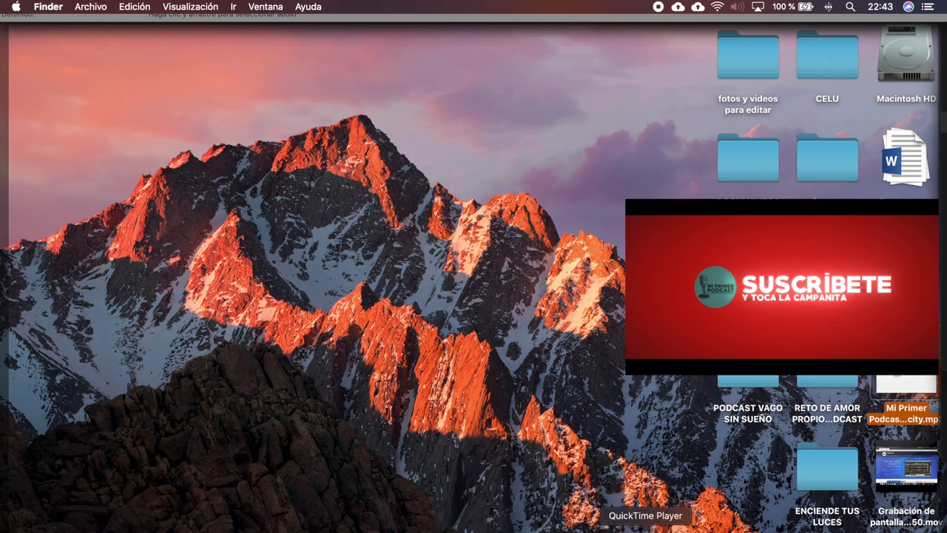
Switch back to Audacity and clear the voice track selection by placing the cursor at about 30 s
click(671, 528)
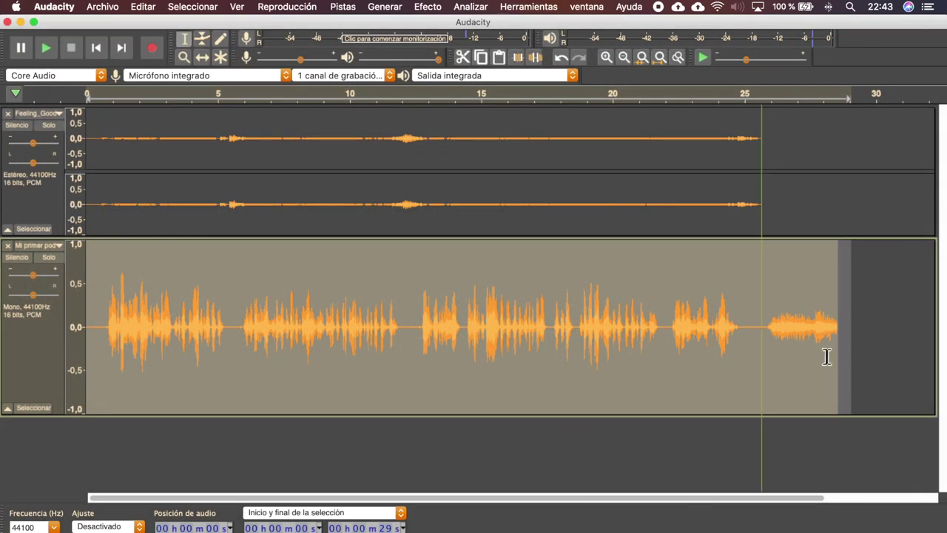
click(870, 335)
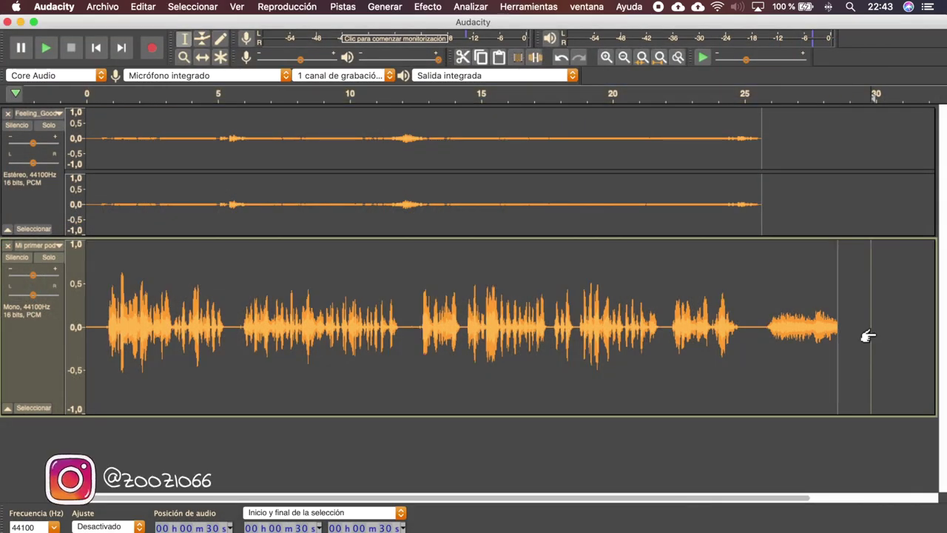